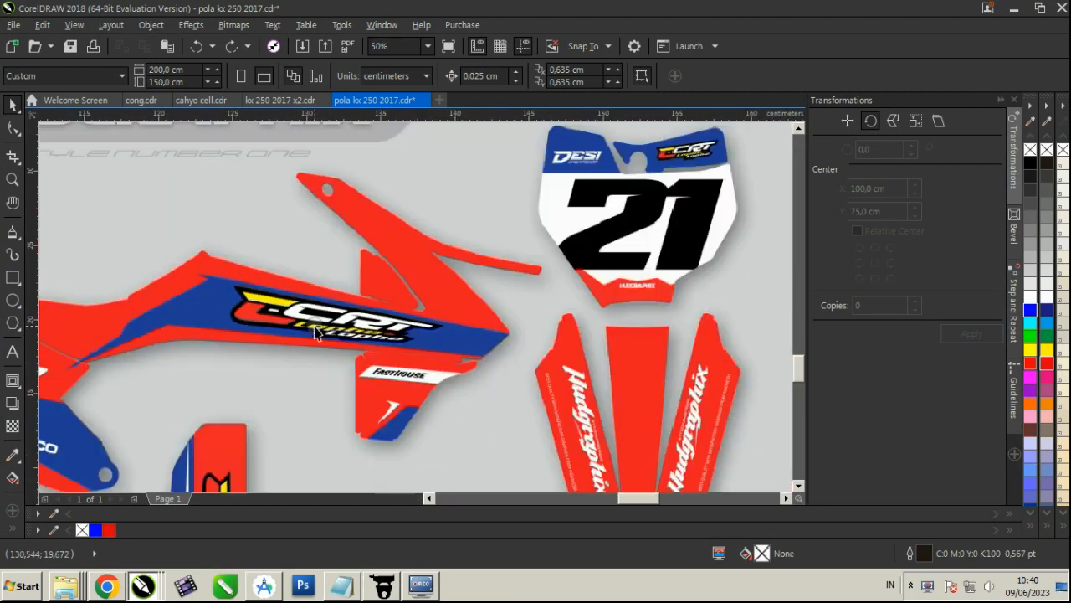
# Outline a closed four-corner accent about 14 by 22 cm over the right side of the red panel's lower leg
pyautogui.scroll(-2, 373, 318)
pyautogui.scroll(4, 390, 280)
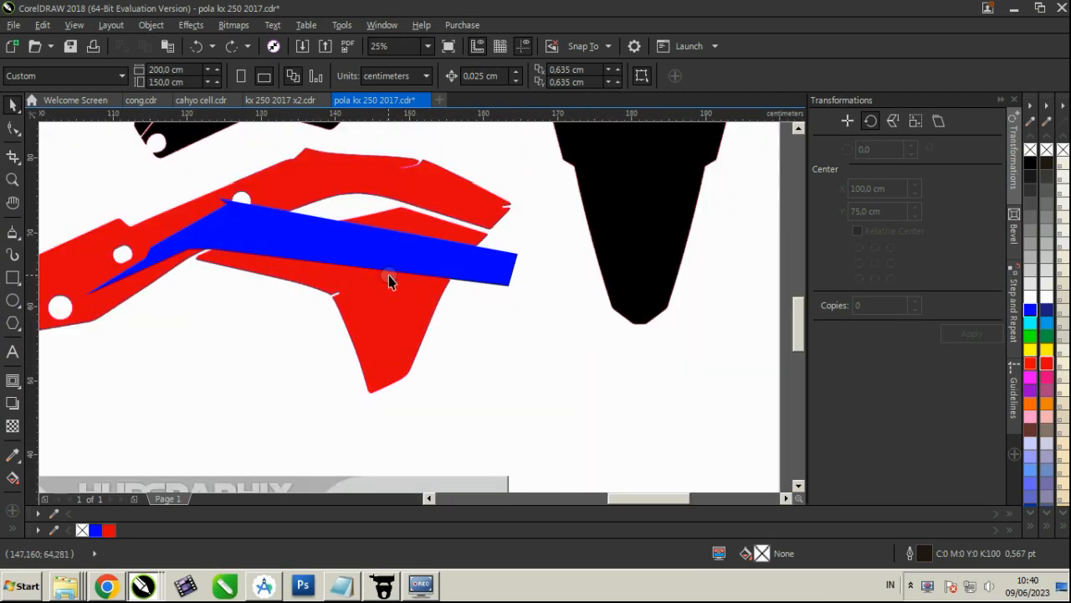
pyautogui.click(389, 264)
pyautogui.click(11, 233)
pyautogui.scroll(-2, 402, 335)
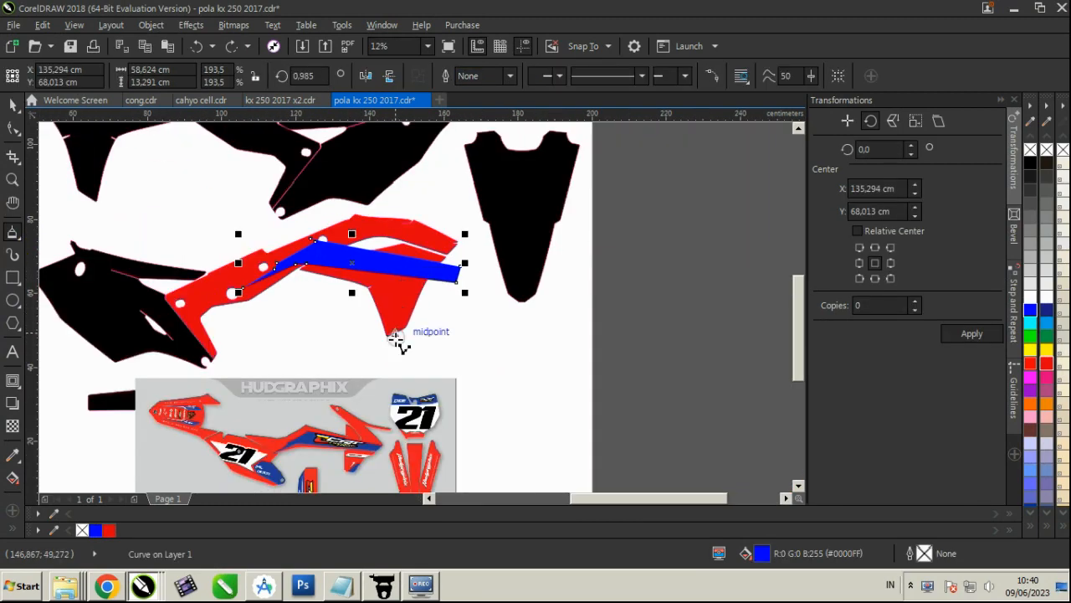
pyautogui.scroll(4, 360, 452)
pyautogui.scroll(-1, 389, 400)
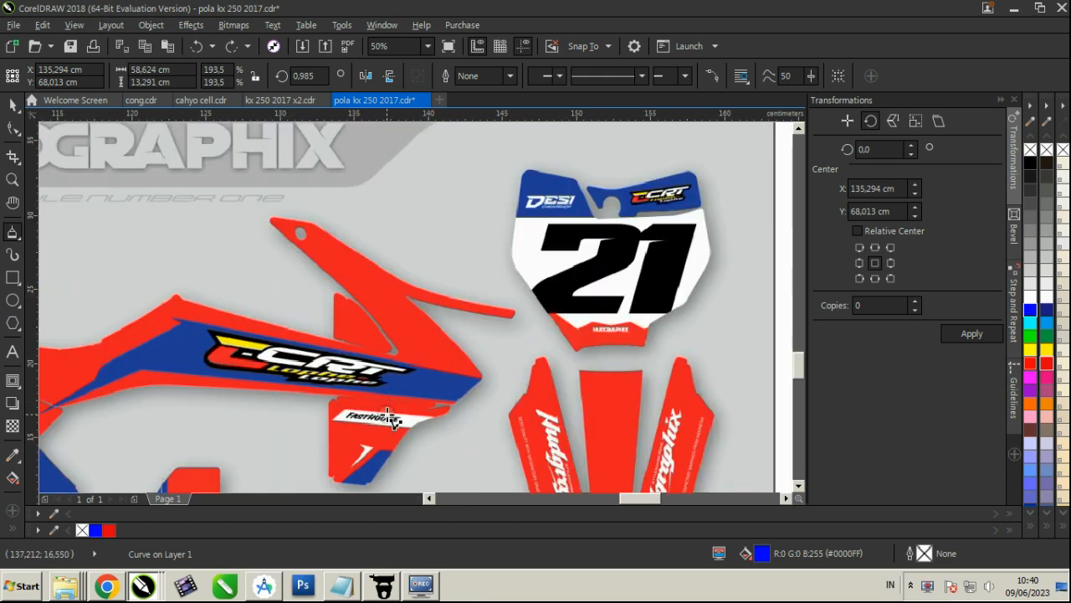
pyautogui.scroll(-1, 390, 419)
pyautogui.scroll(-1, 425, 232)
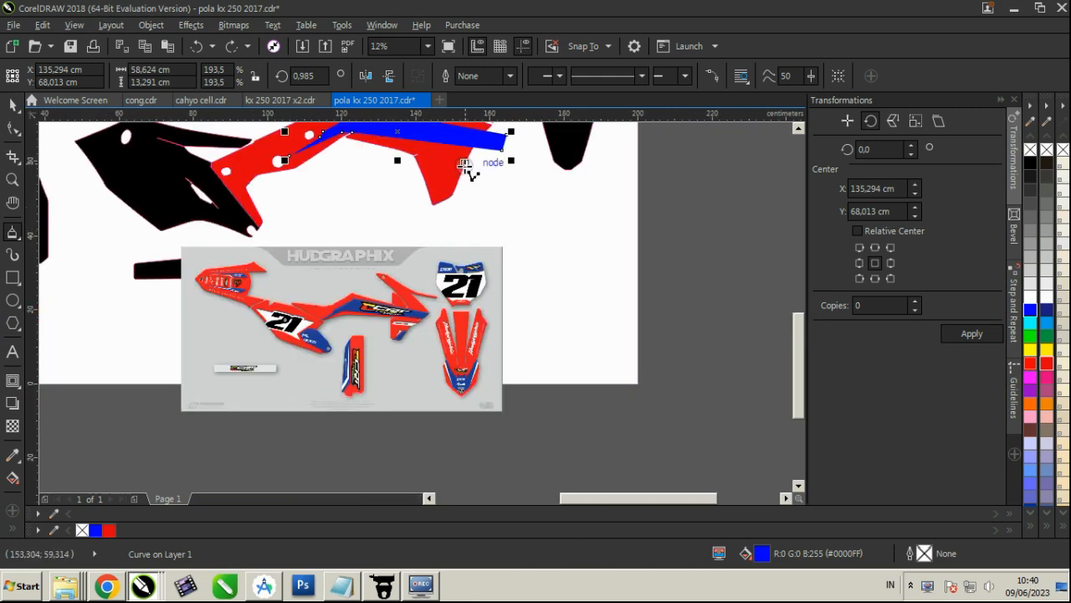
pyautogui.click(464, 165)
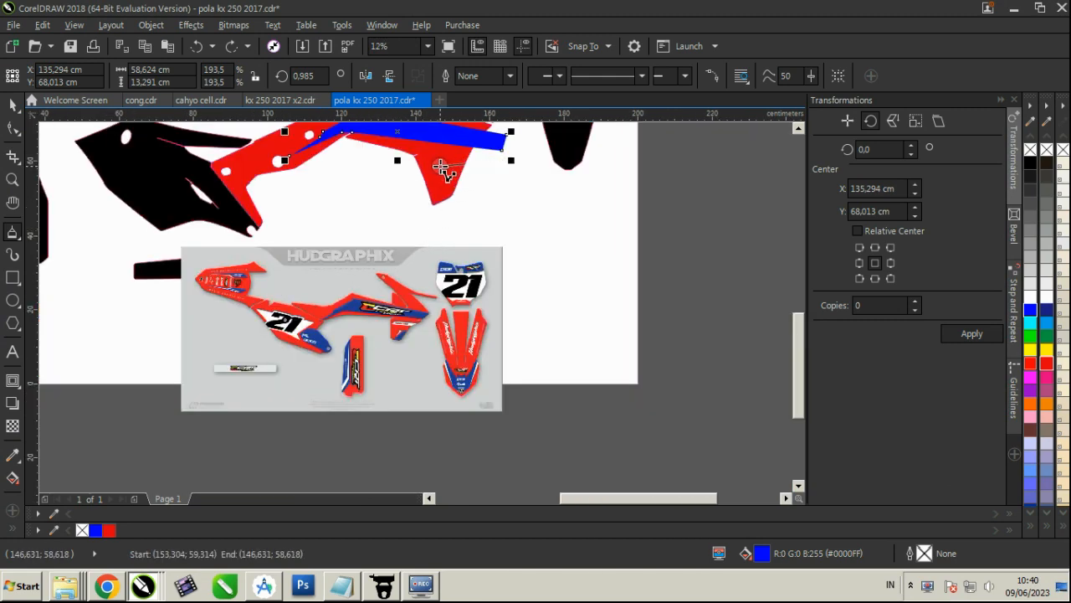
pyautogui.click(443, 167)
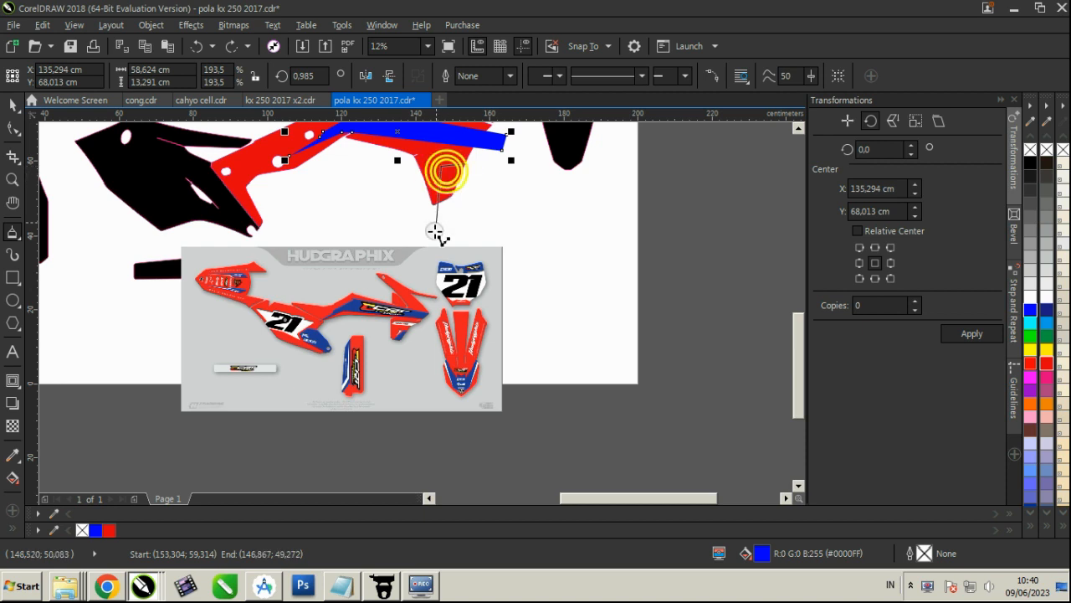
pyautogui.click(430, 245)
pyautogui.click(484, 178)
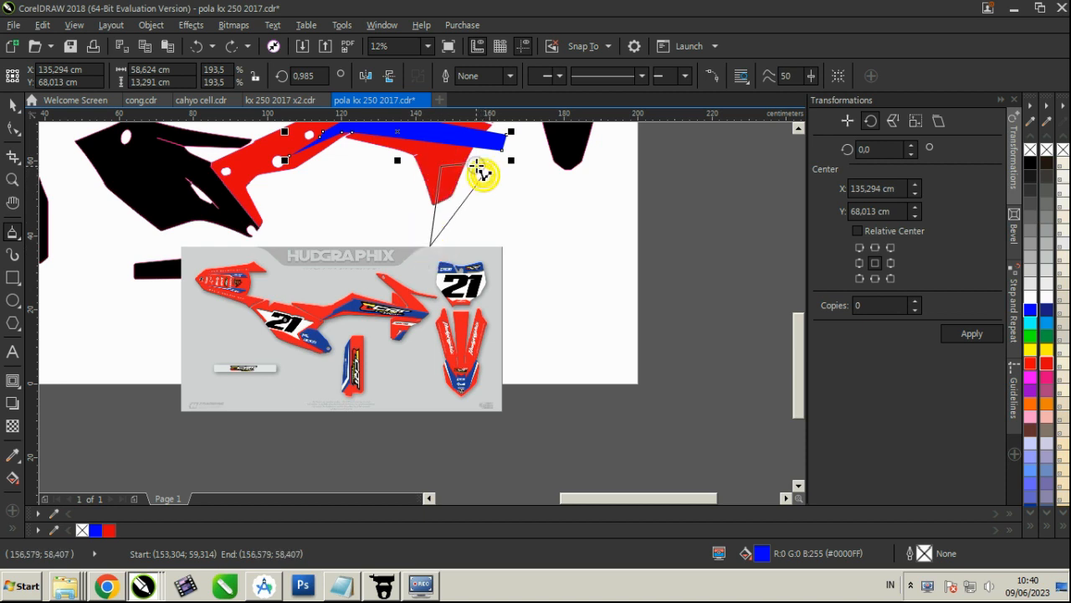
pyautogui.click(467, 167)
# Add a node beside the accent outline's upper-left corner and pull it outward into a small pointed notch
pyautogui.scroll(2, 468, 168)
pyautogui.click(12, 129)
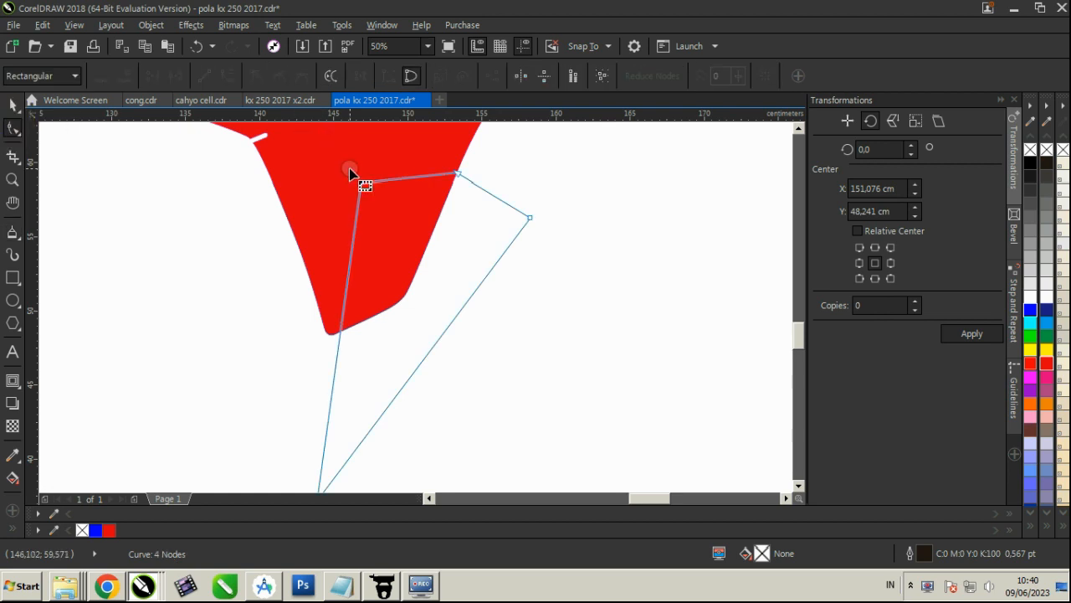
pyautogui.moveTo(357, 183); pyautogui.dragTo(349, 159)
pyautogui.scroll(1, 382, 172)
pyautogui.scroll(-2, 426, 192)
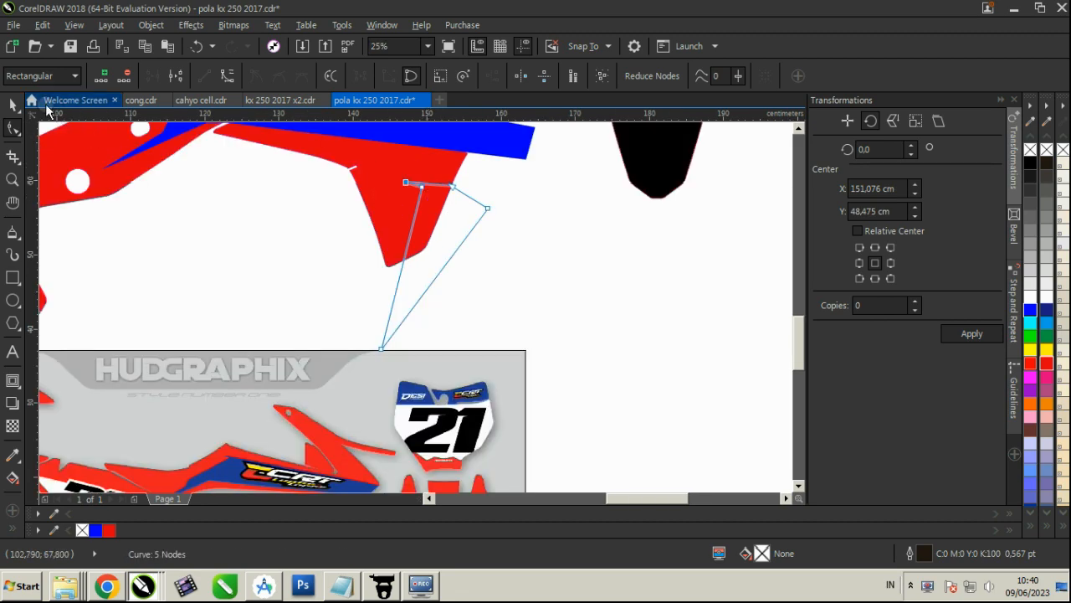
# Place the accent outline inside the red side panel as PowerClip content
pyautogui.click(13, 101)
pyautogui.click(165, 25)
pyautogui.moveTo(226, 156)
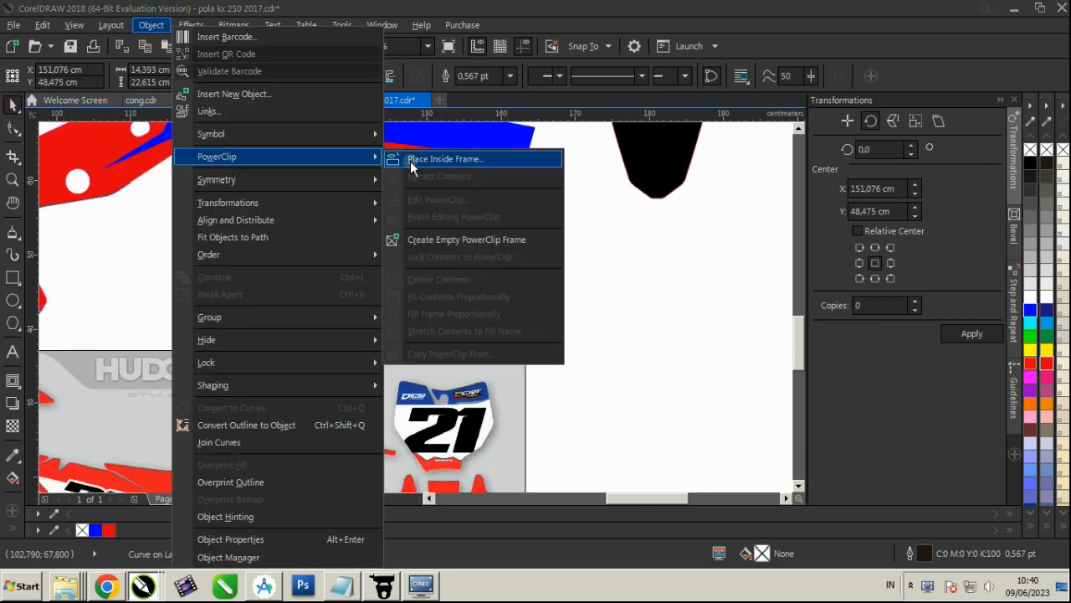
pyautogui.click(454, 158)
pyautogui.click(433, 160)
pyautogui.scroll(-1, 470, 201)
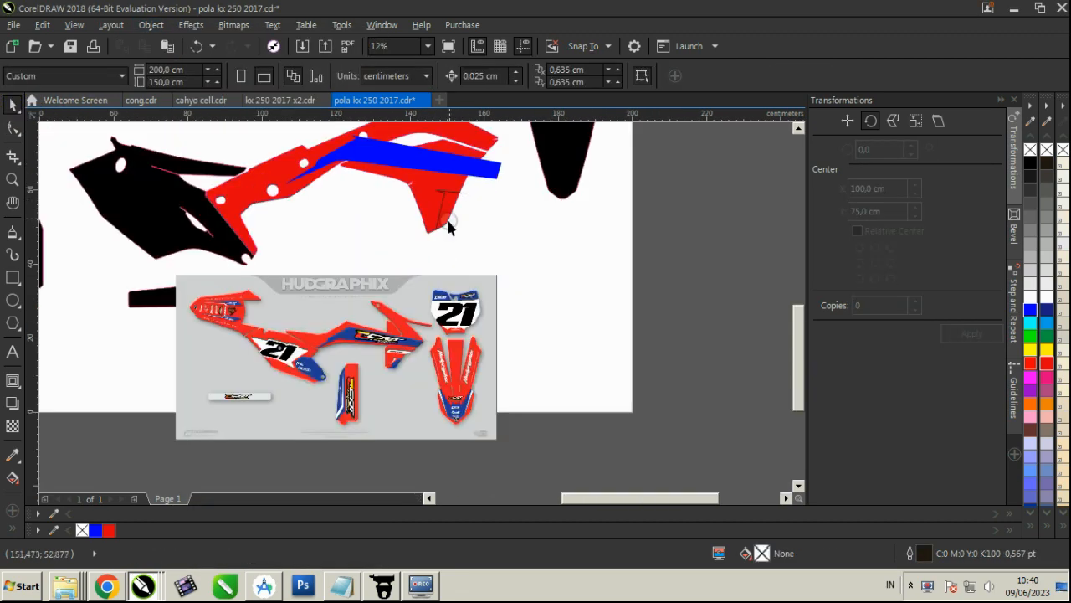
pyautogui.scroll(3, 399, 360)
pyautogui.scroll(-3, 428, 306)
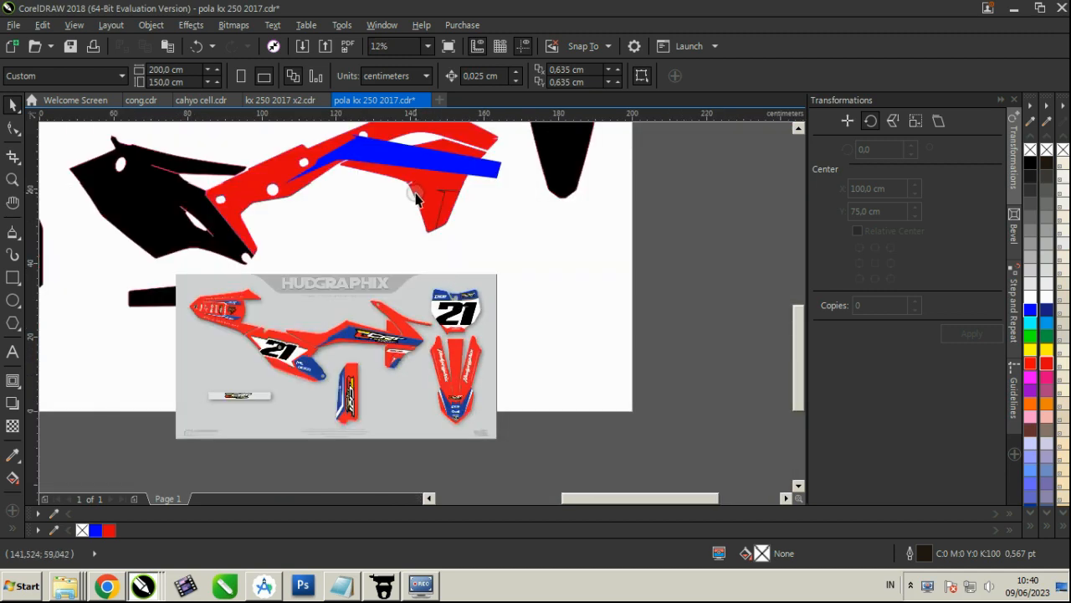
pyautogui.scroll(3, 452, 203)
pyautogui.rightClick(449, 201)
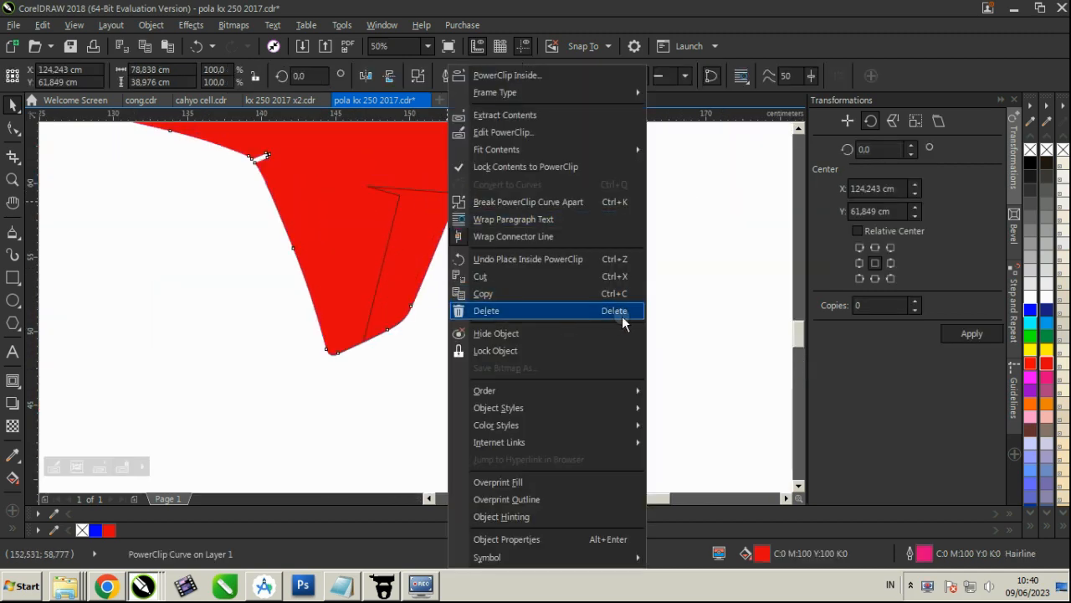
pyautogui.click(622, 317)
pyautogui.scroll(-5, 534, 326)
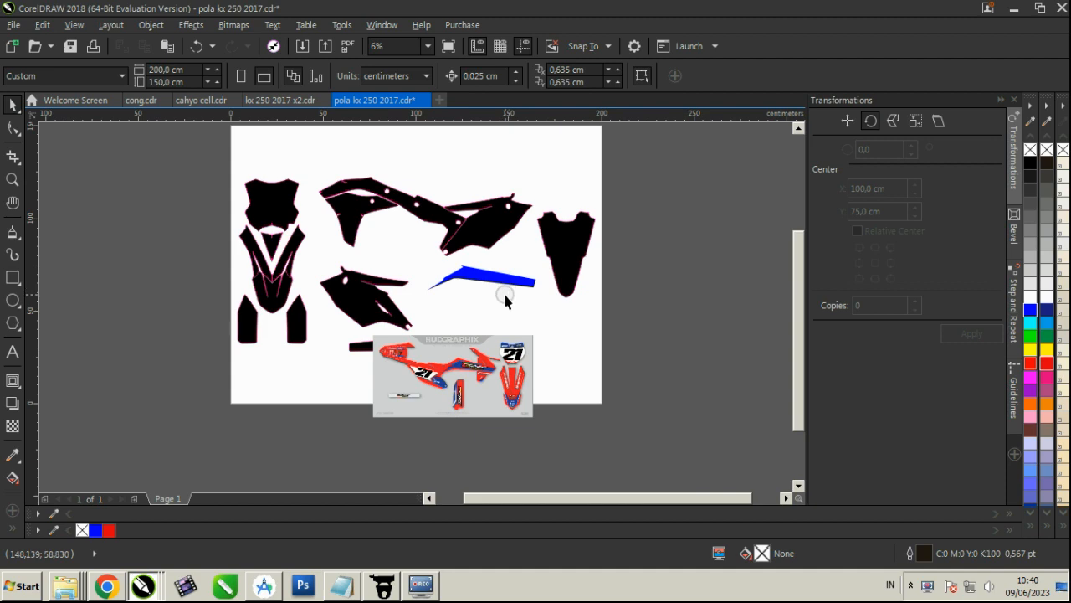
pyautogui.hotkey('ctrl', 'z')
# Place the long blue stripe inside the red side panel as PowerClip content
pyautogui.click(567, 325)
pyautogui.scroll(2, 505, 276)
pyautogui.click(508, 295)
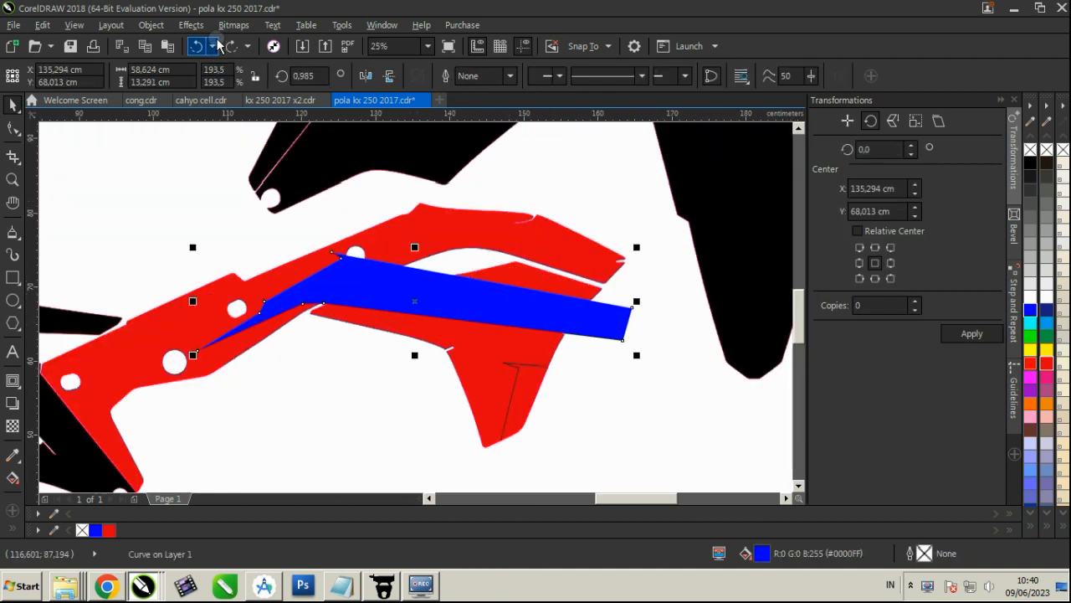
pyautogui.click(151, 25)
pyautogui.moveTo(215, 156)
pyautogui.click(407, 159)
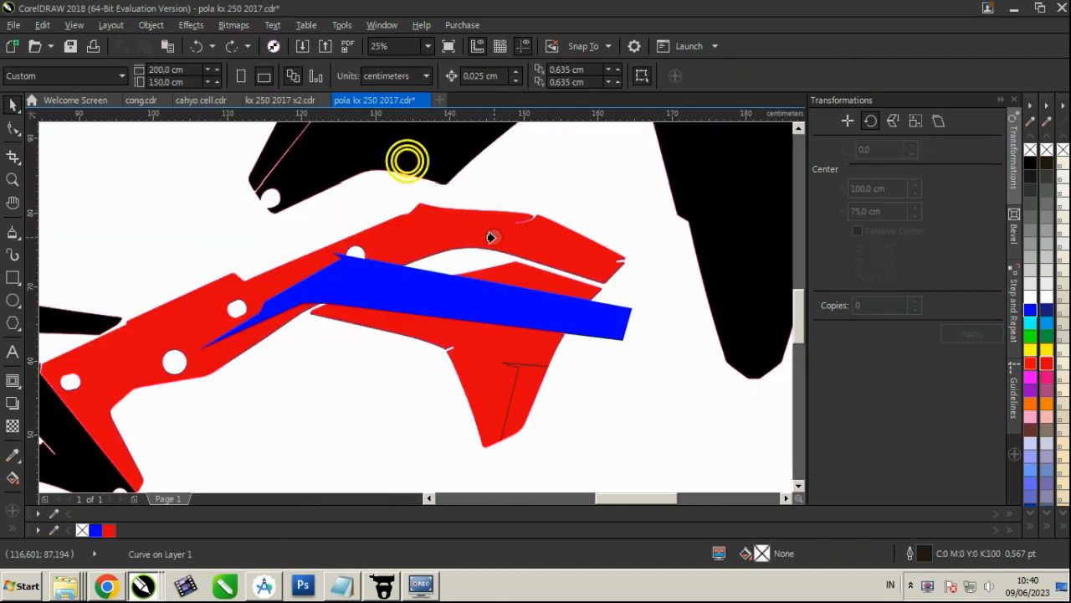
pyautogui.click(509, 281)
pyautogui.click(675, 414)
# Edit the red panel's PowerClip contents, fill the leg accent with blue (#0000FF), and finish editing
pyautogui.scroll(1, 510, 375)
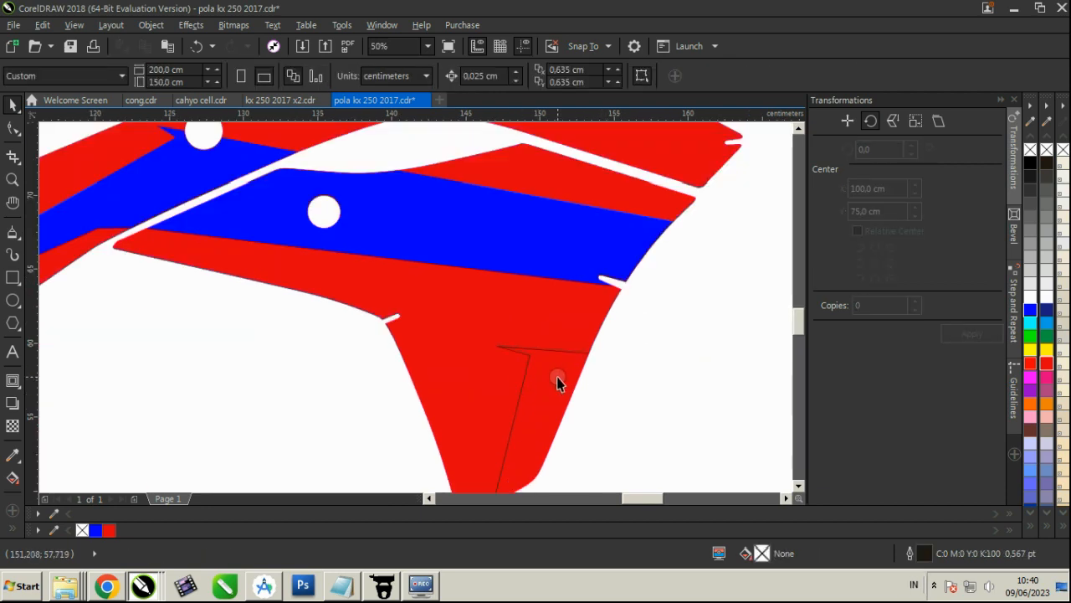
pyautogui.click(563, 379)
pyautogui.rightClick(562, 372)
pyautogui.click(594, 132)
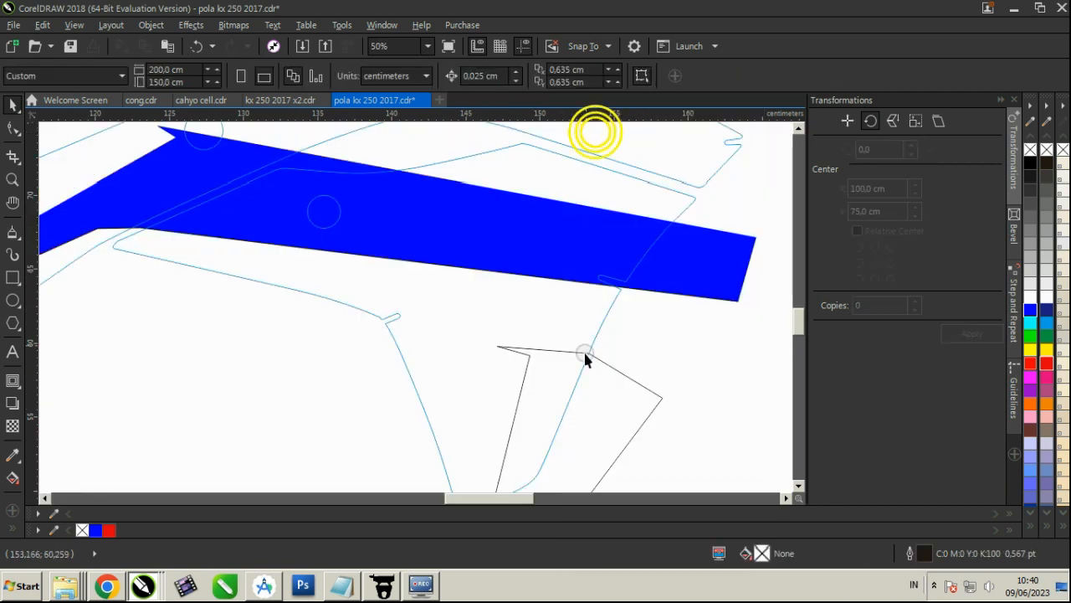
pyautogui.click(582, 375)
pyautogui.click(96, 530)
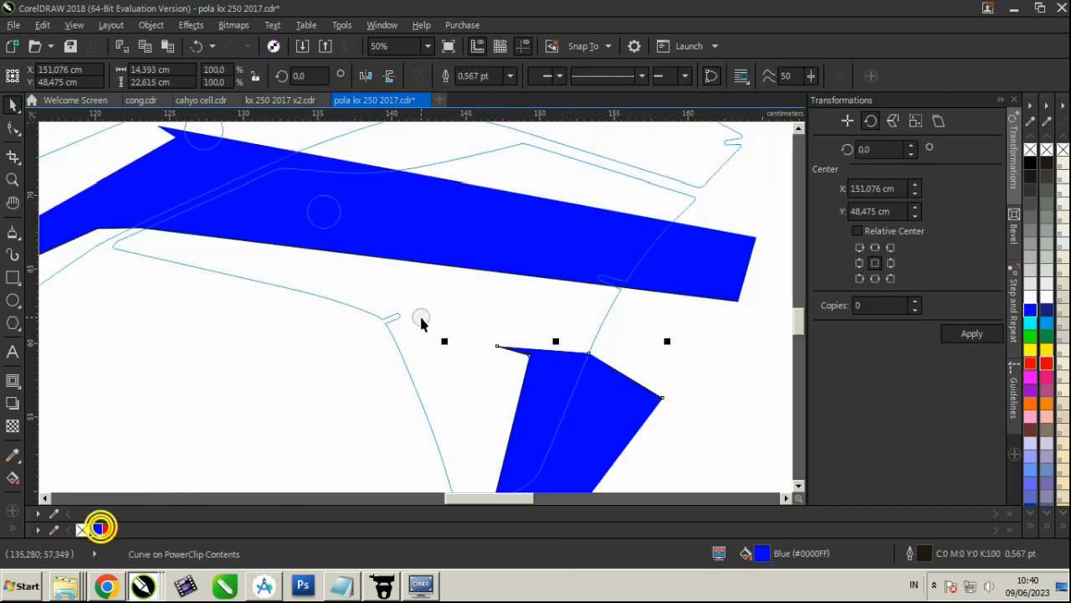
pyautogui.scroll(-3, 419, 314)
pyautogui.click(416, 377)
pyautogui.click(708, 374)
# Reopen the red panel's PowerClip contents and move the blue leg accent about 2.4 cm down
pyautogui.scroll(2, 387, 406)
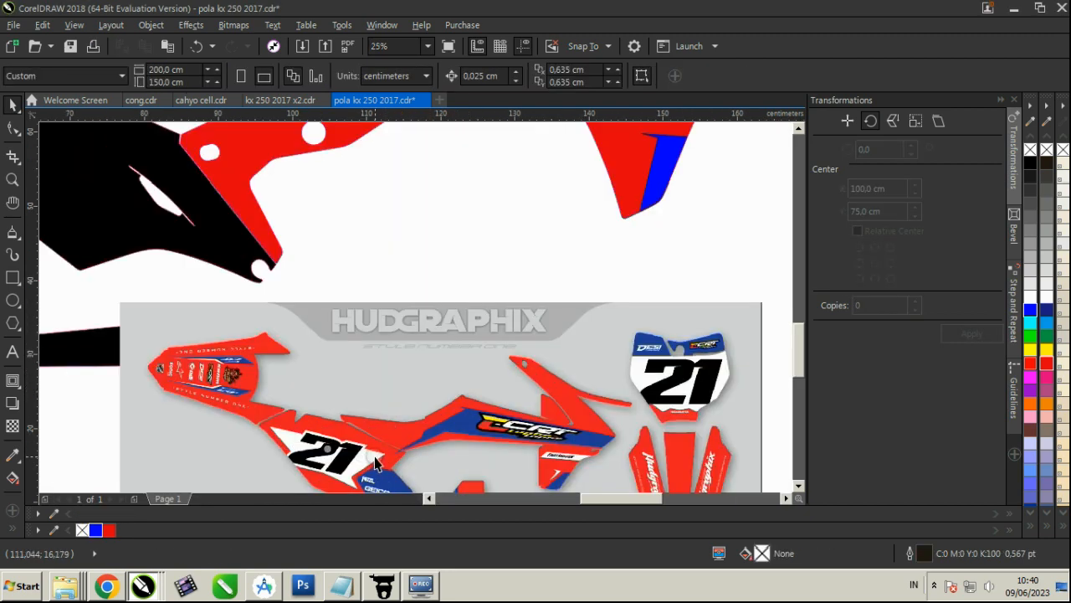
pyautogui.scroll(-2, 491, 256)
pyautogui.scroll(5, 373, 335)
pyautogui.scroll(-3, 374, 335)
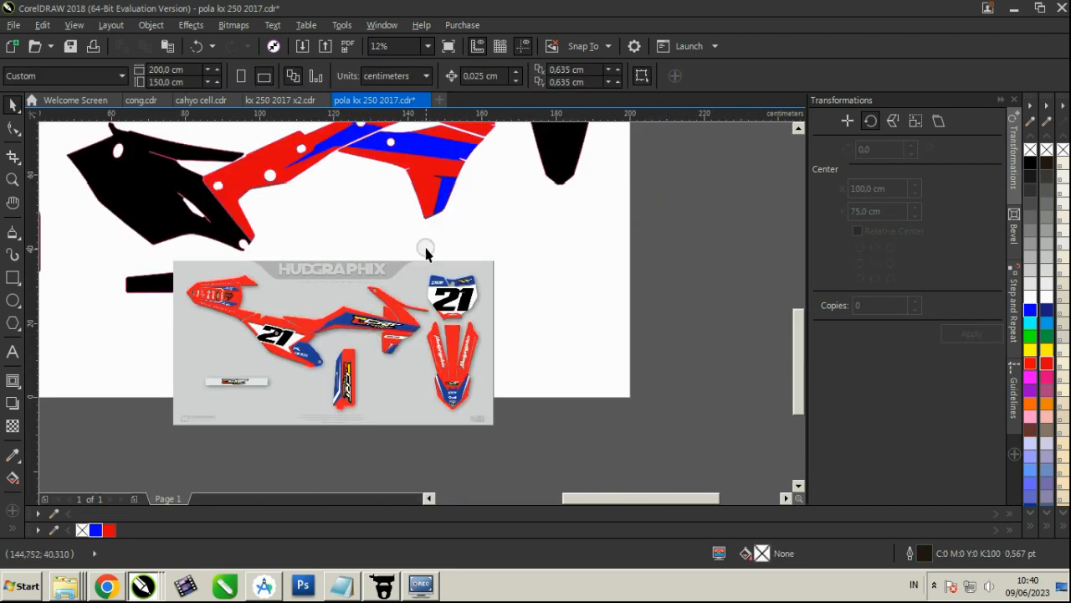
pyautogui.scroll(4, 426, 246)
pyautogui.rightClick(373, 355)
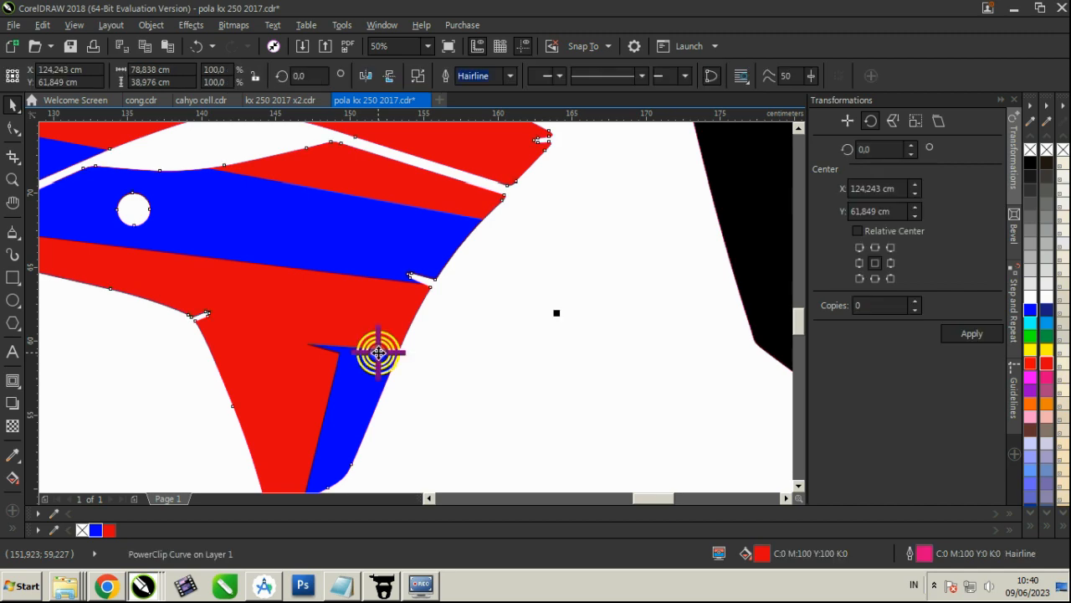
pyautogui.click(423, 131)
pyautogui.click(365, 368)
pyautogui.moveTo(365, 386); pyautogui.dragTo(360, 403)
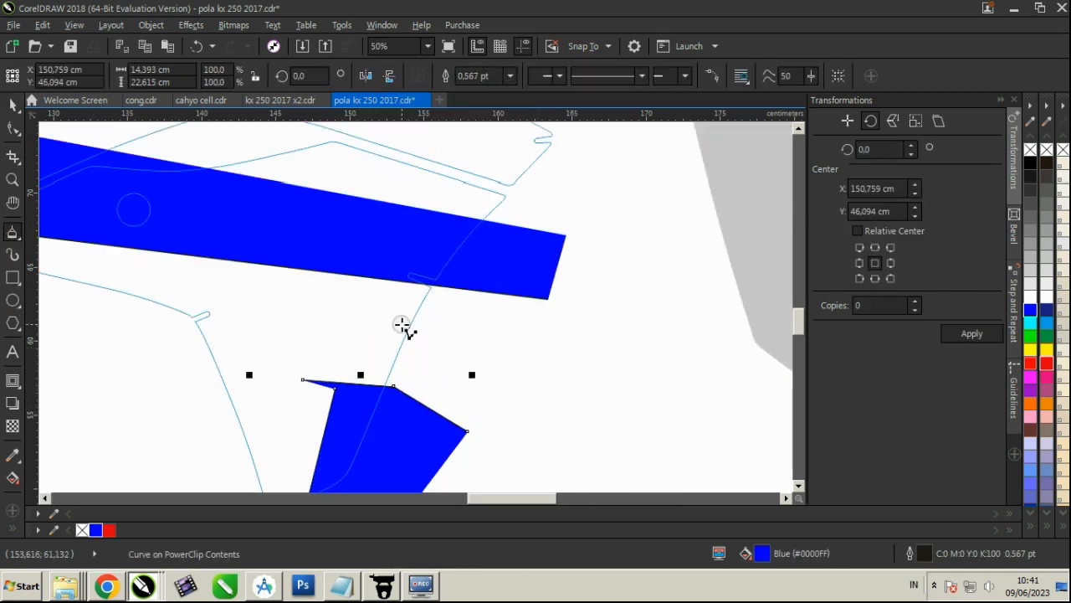
# Draw a slanted four-corner strip about 15.3 by 2.6 cm above the blue accent, filled white without an outline
pyautogui.click(454, 323)
pyautogui.click(255, 317)
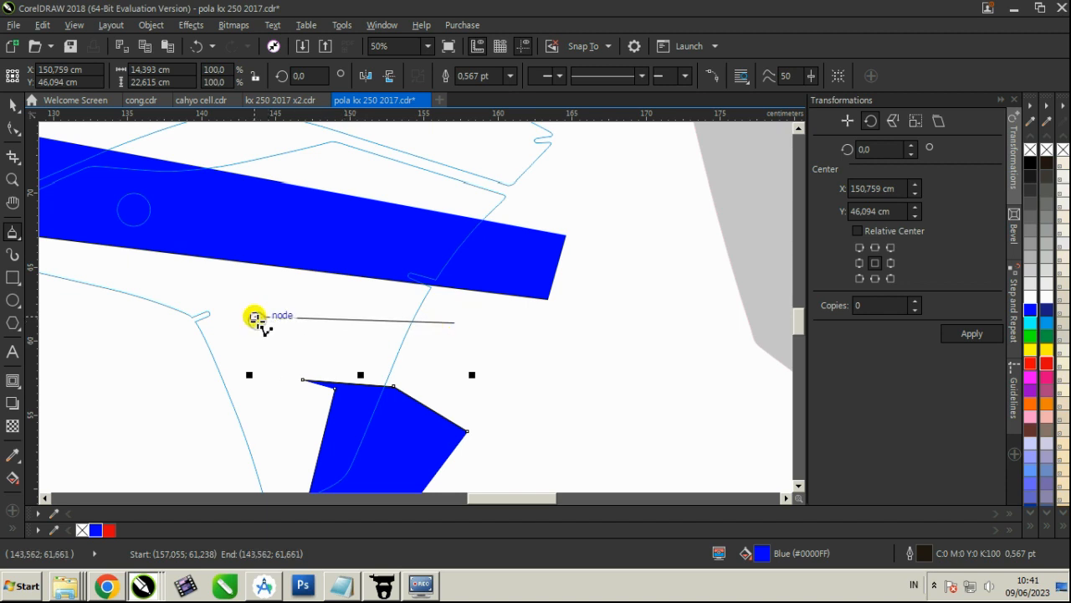
pyautogui.click(482, 355)
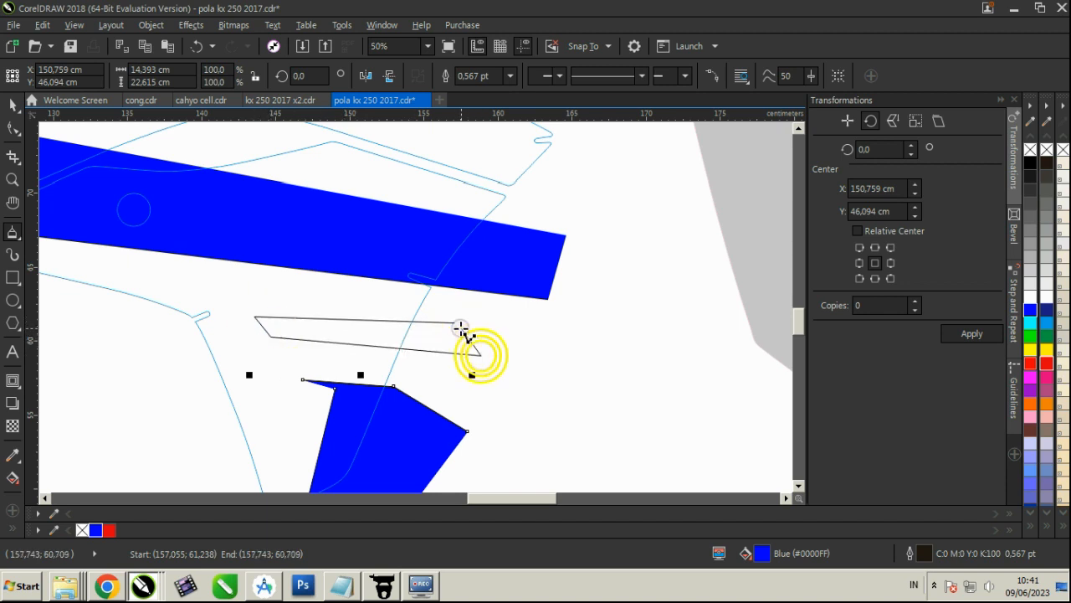
pyautogui.click(454, 322)
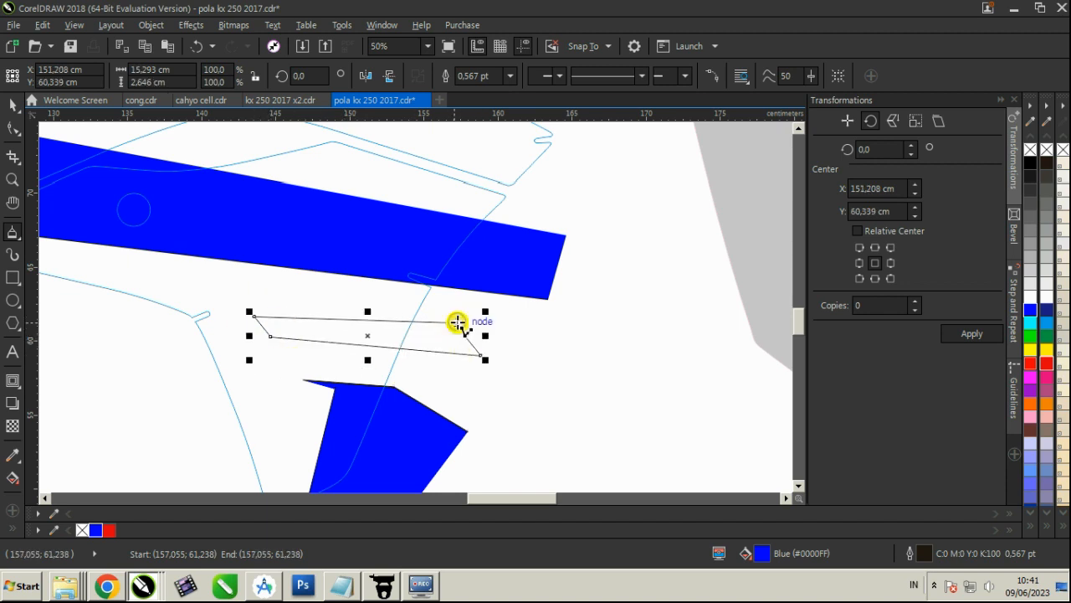
pyautogui.click(1048, 299)
pyautogui.rightClick(1049, 149)
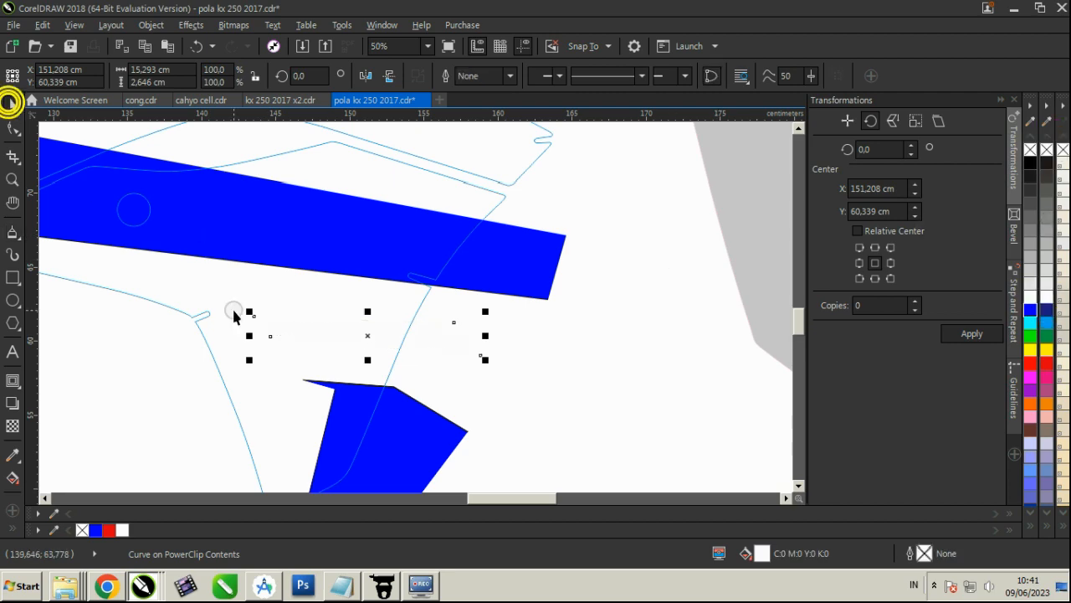
# Remove the outline from the blue leg accent and finish editing the PowerClip
pyautogui.click(11, 102)
pyautogui.scroll(-1, 368, 400)
pyautogui.click(394, 426)
pyautogui.rightClick(1048, 150)
pyautogui.scroll(-2, 256, 326)
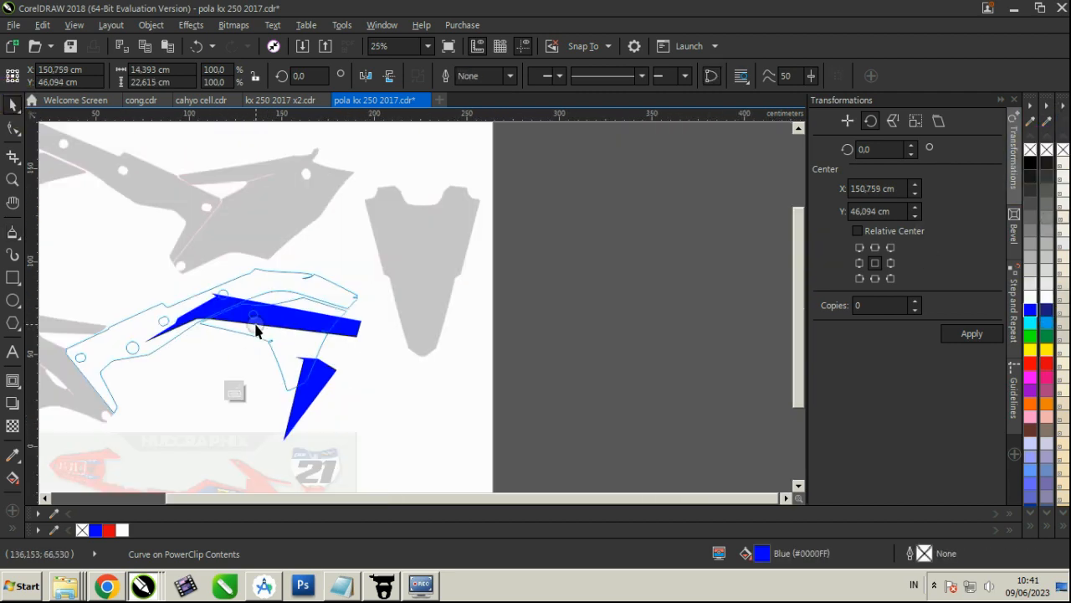
pyautogui.click(233, 391)
pyautogui.click(407, 394)
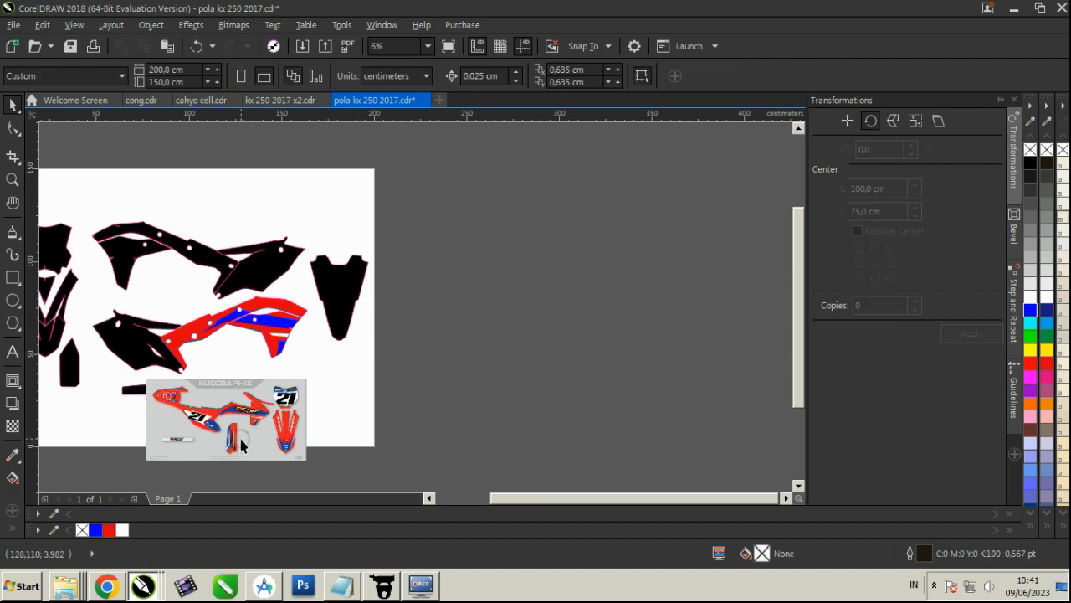
# Within the panel's PowerClip, pull the white strip's lower-left corner outward to reverse the slant of its end, and finish editing
pyautogui.scroll(2, 239, 434)
pyautogui.scroll(2, 302, 358)
pyautogui.scroll(-3, 302, 432)
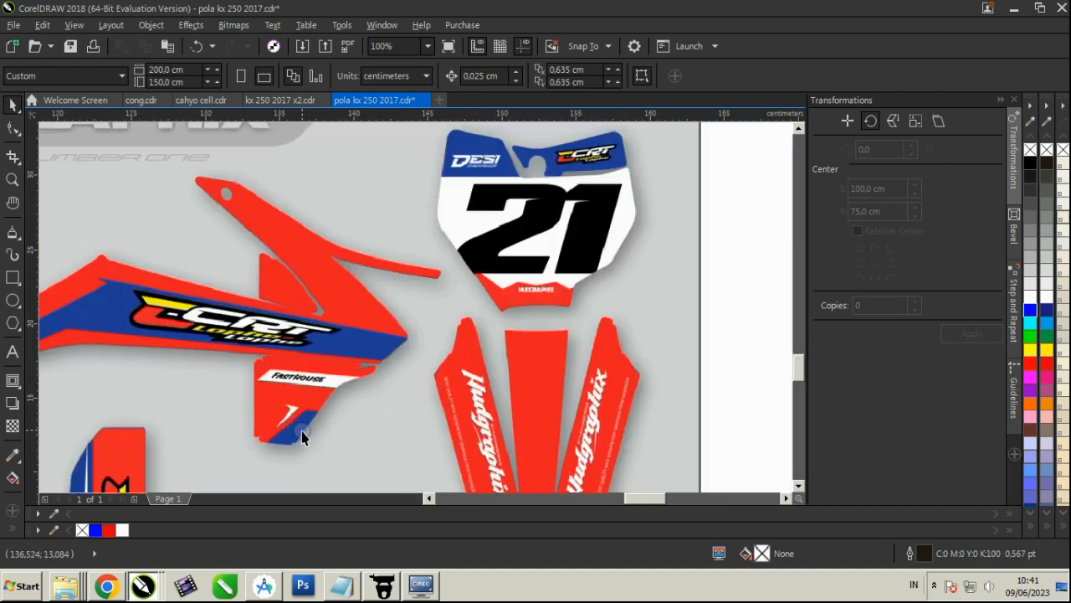
pyautogui.scroll(2, 357, 238)
pyautogui.click(357, 307)
pyautogui.scroll(1, 354, 315)
pyautogui.rightClick(356, 325)
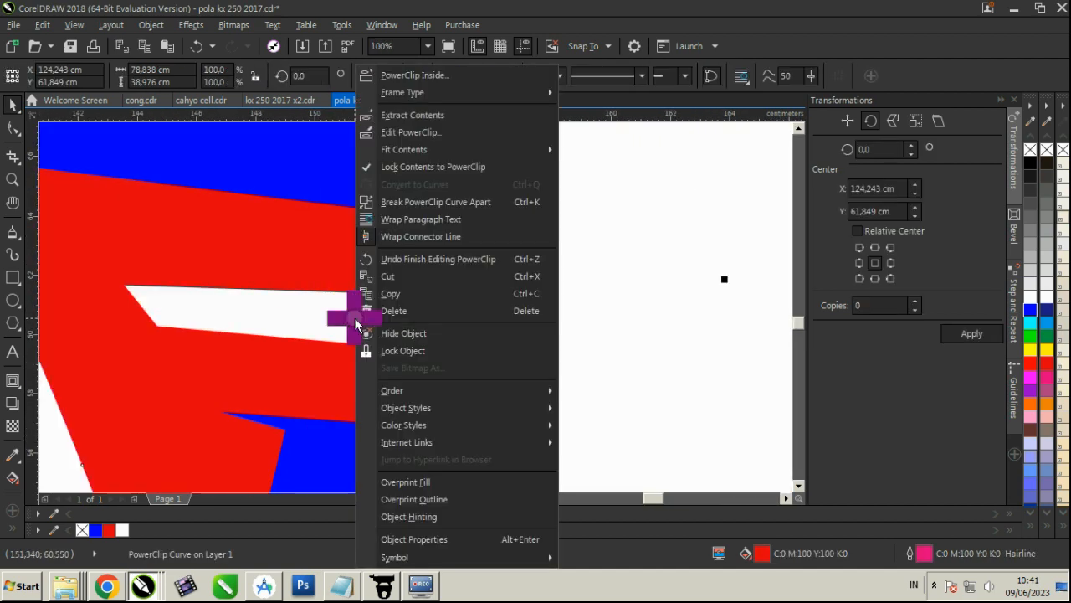
pyautogui.click(407, 131)
pyautogui.click(293, 311)
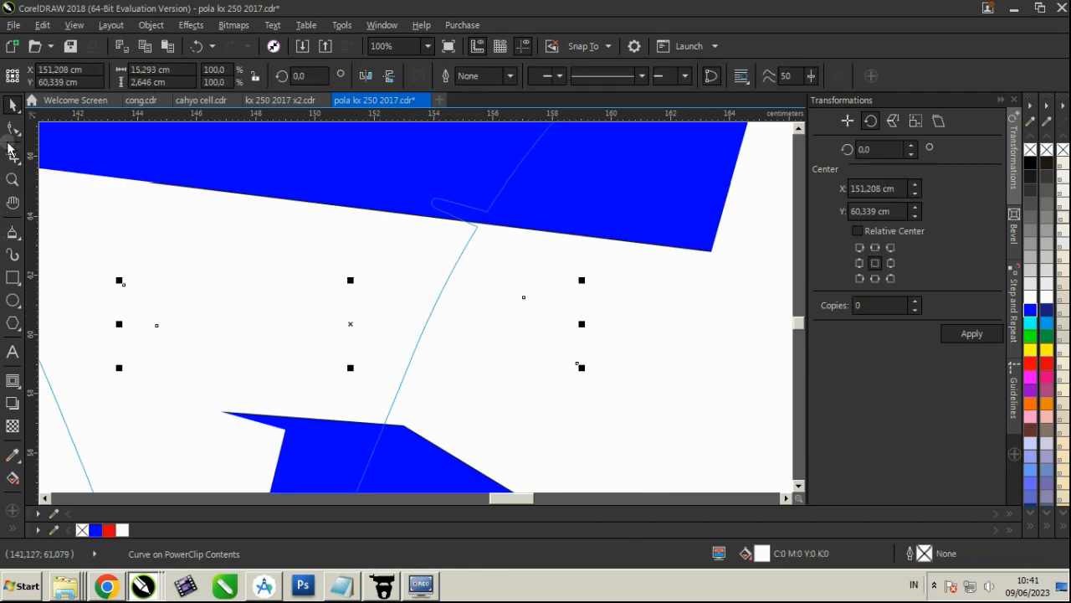
pyautogui.click(14, 124)
pyautogui.moveTo(157, 326); pyautogui.dragTo(83, 335)
pyautogui.scroll(-2, 251, 271)
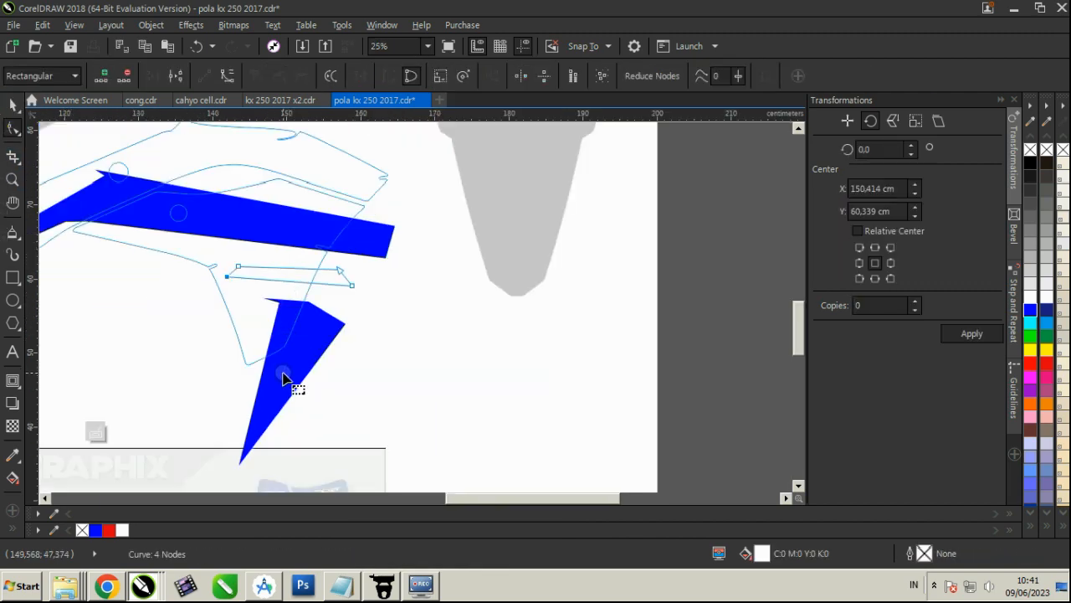
pyautogui.click(98, 428)
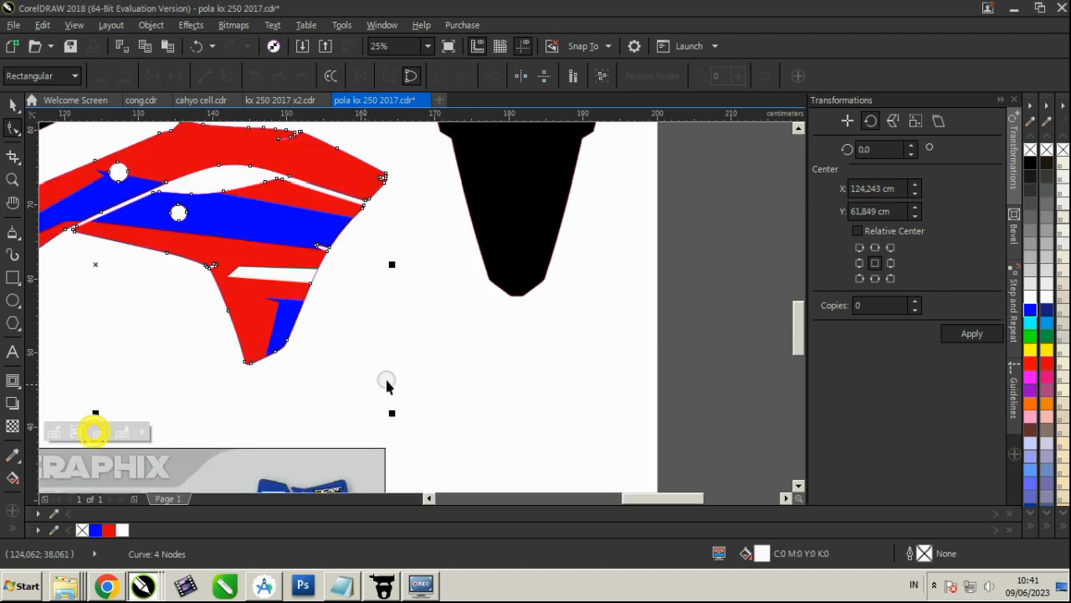
pyautogui.scroll(4, 318, 452)
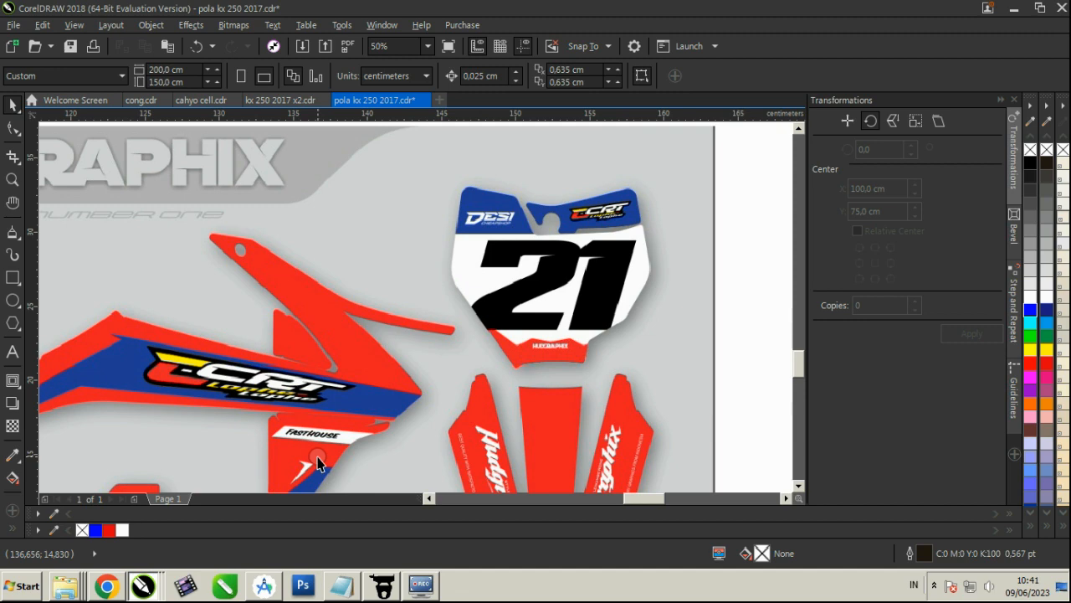
# Within the red panel's PowerClip, delete the blue leg accent's inner notch node, pull its upper-left corner inward, and finish editing
pyautogui.scroll(-1, 317, 436)
pyautogui.scroll(-1, 305, 431)
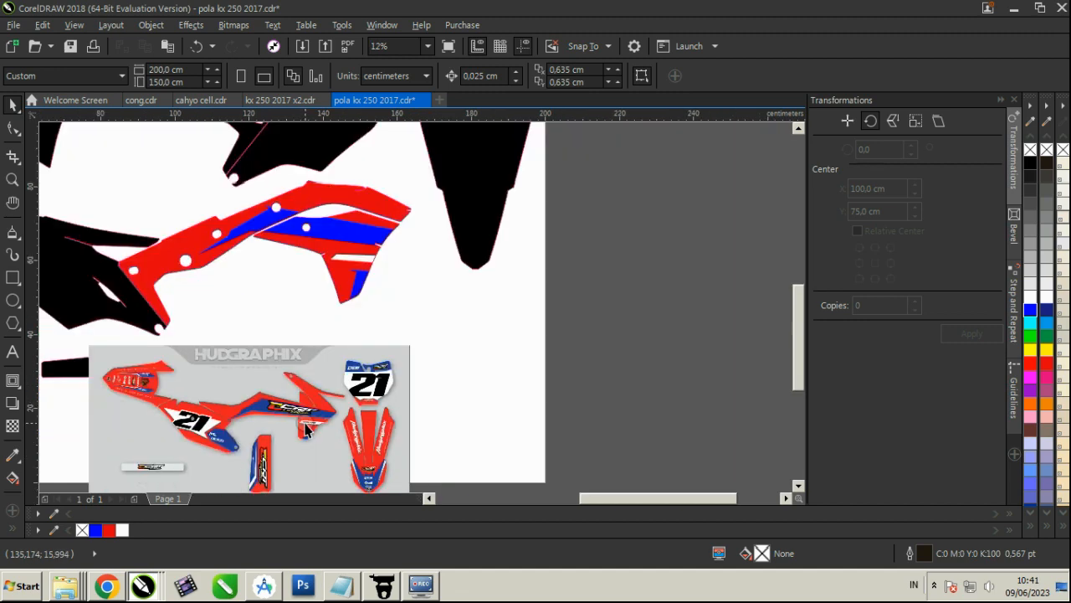
pyautogui.scroll(3, 312, 442)
pyautogui.scroll(-3, 306, 438)
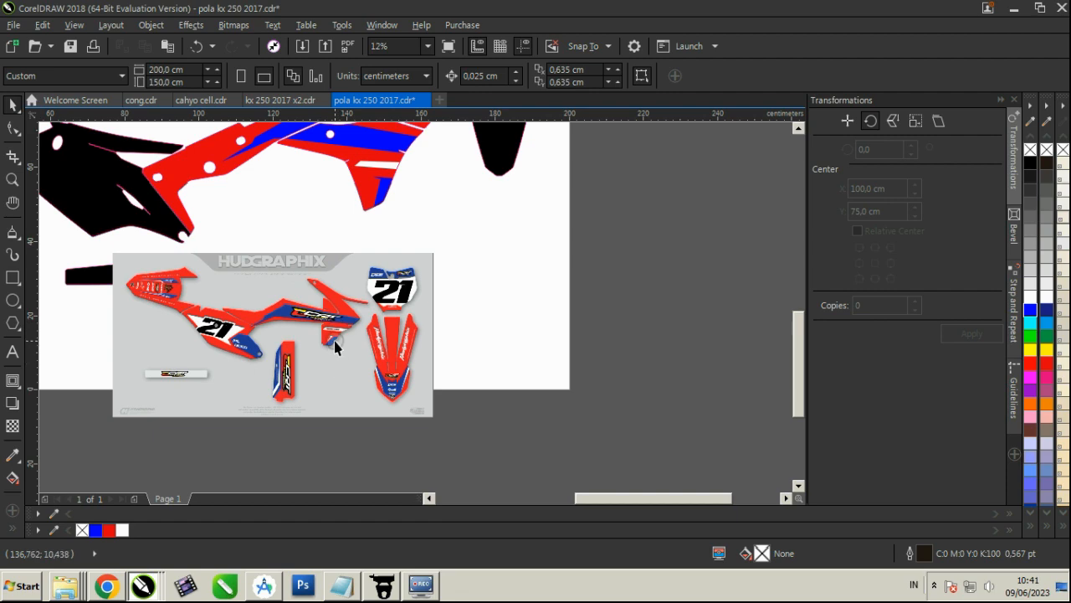
pyautogui.scroll(3, 335, 348)
pyautogui.click(497, 185)
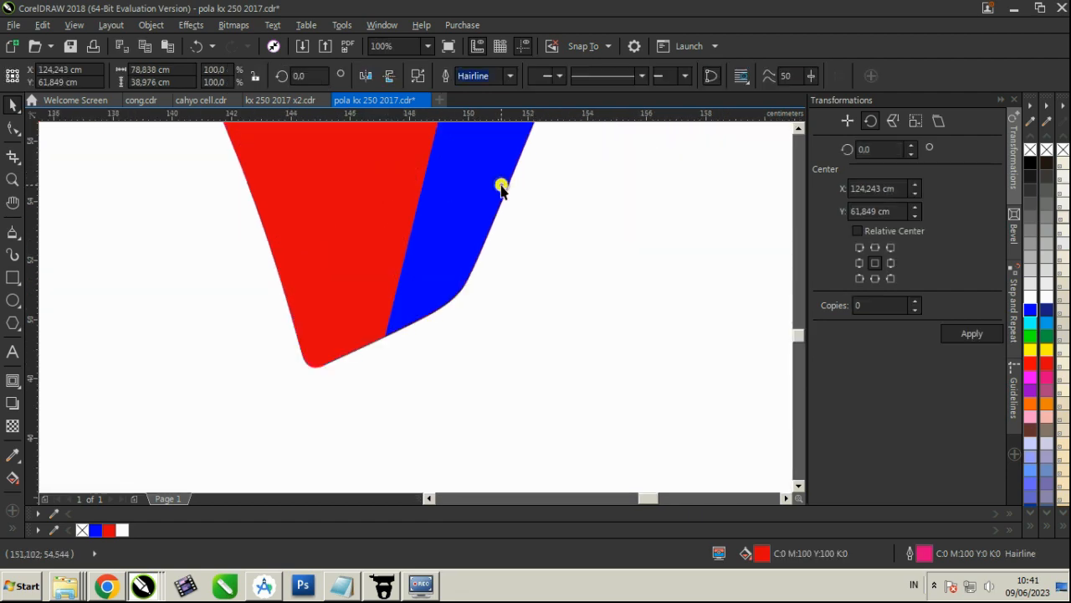
pyautogui.scroll(-1, 438, 288)
pyautogui.scroll(2, 442, 287)
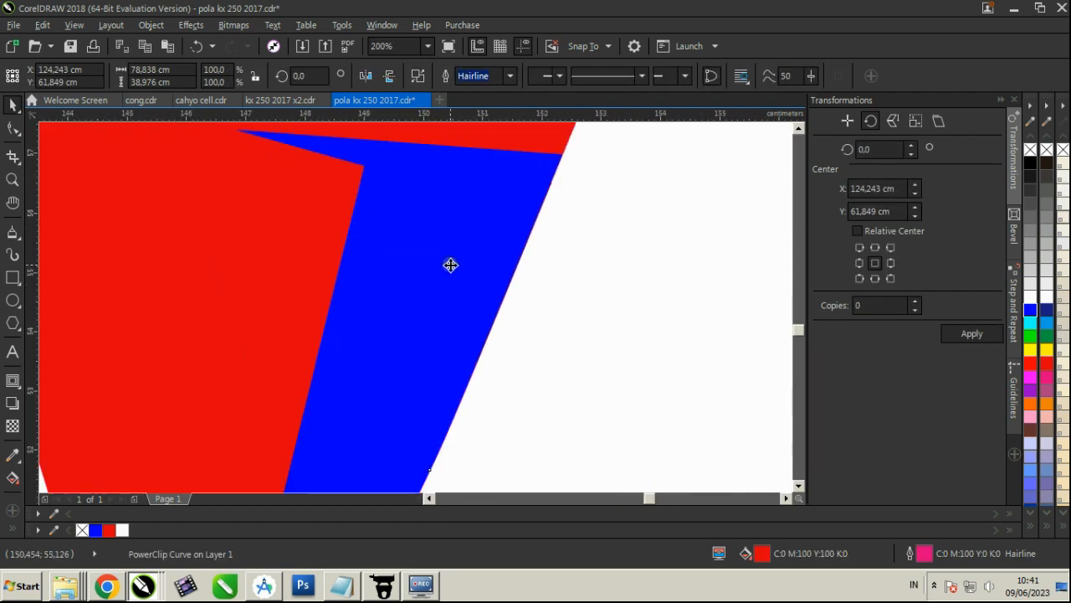
pyautogui.rightClick(448, 262)
pyautogui.click(484, 134)
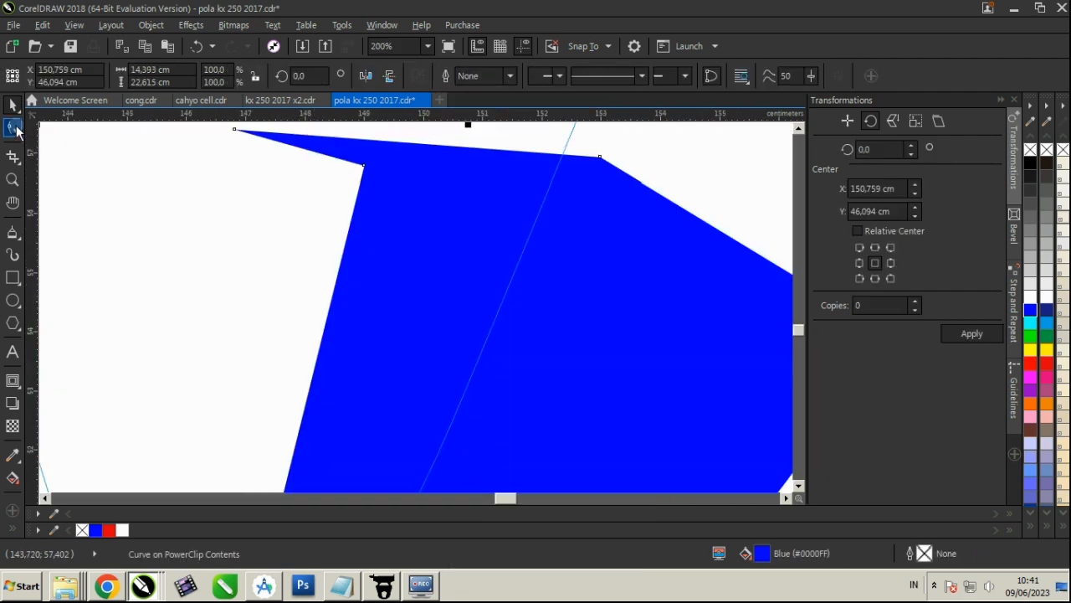
pyautogui.click(17, 132)
pyautogui.doubleClick(363, 168)
pyautogui.scroll(-3, 362, 256)
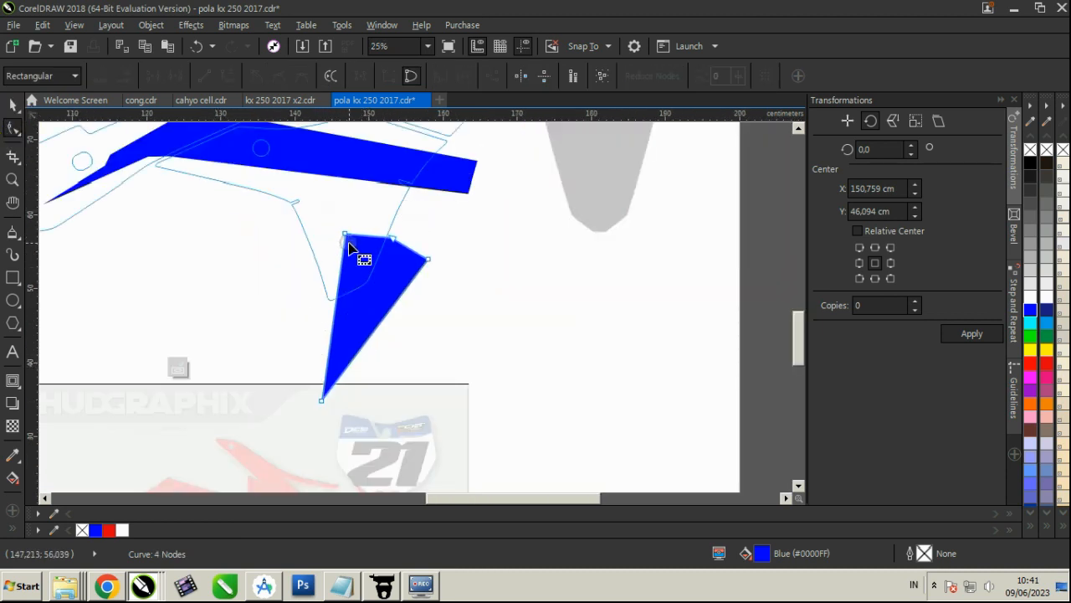
pyautogui.moveTo(350, 247); pyautogui.dragTo(356, 238)
pyautogui.click(177, 368)
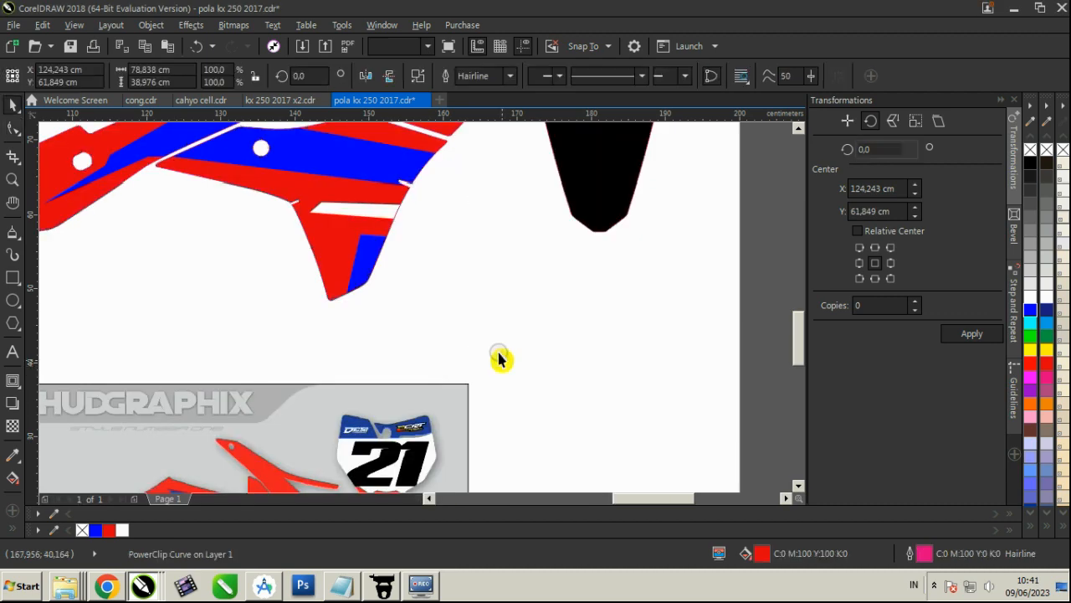
# Draw a thin four-corner angular accent about 2.9 by 4.8 cm beside the blue leg accent, following its upper and inner edges
pyautogui.click(501, 358)
pyautogui.scroll(-2, 467, 314)
pyautogui.scroll(1, 389, 442)
pyautogui.scroll(1, 404, 287)
pyautogui.scroll(-2, 383, 436)
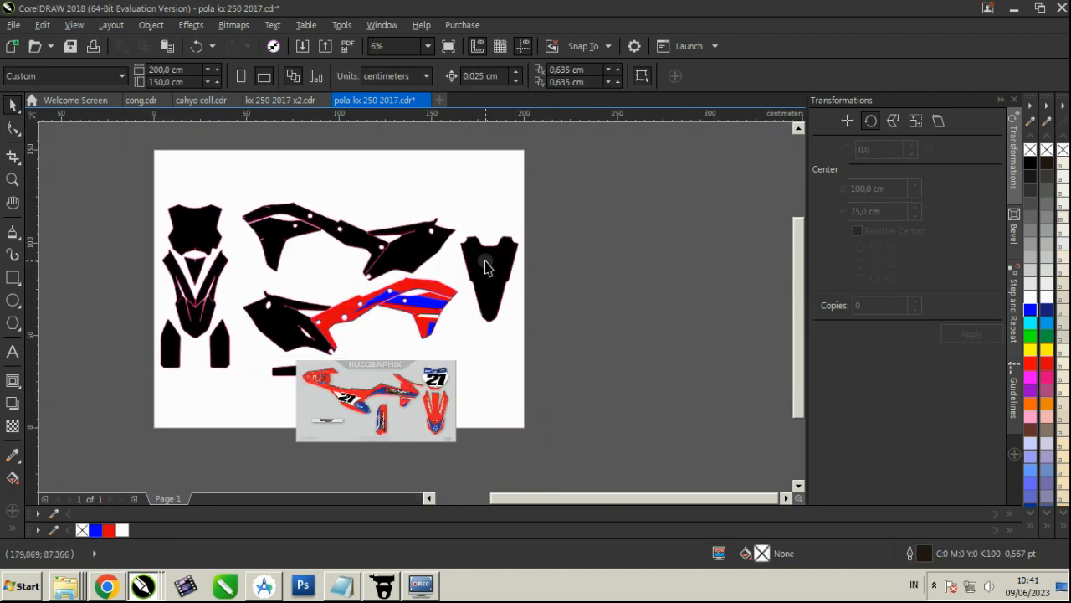
pyautogui.scroll(1, 484, 264)
pyautogui.scroll(3, 373, 401)
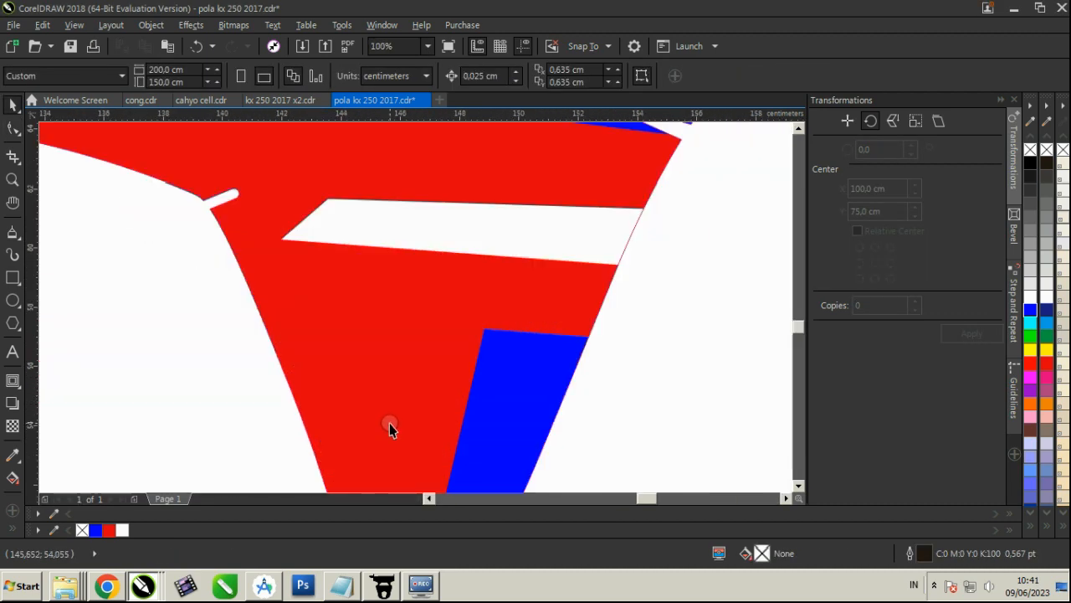
pyautogui.click(8, 233)
pyautogui.click(375, 325)
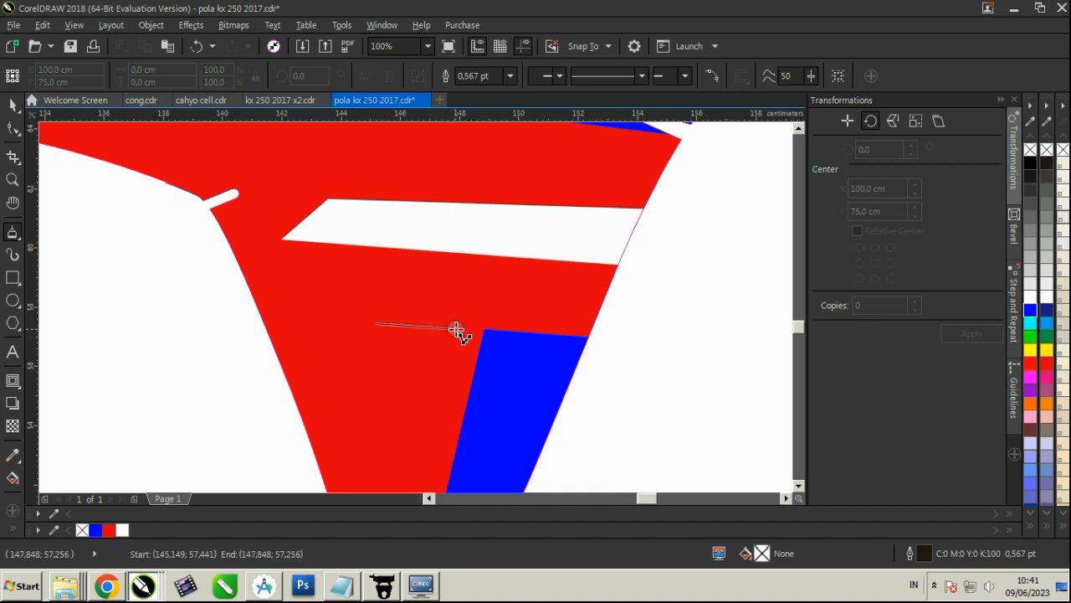
pyautogui.click(462, 330)
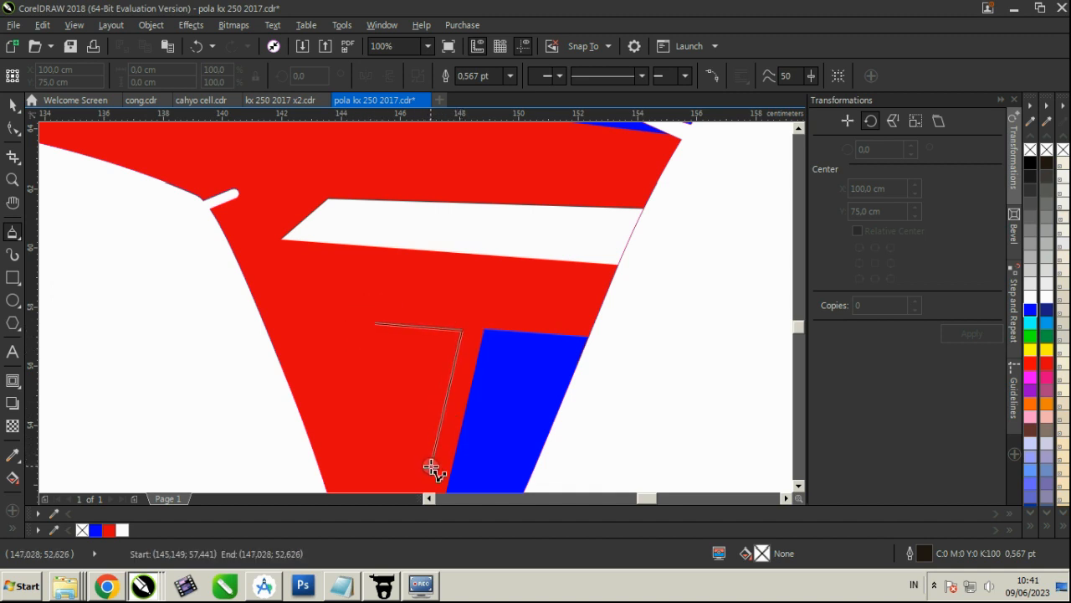
pyautogui.click(430, 466)
pyautogui.click(446, 342)
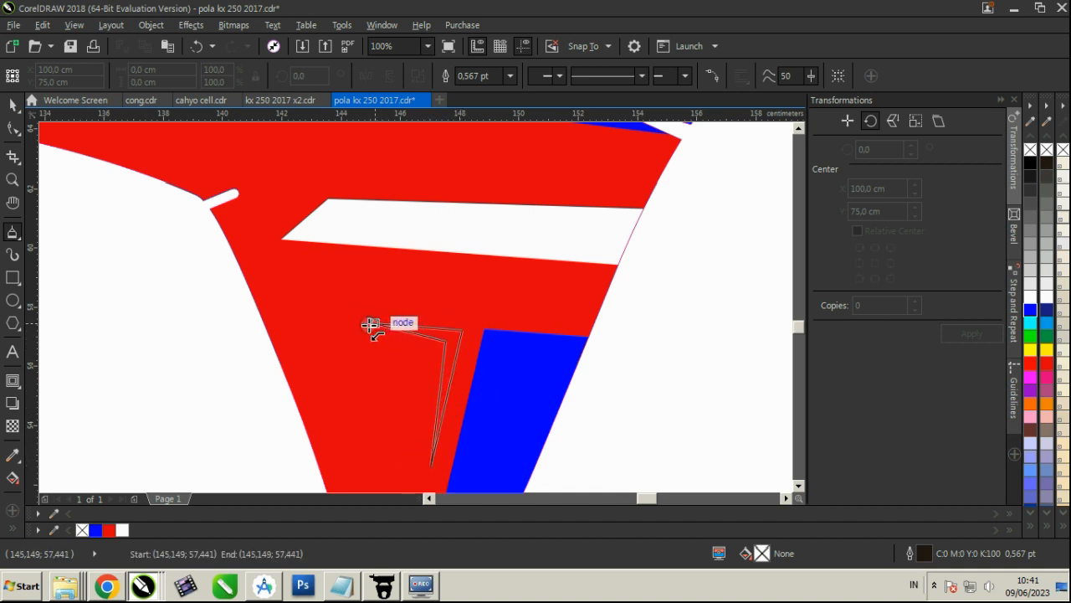
pyautogui.click(374, 325)
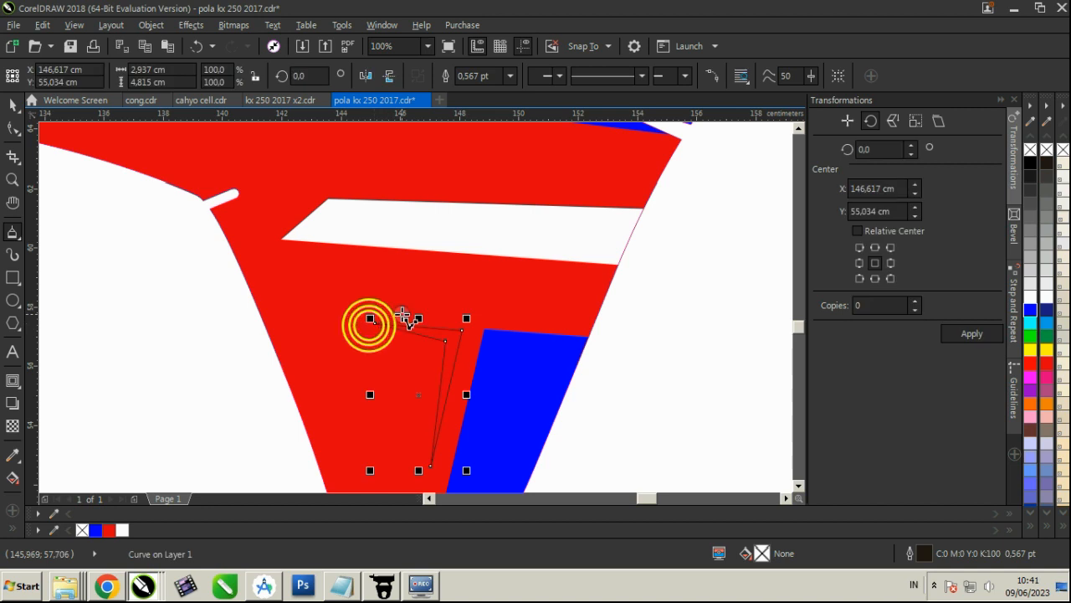
# Fill the thin angular accent white without an outline and place it inside the red side panel as a PowerClip
pyautogui.click(12, 105)
pyautogui.click(1047, 293)
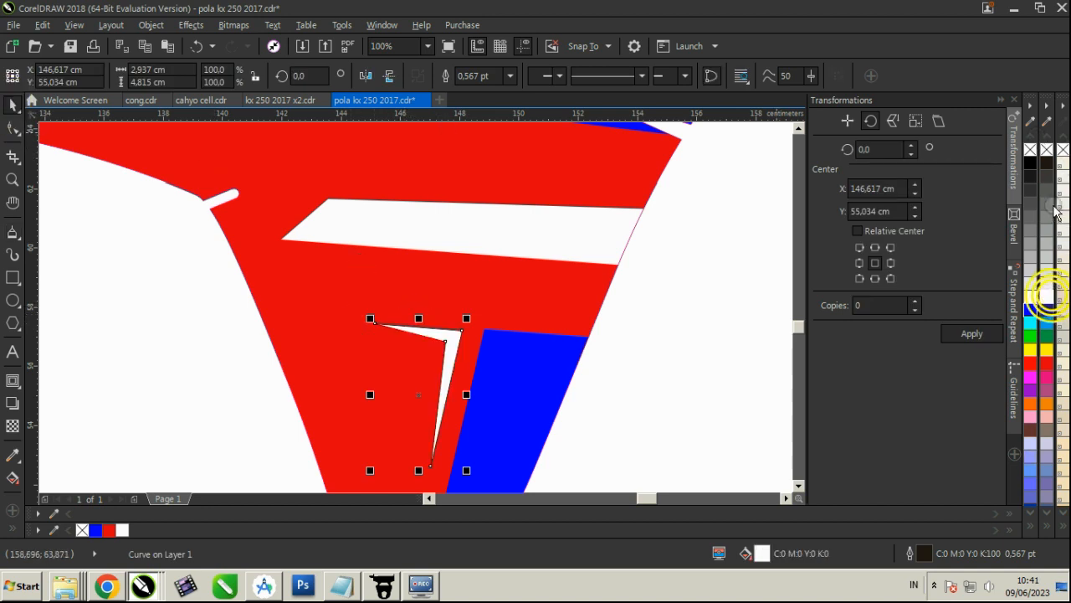
pyautogui.rightClick(1031, 149)
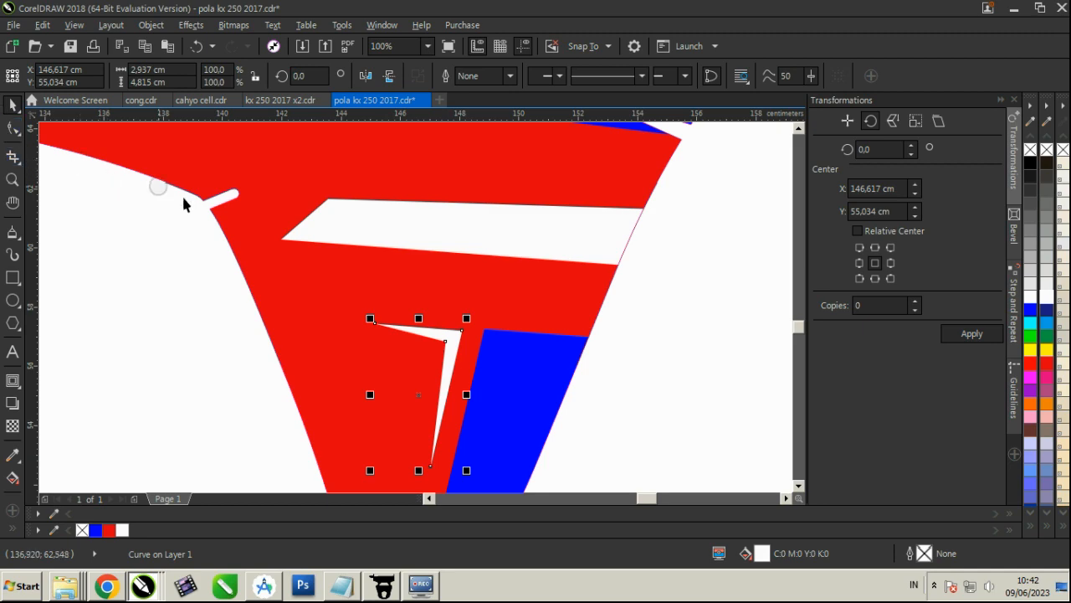
pyautogui.scroll(-2, 428, 332)
pyautogui.click(150, 24)
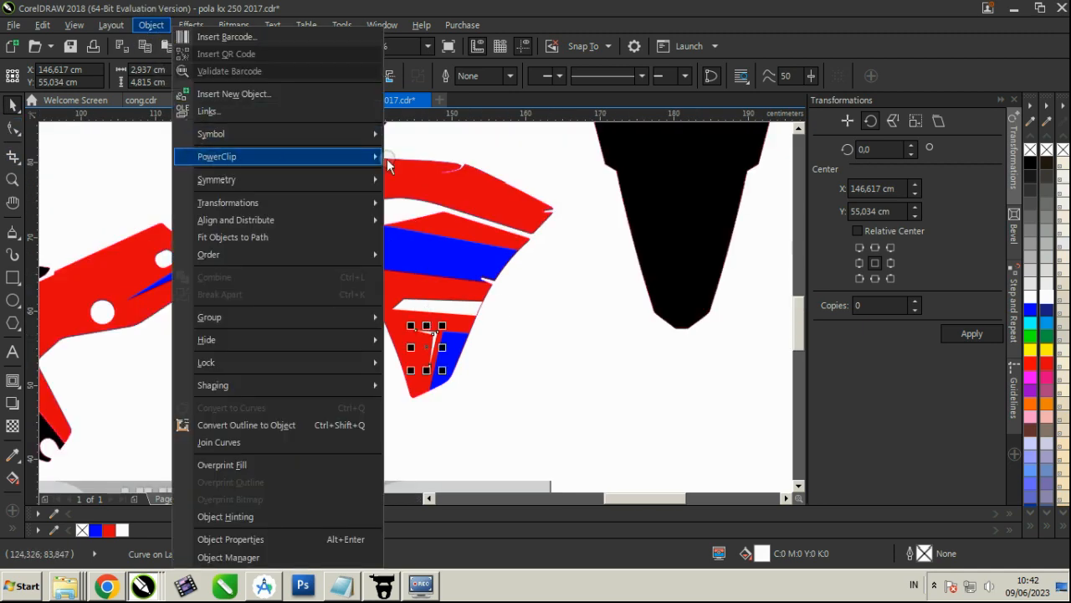
pyautogui.moveTo(262, 159)
pyautogui.click(481, 160)
pyautogui.click(413, 318)
pyautogui.click(511, 335)
# Fill the black template piece adjoining the red side panel with red and remove its outline
pyautogui.scroll(-3, 506, 337)
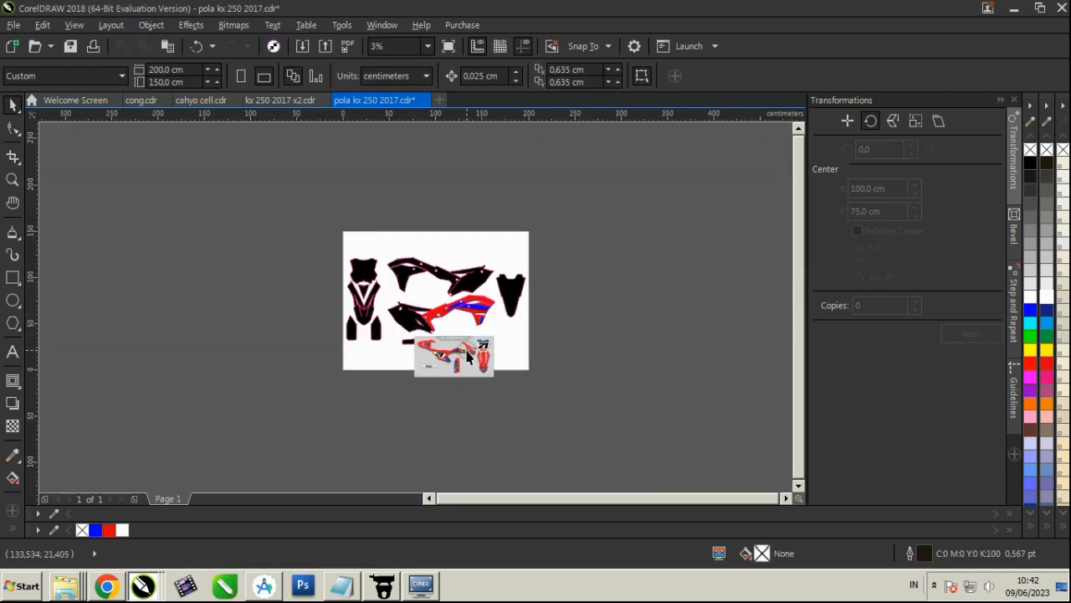
pyautogui.scroll(2, 467, 346)
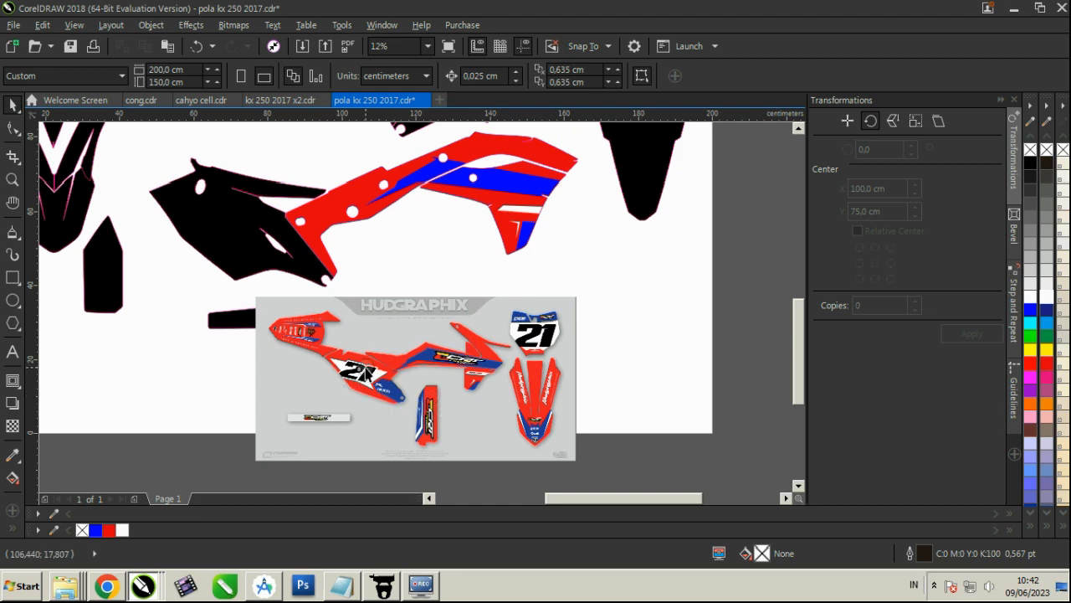
pyautogui.scroll(-1, 365, 372)
pyautogui.scroll(1, 331, 305)
pyautogui.click(283, 297)
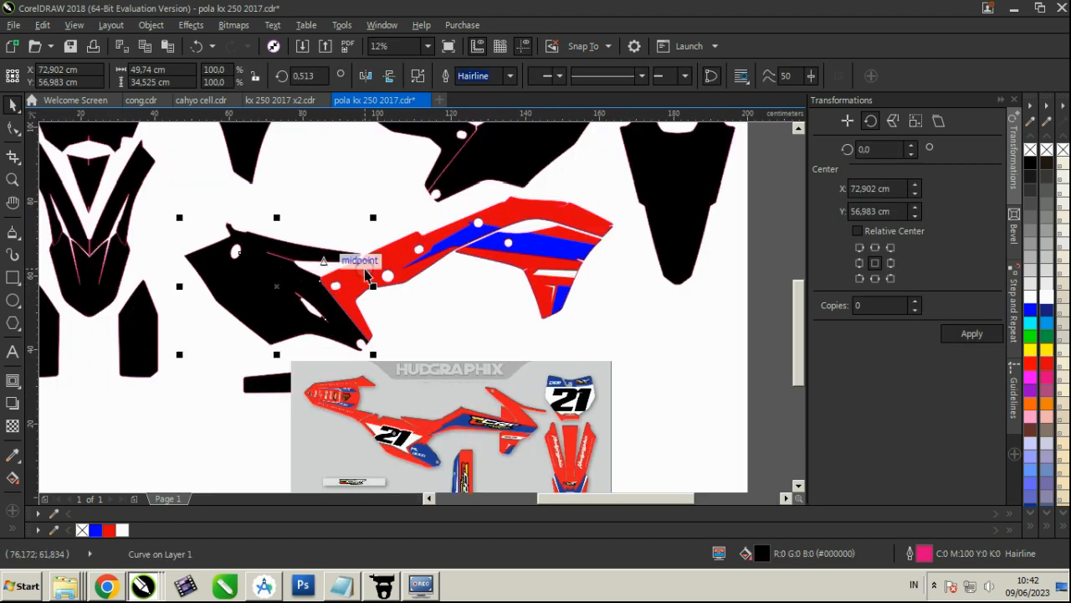
pyautogui.click(1047, 363)
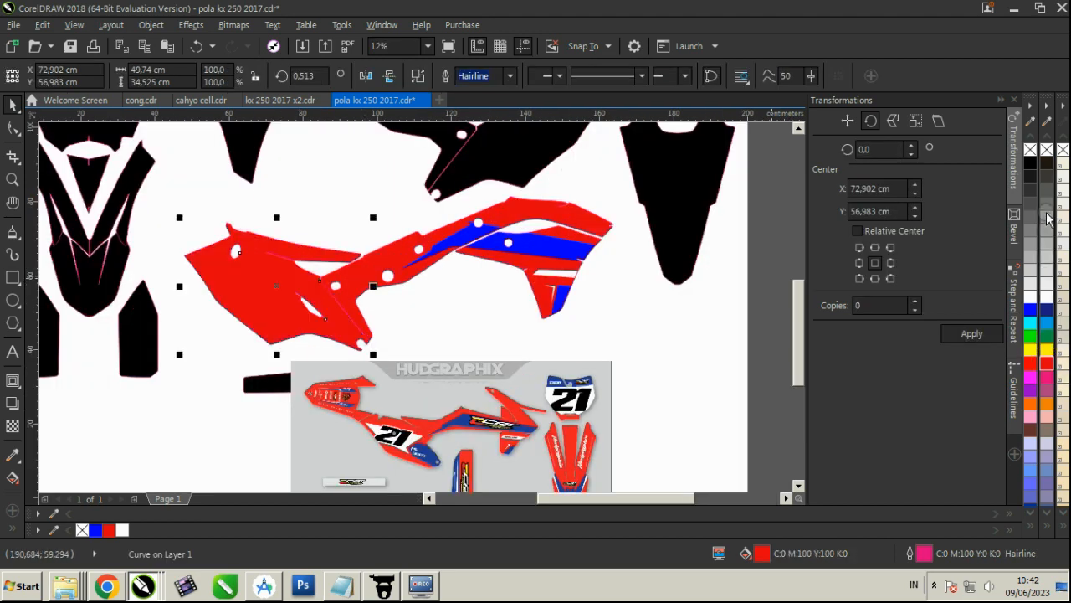
pyautogui.rightClick(1048, 151)
pyautogui.click(648, 307)
# Compare the newly red template piece with the number 21 panel in the reference image
pyautogui.scroll(4, 299, 248)
pyautogui.scroll(-2, 406, 273)
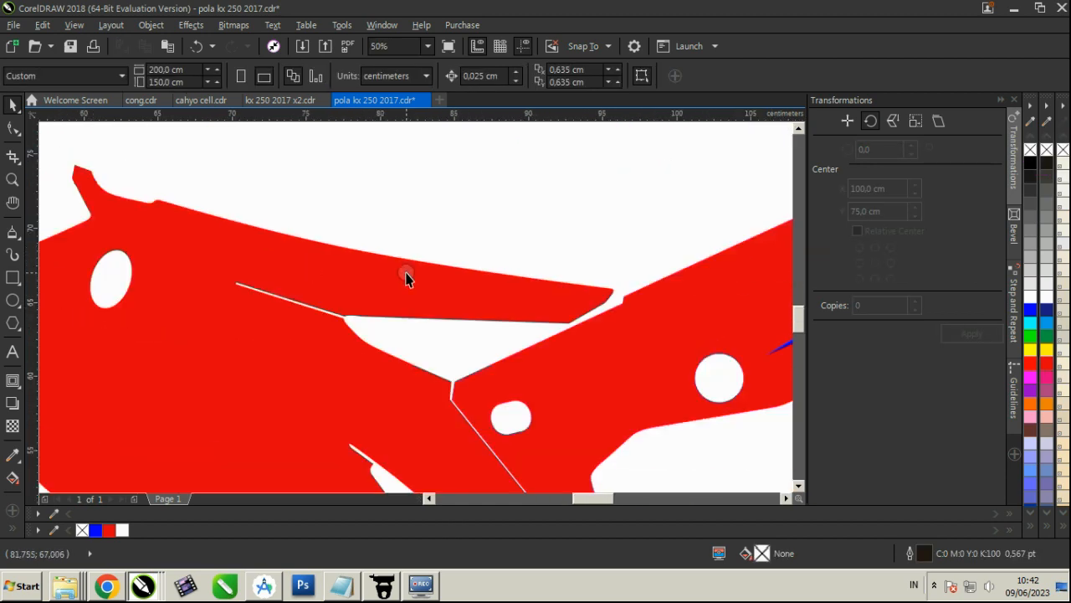
pyautogui.scroll(-2, 406, 279)
pyautogui.scroll(2, 445, 340)
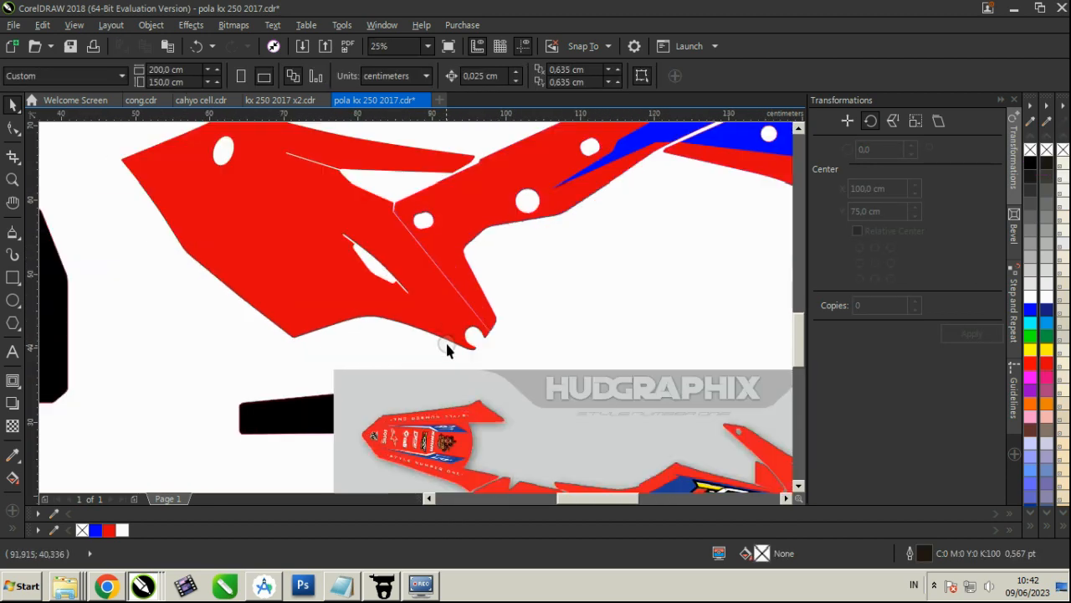
pyautogui.click(454, 323)
pyautogui.scroll(-1, 447, 246)
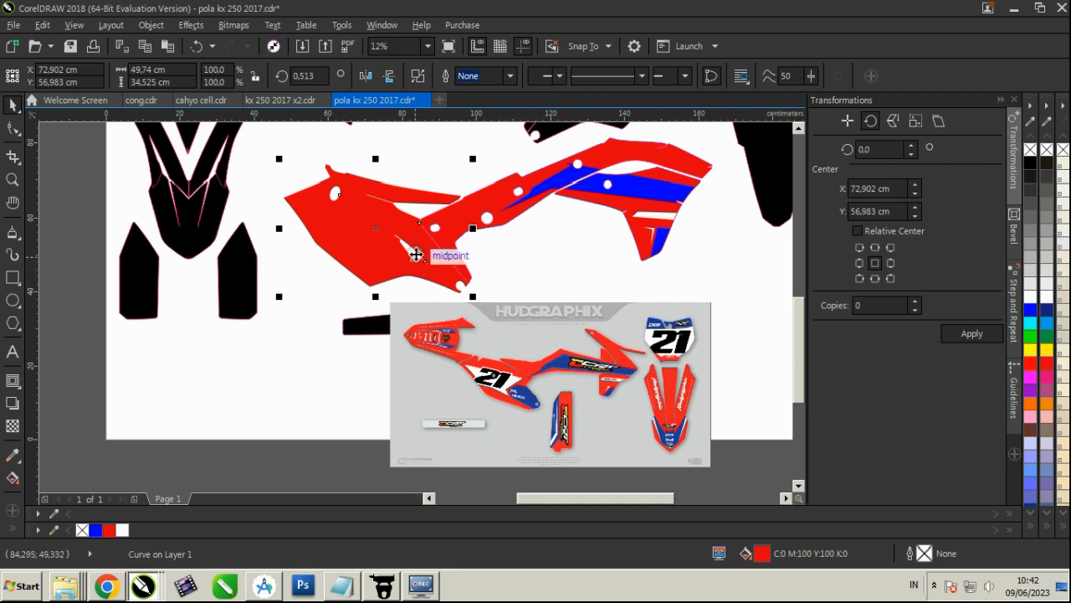
pyautogui.scroll(2, 416, 251)
pyautogui.scroll(-2, 416, 251)
pyautogui.scroll(1, 416, 258)
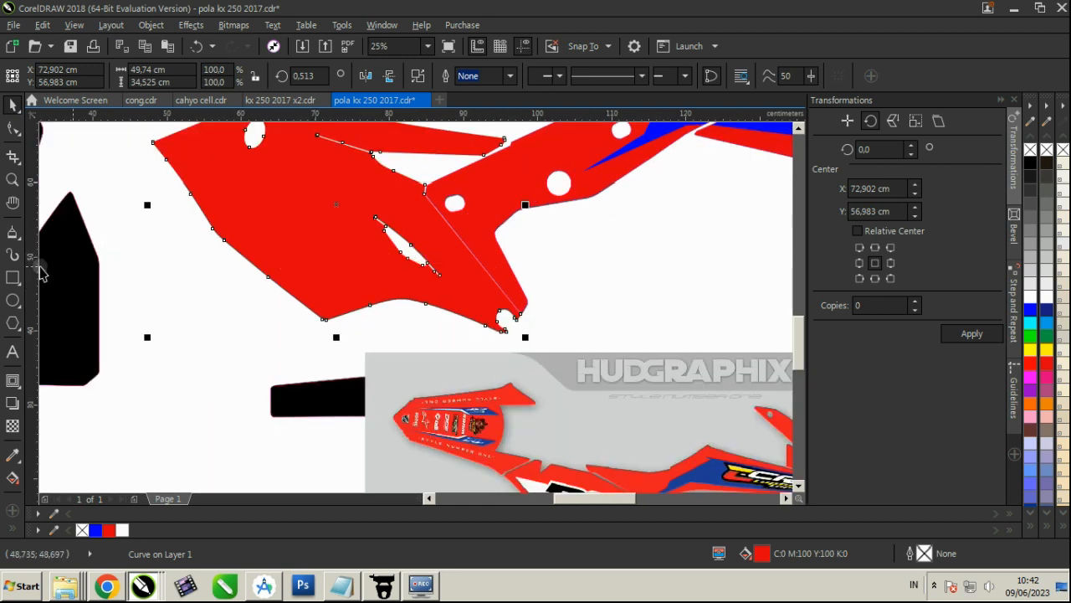
# Trace the white background behind the reference's side number 21 as a closed five-corner shape about 15.5 by 8.5 cm
pyautogui.click(8, 236)
pyautogui.scroll(-1, 427, 245)
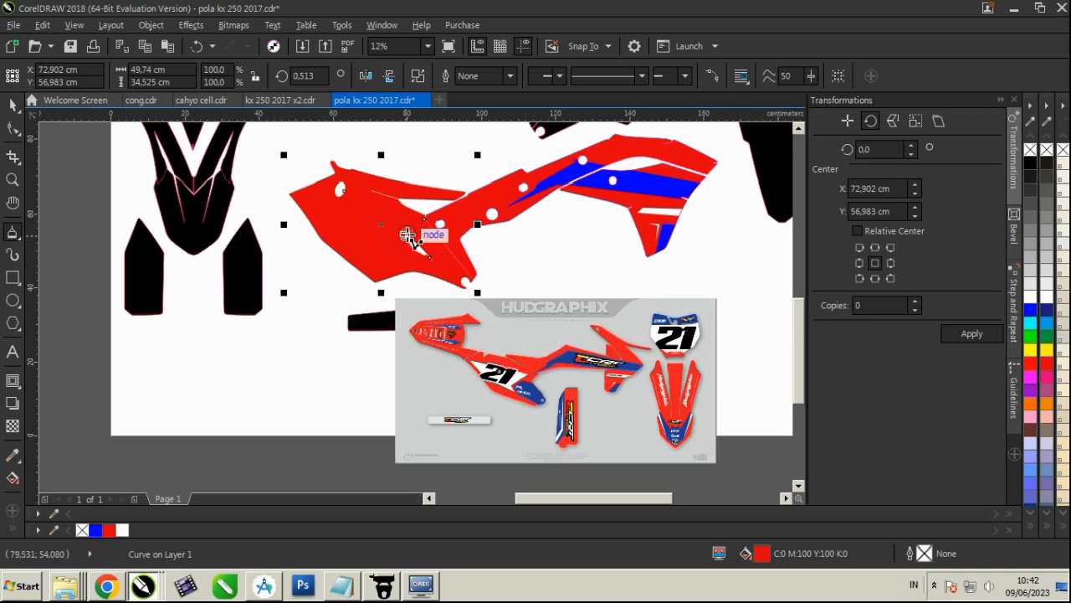
pyautogui.moveTo(419, 228)
pyautogui.mouseDown()
pyautogui.moveTo(397, 256)
pyautogui.moveTo(404, 269)
pyautogui.mouseUp()
pyautogui.scroll(5, 502, 402)
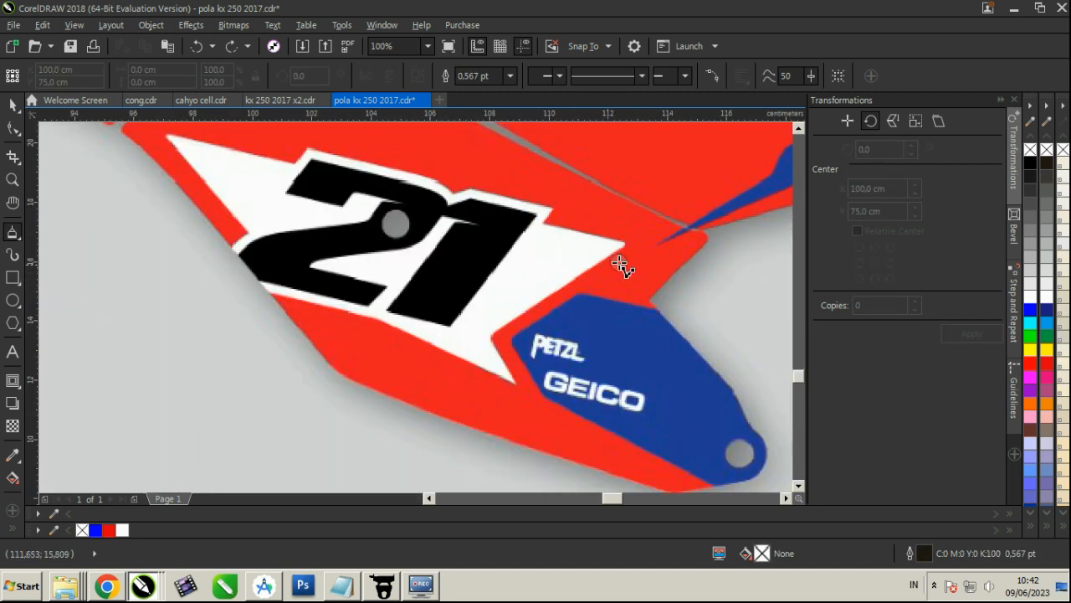
pyautogui.moveTo(630, 245)
pyautogui.mouseDown()
pyautogui.moveTo(490, 337)
pyautogui.moveTo(512, 388)
pyautogui.mouseUp()
pyautogui.click(516, 387)
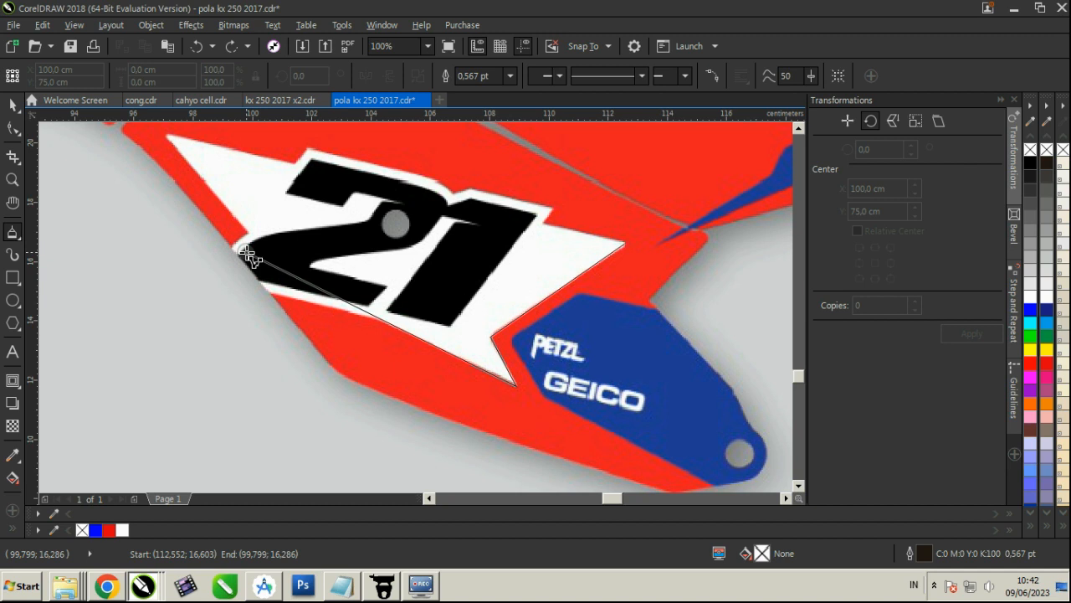
pyautogui.click(298, 290)
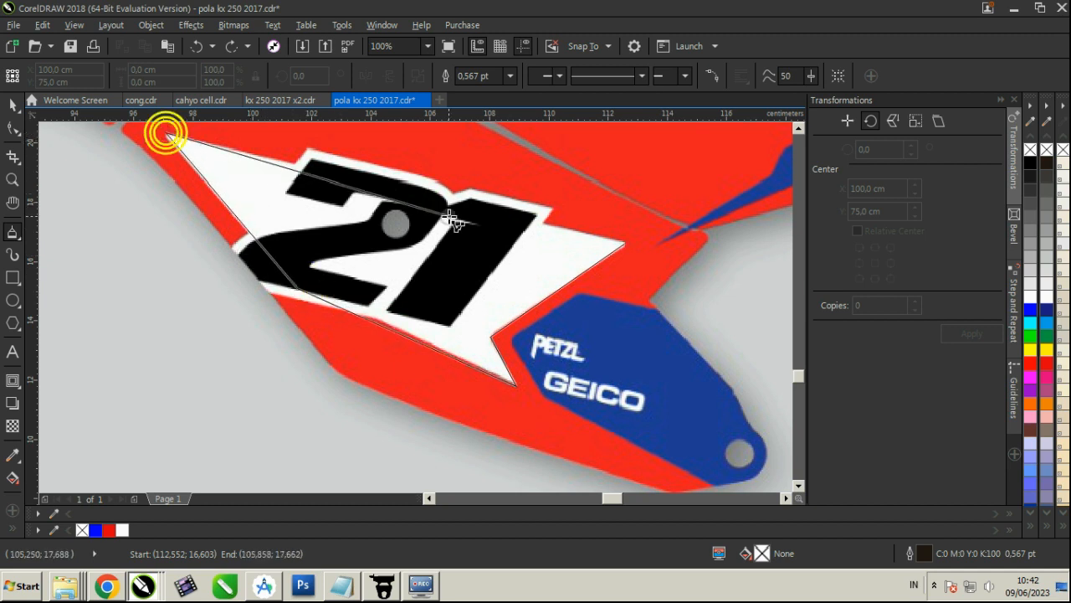
pyautogui.click(166, 133)
pyautogui.click(624, 243)
# Round the traced shape's inner notch by adding a node on each side, converting the corner to curves and deleting the corner node
pyautogui.press('F10')
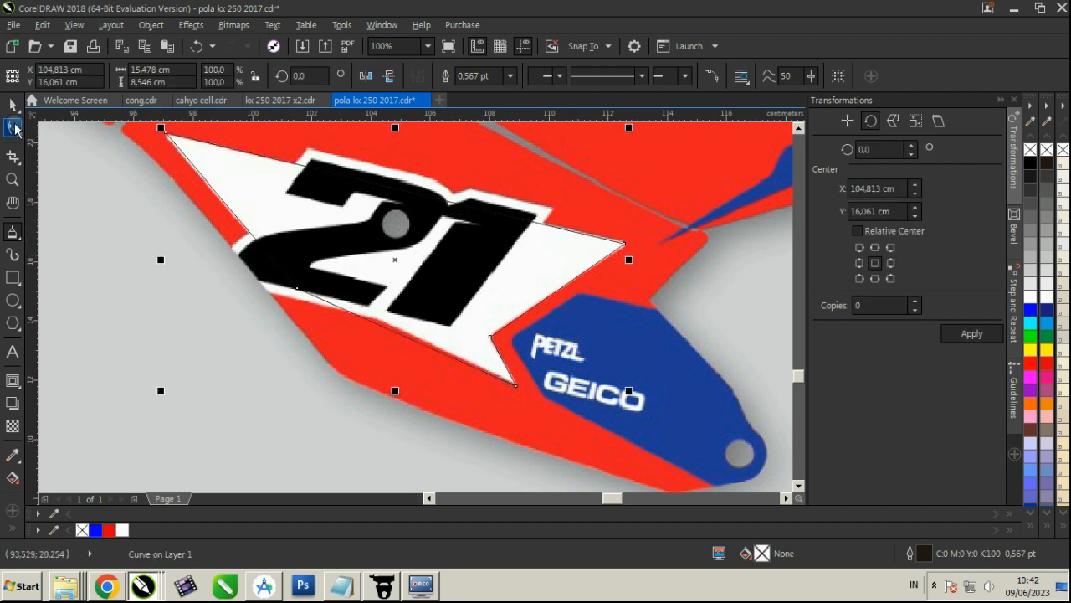
pyautogui.scroll(2, 491, 335)
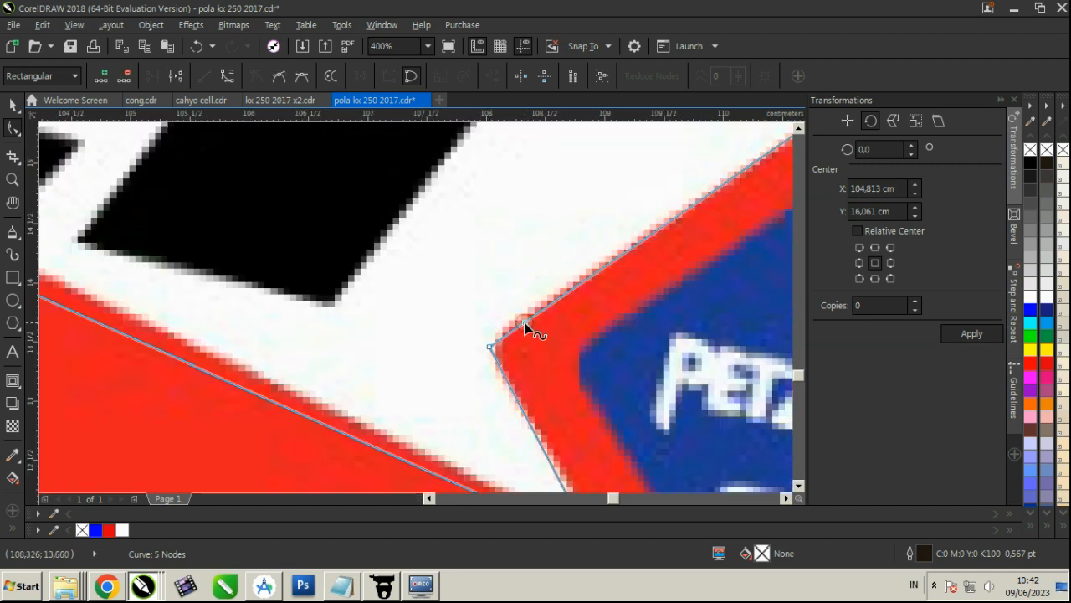
pyautogui.doubleClick(524, 322)
pyautogui.doubleClick(512, 390)
pyautogui.moveTo(515, 368); pyautogui.dragTo(448, 300)
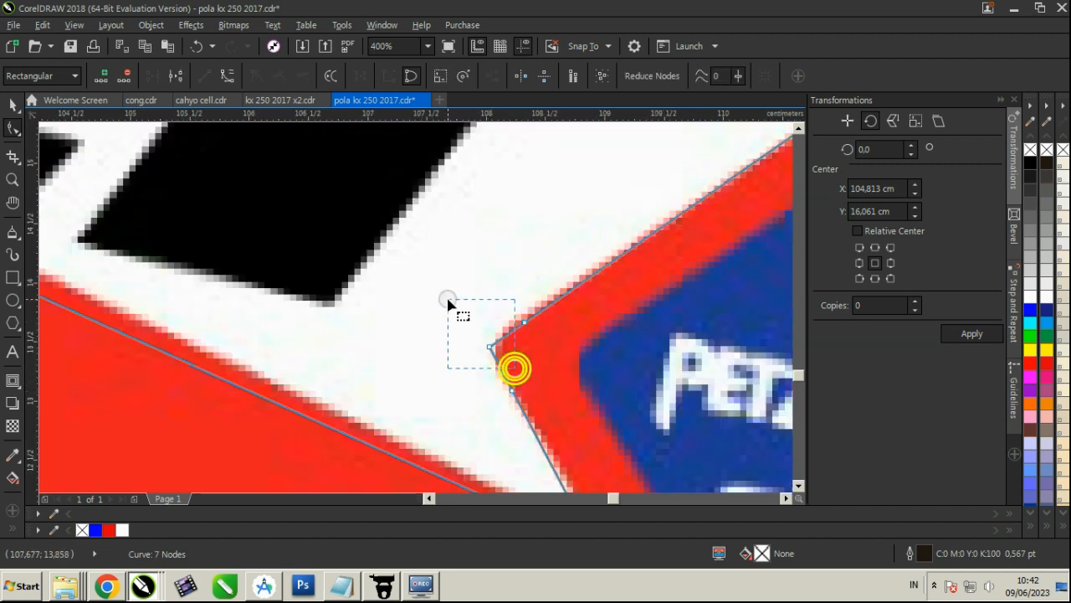
pyautogui.click(222, 76)
pyautogui.press('Delete')
pyautogui.moveTo(525, 321); pyautogui.dragTo(552, 301)
pyautogui.scroll(-2, 549, 303)
# Fill the traced number background white and remove its outline
pyautogui.click(12, 107)
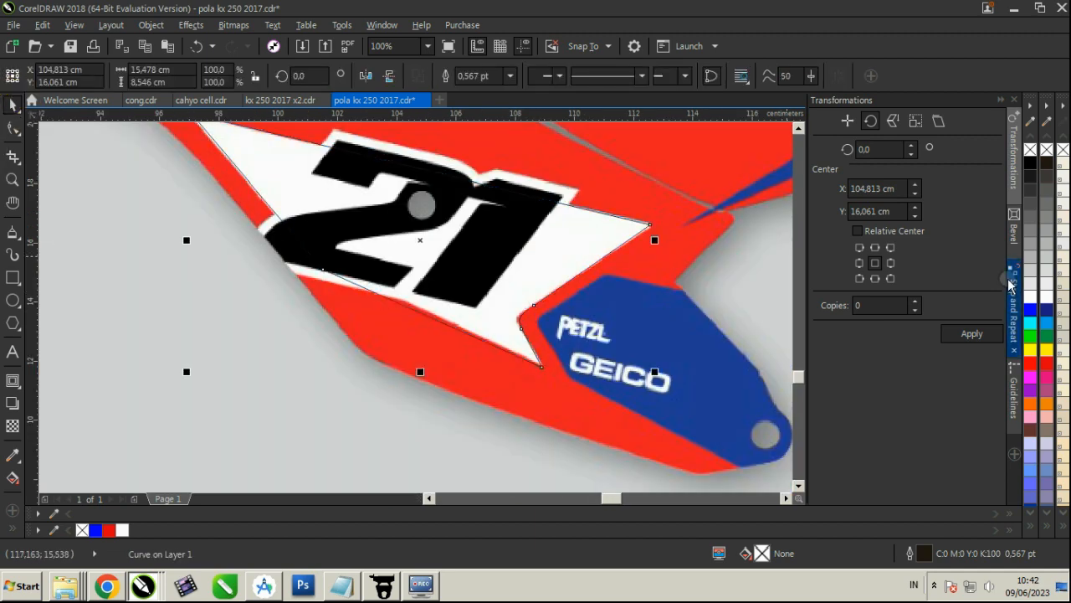
pyautogui.click(1046, 295)
pyautogui.rightClick(1046, 149)
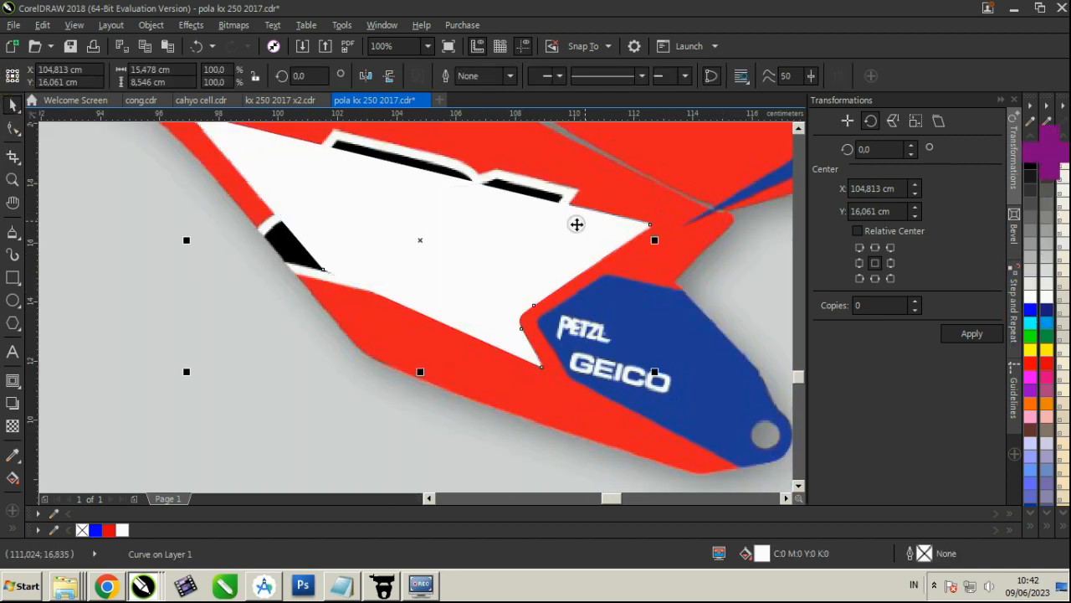
# Trace the blue PETZL/GEICO panel in the reference as a closed angular shape about 10 by 7.2 cm, overshooting the panel's outer end
pyautogui.scroll(-1, 576, 223)
pyautogui.scroll(1, 488, 271)
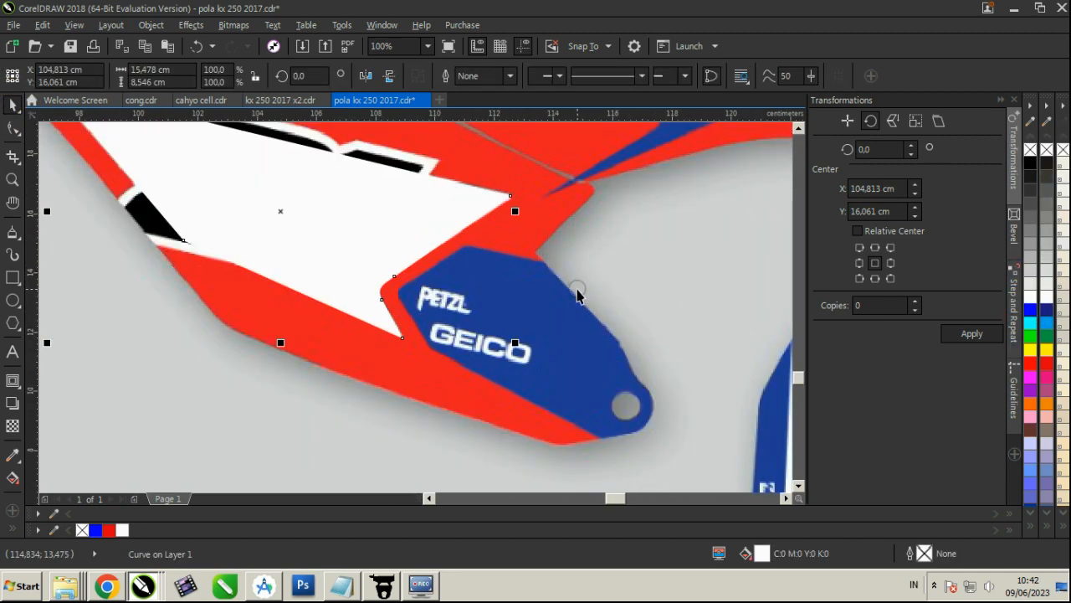
pyautogui.click(13, 234)
pyautogui.scroll(1, 545, 425)
pyautogui.scroll(-1, 555, 461)
pyautogui.moveTo(555, 463)
pyautogui.mouseDown()
pyautogui.moveTo(389, 391)
pyautogui.moveTo(358, 361)
pyautogui.mouseUp()
pyautogui.click(315, 299)
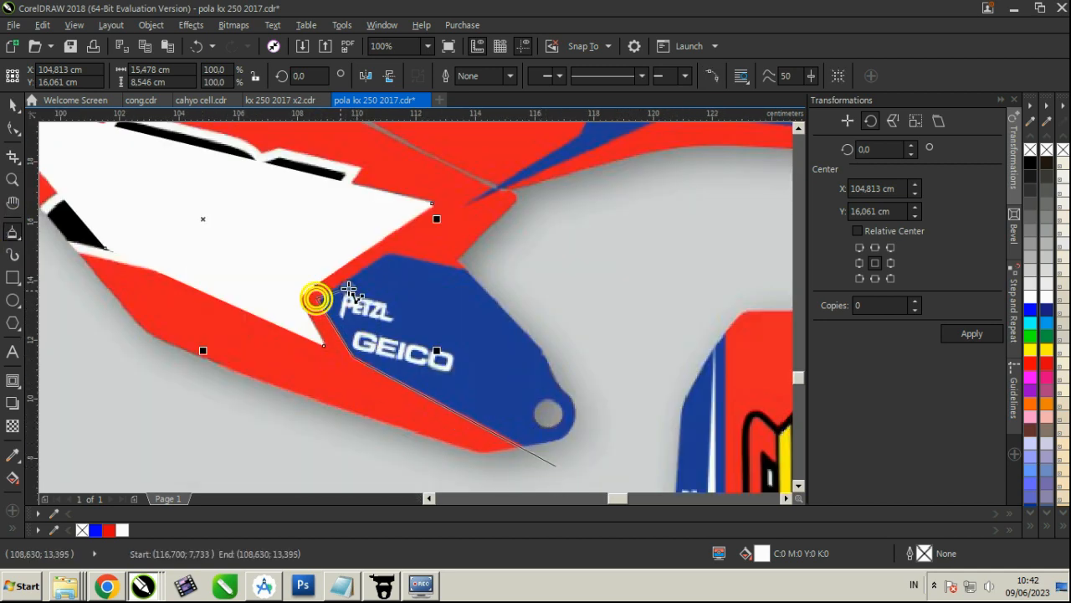
pyautogui.click(539, 282)
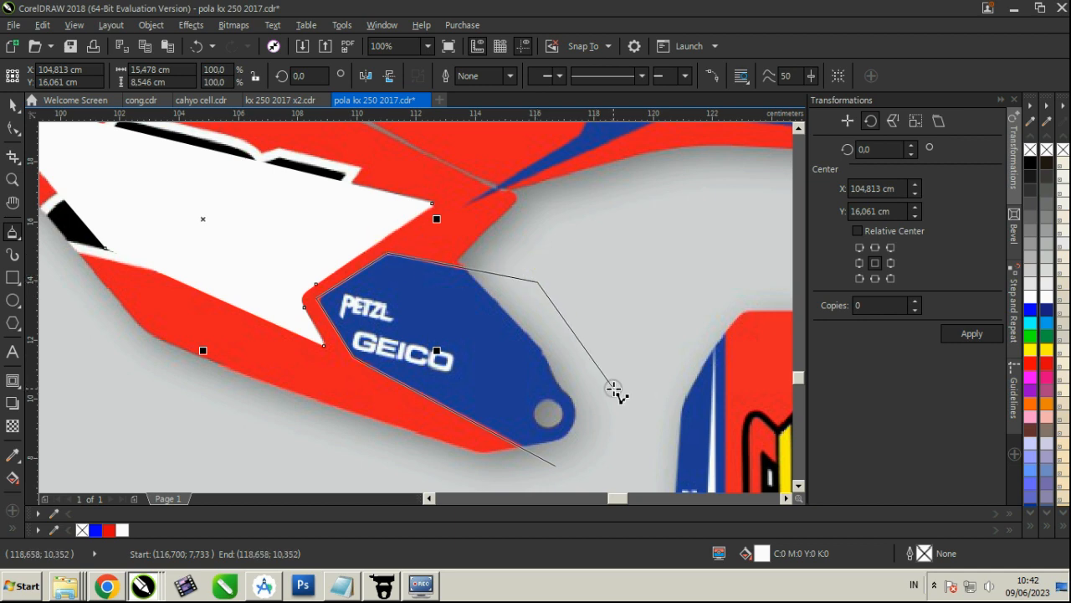
pyautogui.click(614, 390)
pyautogui.click(610, 418)
pyautogui.click(560, 465)
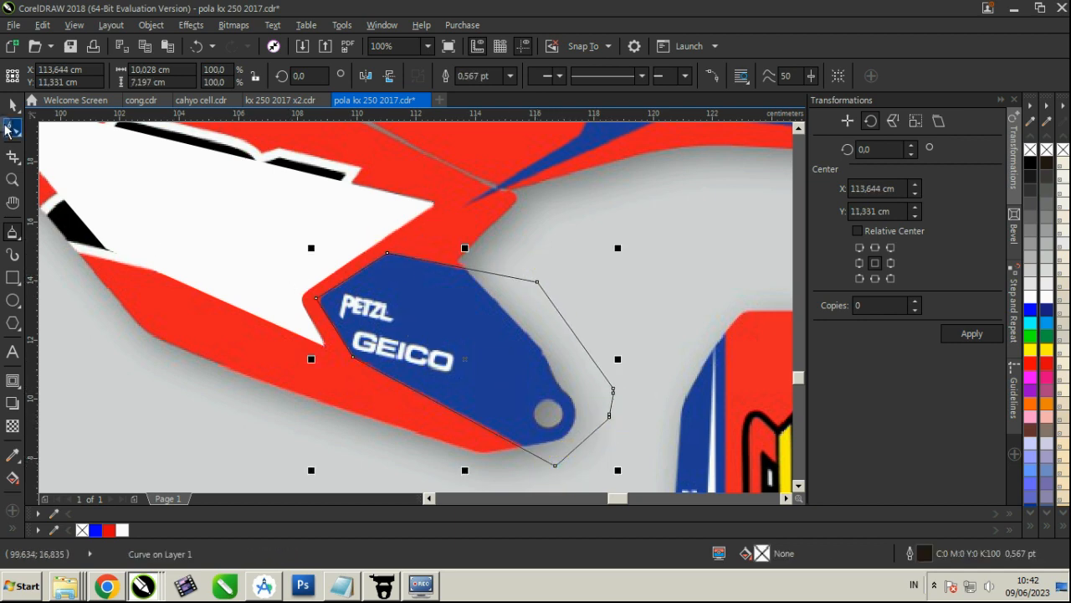
# Round the traced panel's corner nearest the white number background by adding a node on each side, converting to curves and deleting the corner node
pyautogui.press('F10')
pyautogui.scroll(4, 326, 293)
pyautogui.doubleClick(358, 227)
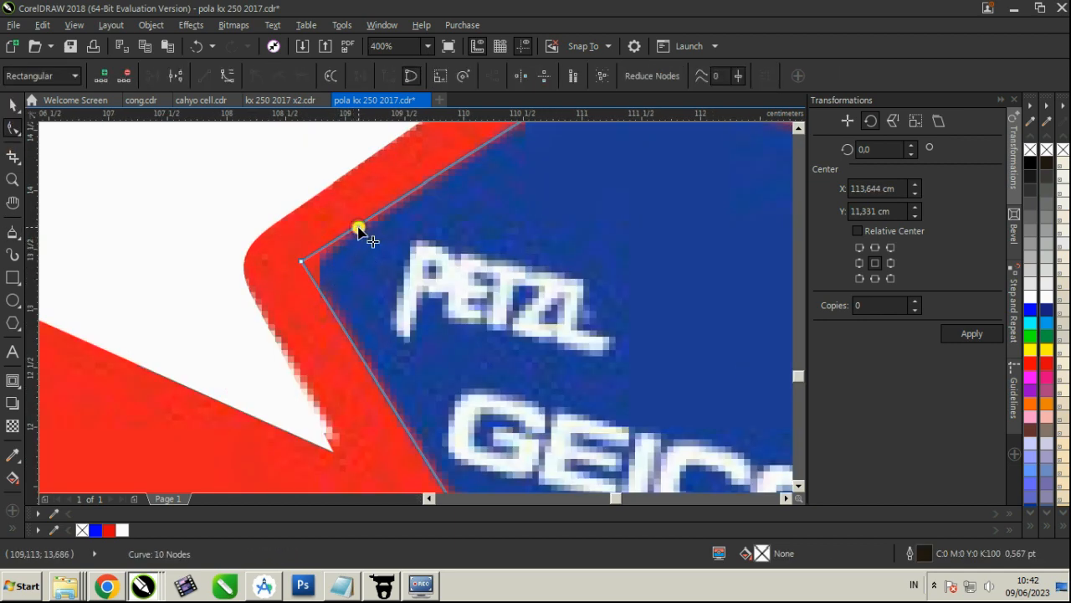
pyautogui.doubleClick(344, 330)
pyautogui.click(226, 77)
pyautogui.press('Delete')
pyautogui.moveTo(358, 225); pyautogui.dragTo(391, 205)
pyautogui.scroll(-2, 375, 245)
# Fill the traced PETZL/GEICO panel shape blue and remove its outline
pyautogui.click(12, 104)
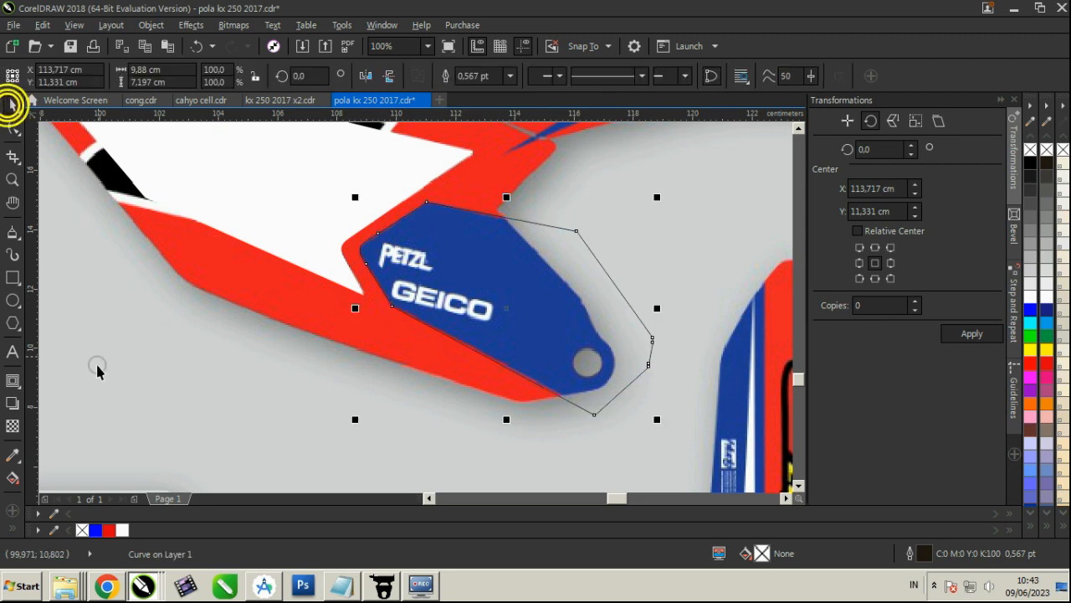
pyautogui.click(95, 529)
pyautogui.scroll(-2, 176, 291)
# Move the white number background and blue panel together onto the red side template and enlarge them to about 43.8 by 25.6 cm
pyautogui.keyDown('shift'); pyautogui.click(176, 291); pyautogui.keyUp('shift')
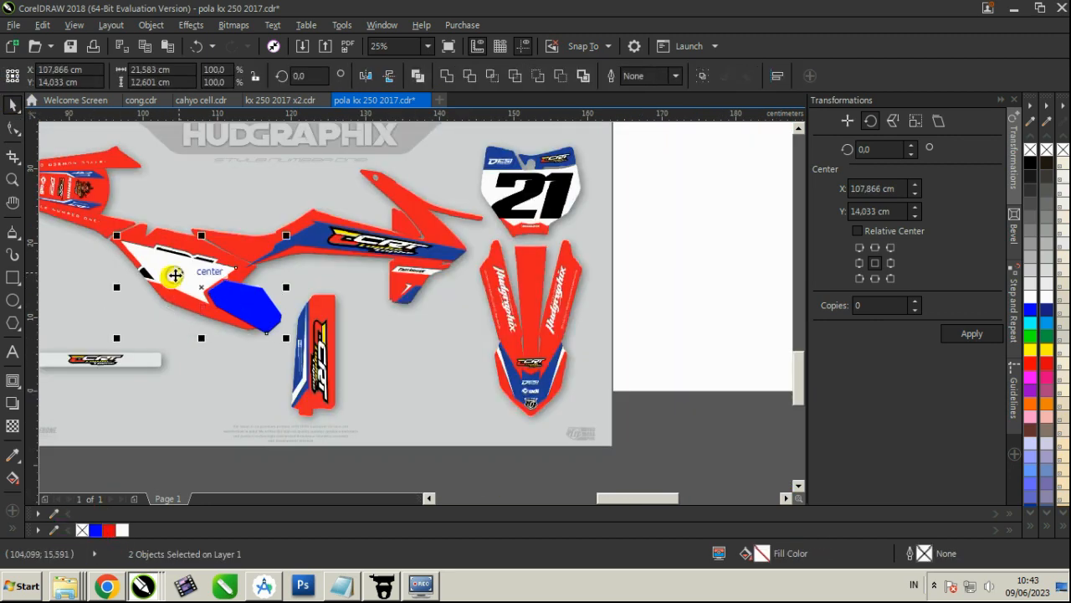
pyautogui.scroll(-2, 180, 287)
pyautogui.scroll(1, 152, 260)
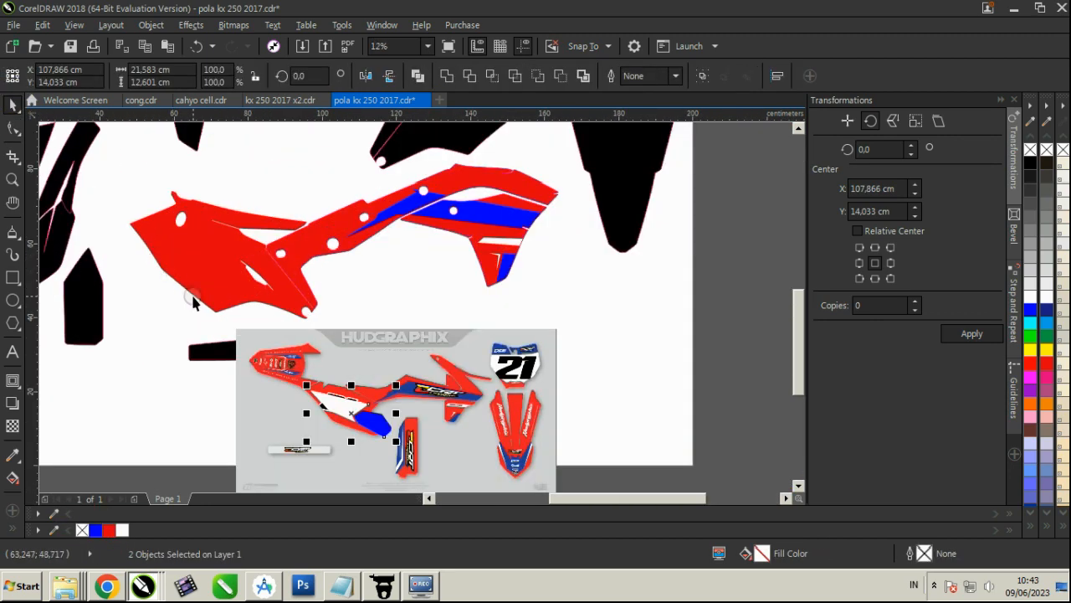
pyautogui.moveTo(308, 386); pyautogui.dragTo(252, 282)
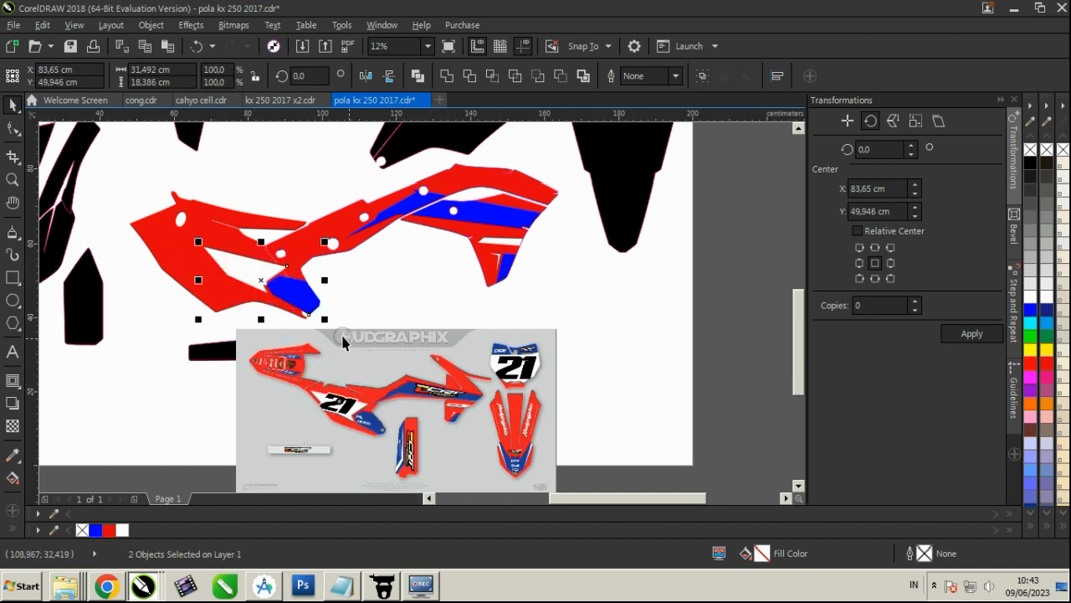
pyautogui.scroll(2, 343, 326)
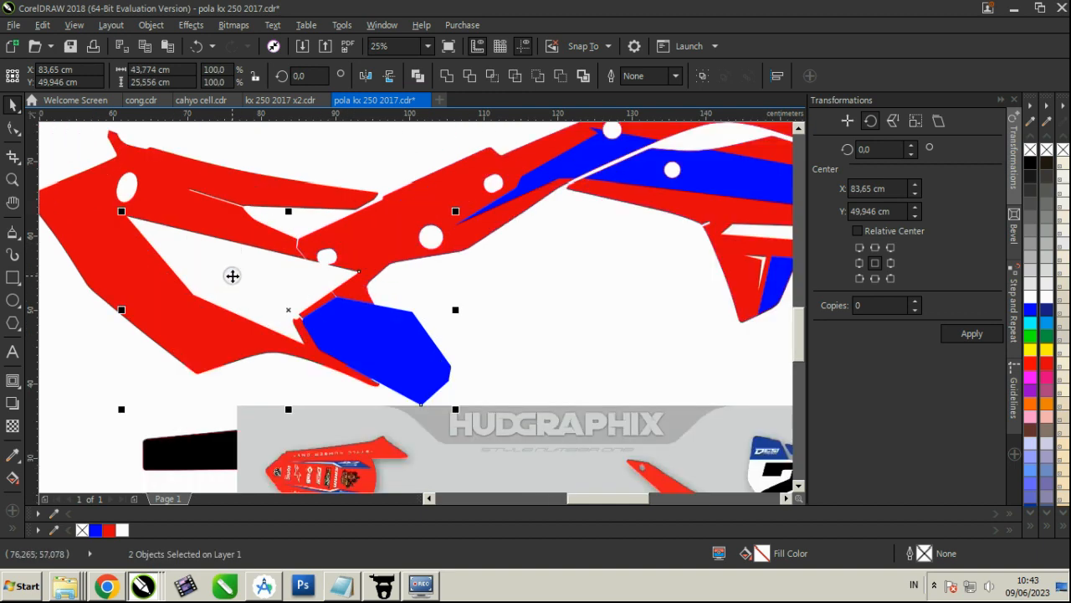
pyautogui.moveTo(231, 275); pyautogui.dragTo(270, 299)
# Enlarge the white and blue shapes proportionally to about 48.9 by 28.6 cm and align them with the red side template's edges
pyautogui.scroll(-2, 305, 285)
pyautogui.scroll(2, 288, 292)
pyautogui.scroll(-2, 342, 316)
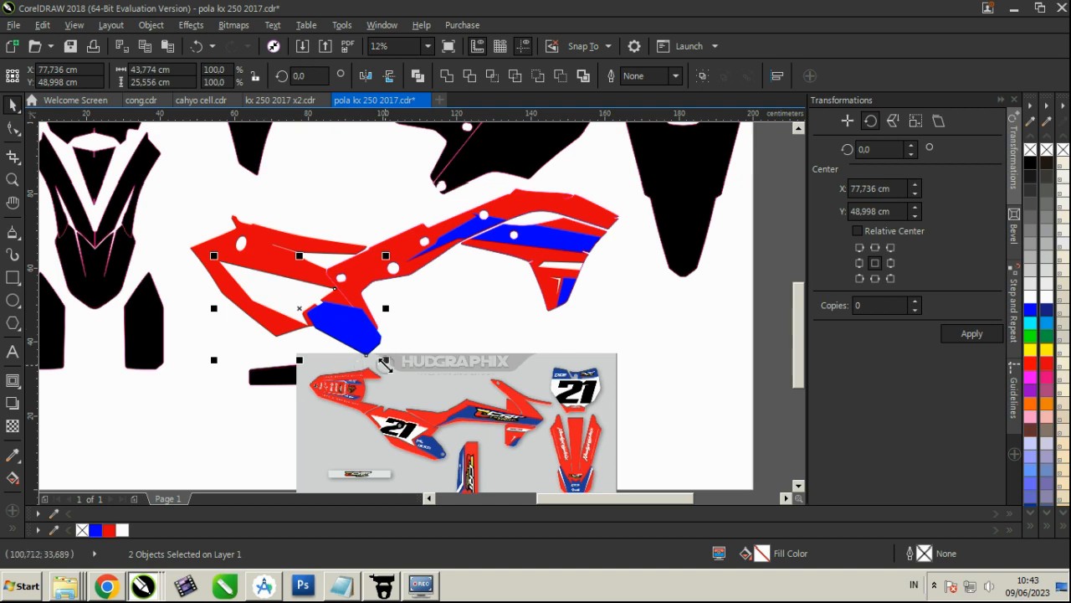
pyautogui.scroll(2, 354, 318)
pyautogui.moveTo(359, 327); pyautogui.dragTo(366, 327)
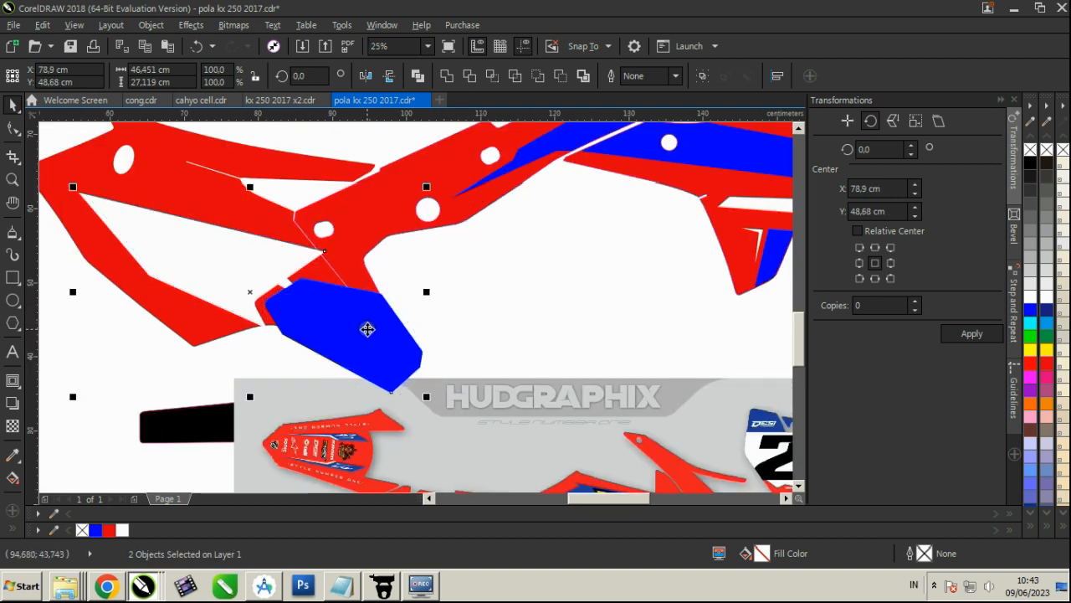
pyautogui.scroll(-2, 366, 328)
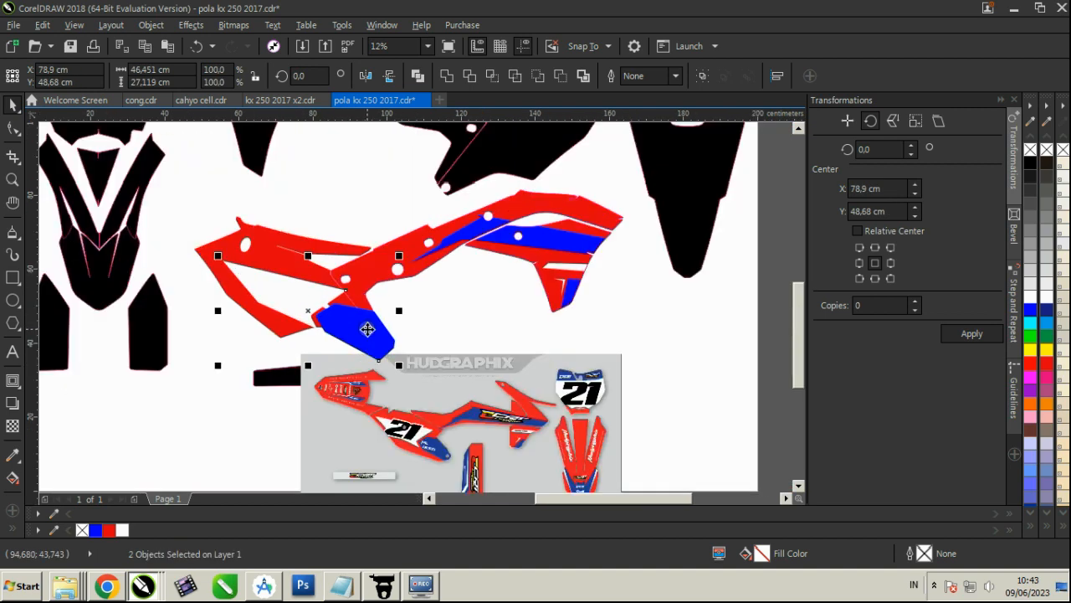
pyautogui.scroll(1, 208, 271)
pyautogui.moveTo(317, 275); pyautogui.dragTo(303, 272)
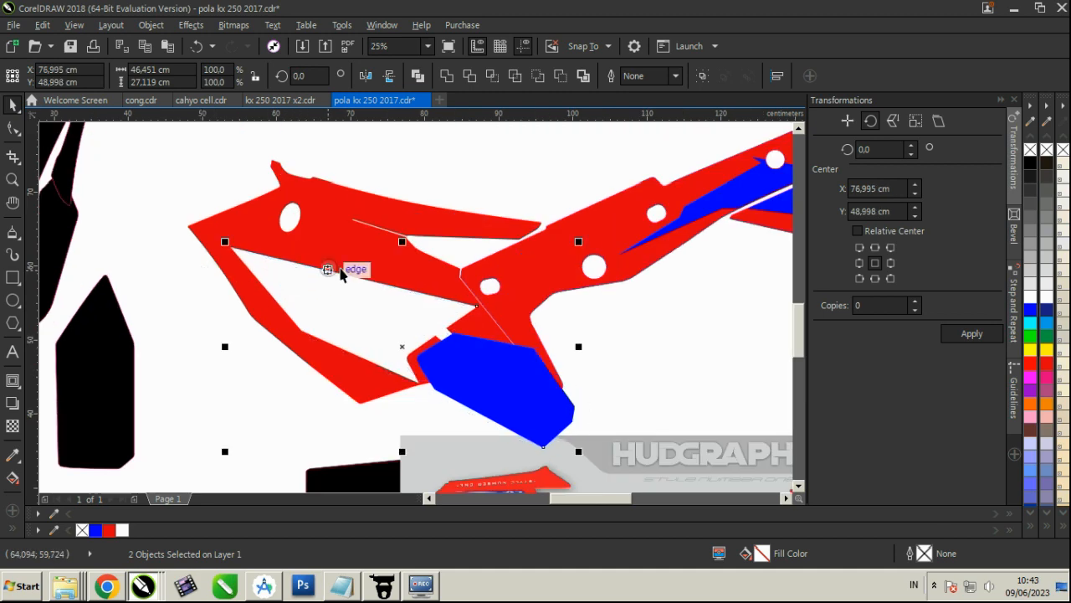
pyautogui.scroll(-1, 390, 272)
pyautogui.moveTo(483, 363); pyautogui.dragTo(463, 351)
pyautogui.scroll(1, 429, 279)
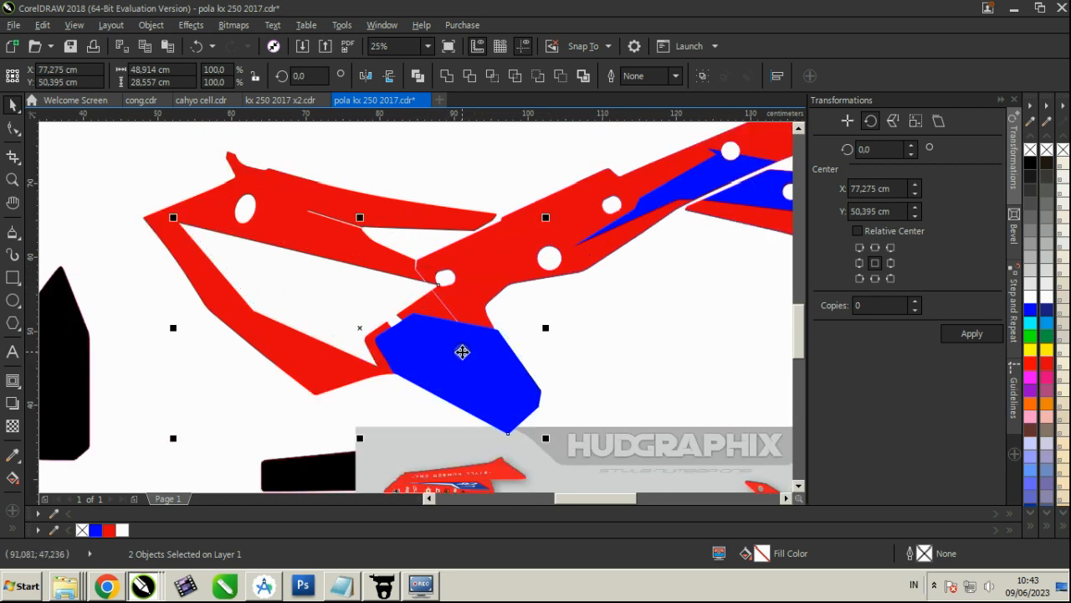
# Try to PowerClip the white and blue shapes together inside the red side piece
pyautogui.click(150, 24)
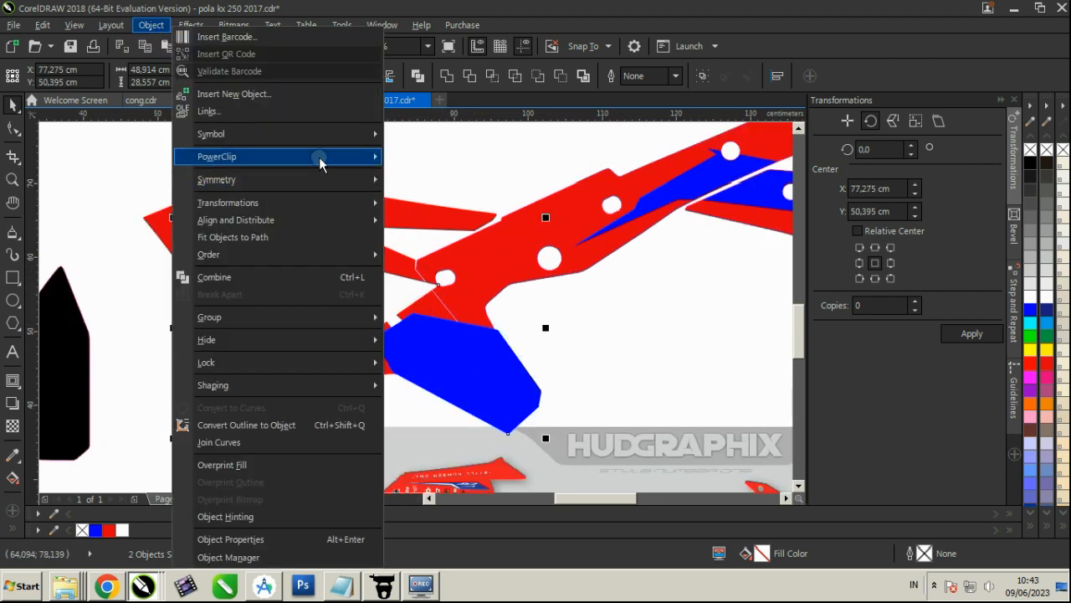
pyautogui.moveTo(318, 157)
pyautogui.click(432, 157)
pyautogui.click(359, 251)
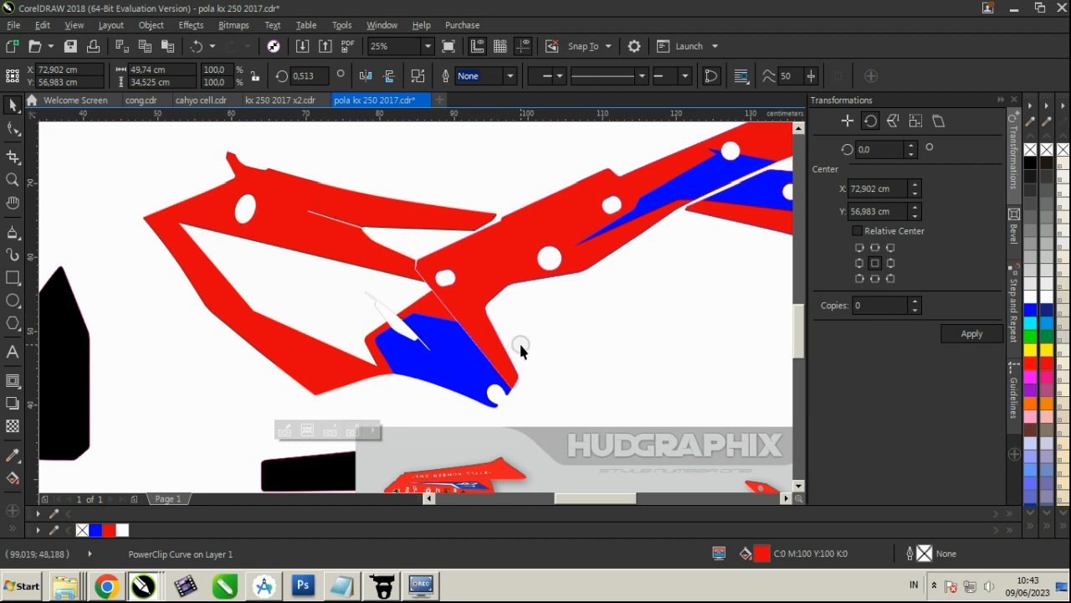
pyautogui.hotkey('ctrl', 'z')
# PowerClip the blue panel shape inside the adjoining red shroud piece
pyautogui.click(496, 354)
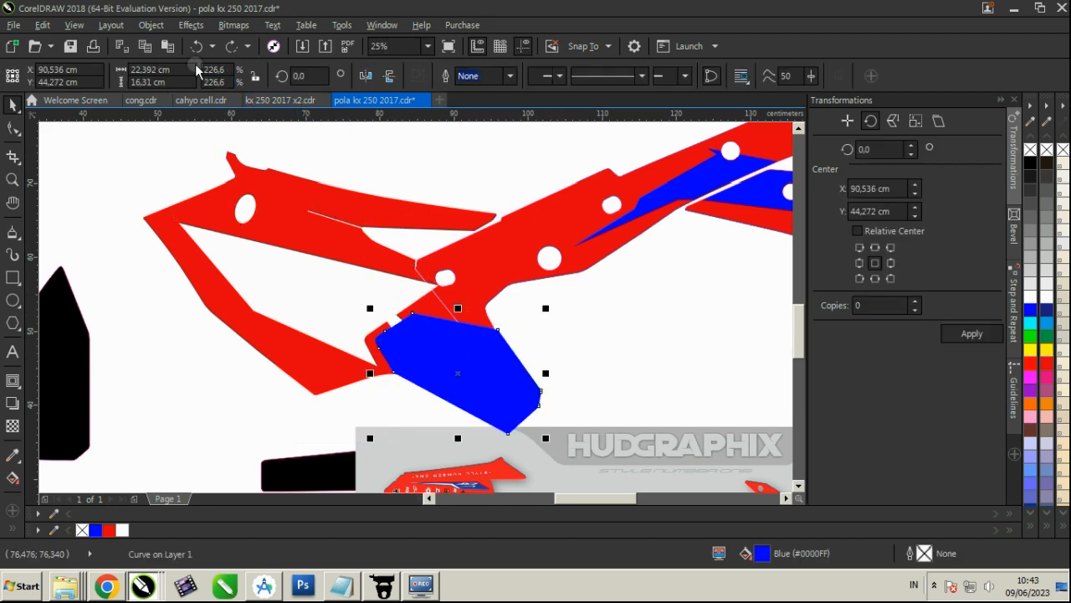
pyautogui.click(476, 356)
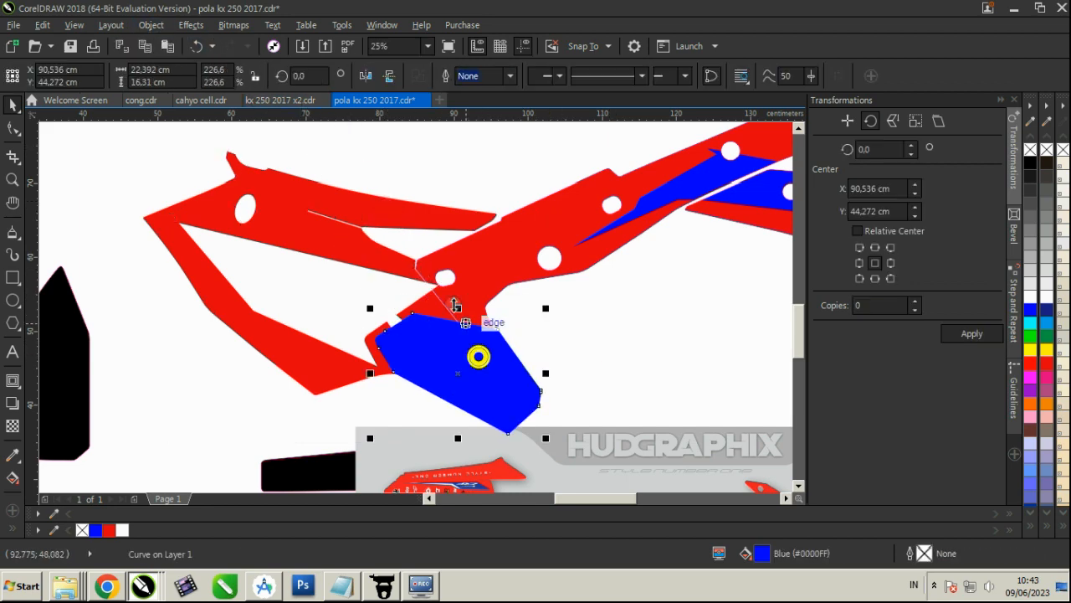
pyautogui.click(153, 24)
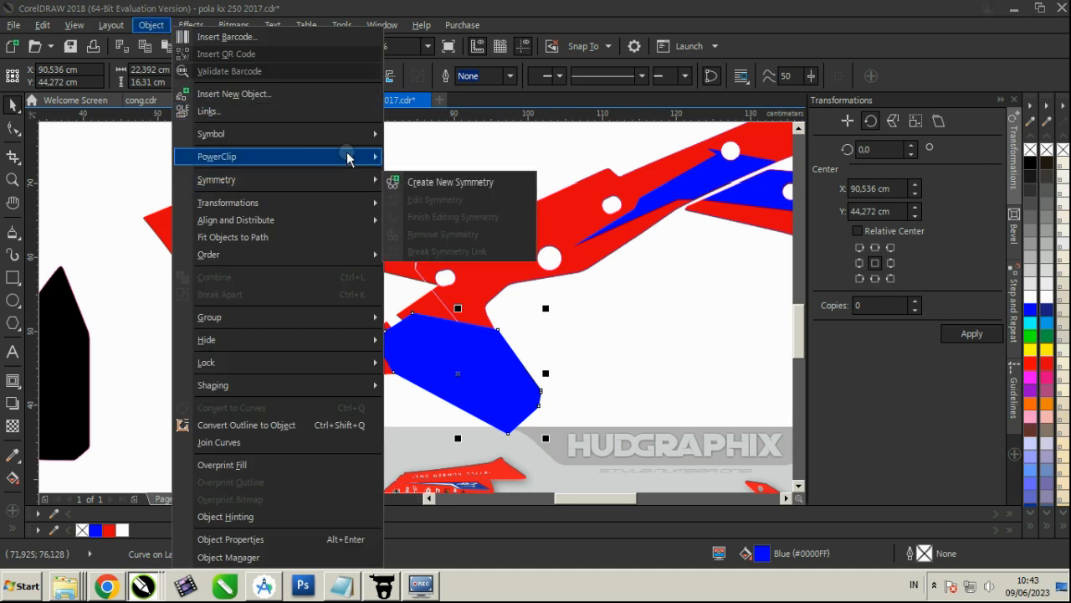
pyautogui.click(428, 157)
pyautogui.click(458, 264)
# PowerClip the white number background inside the red side piece
pyautogui.click(326, 275)
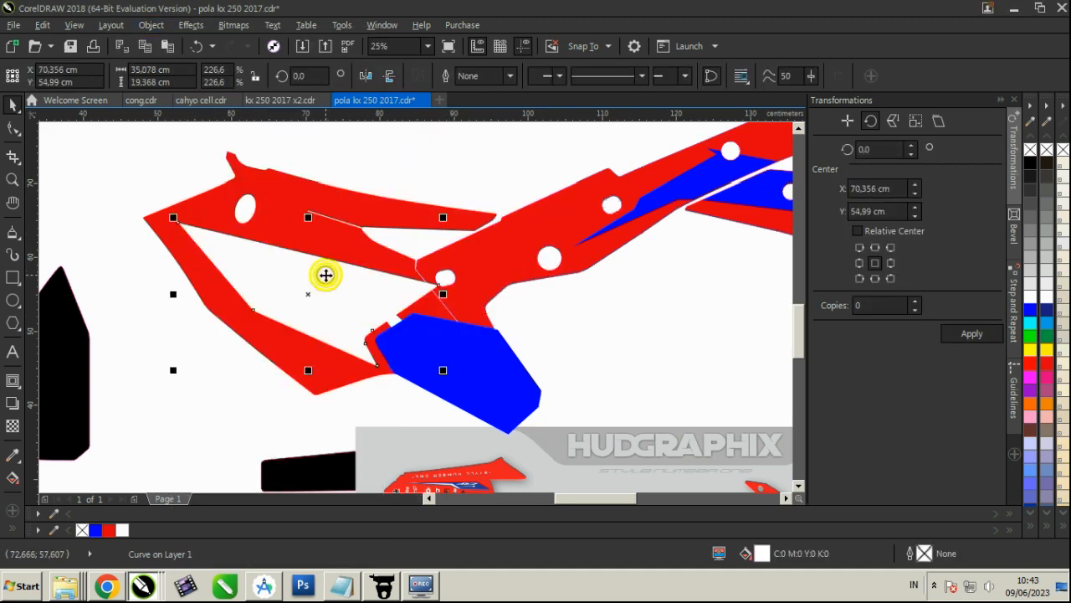
pyautogui.click(151, 24)
pyautogui.moveTo(262, 164)
pyautogui.click(442, 159)
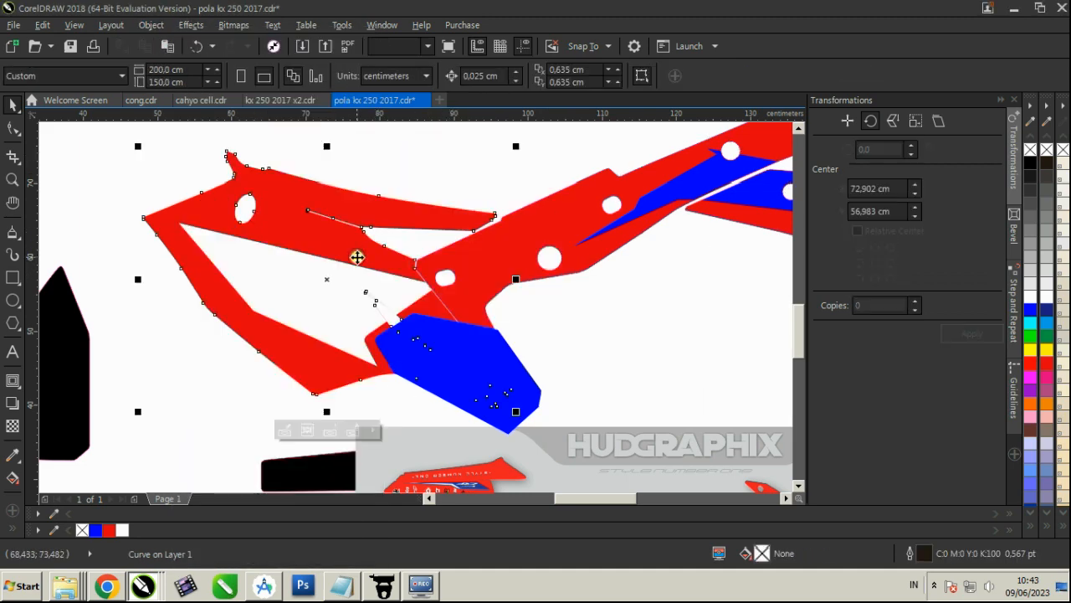
pyautogui.click(354, 256)
# Deselect everything and save the drawing
pyautogui.scroll(-2, 586, 326)
pyautogui.click(608, 335)
pyautogui.scroll(-1, 511, 318)
pyautogui.scroll(1, 512, 320)
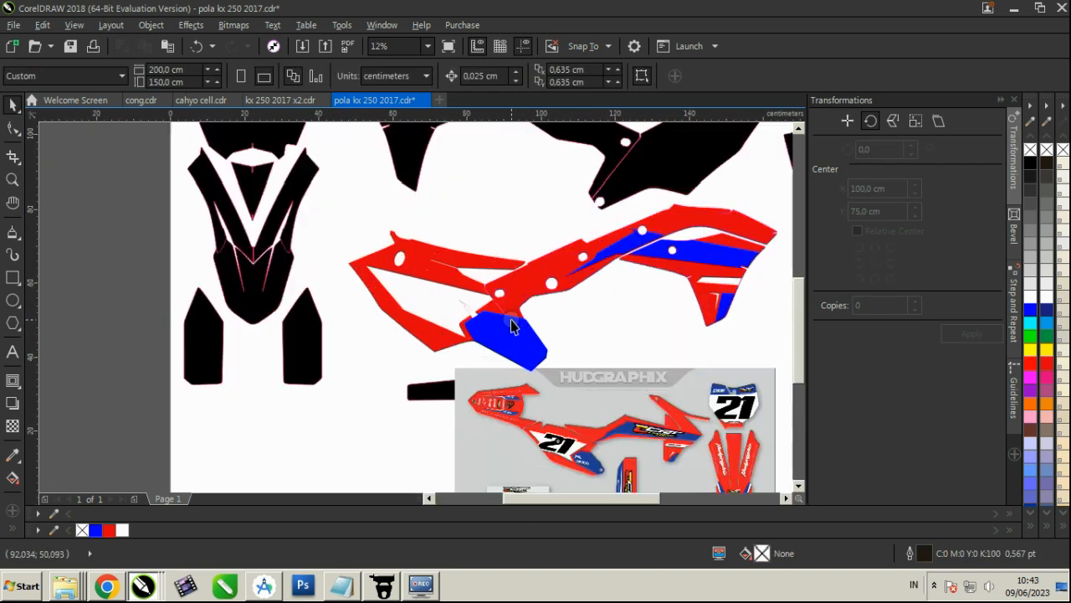
pyautogui.hotkey('ctrl', 's')
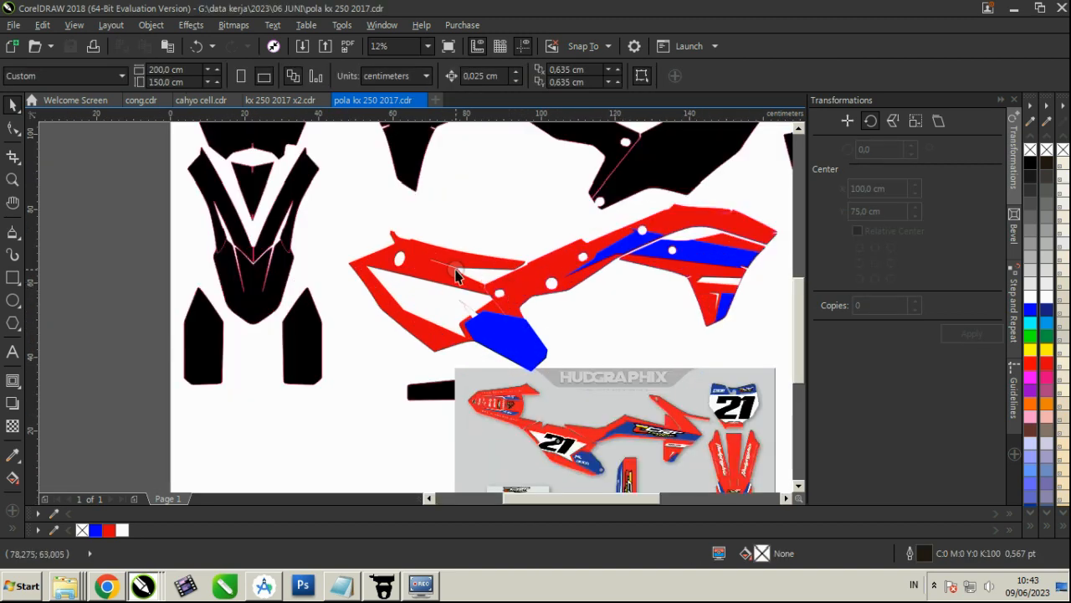
# Move the black front number plate template to the empty page area beside the reference image
pyautogui.scroll(-2, 457, 276)
pyautogui.scroll(3, 469, 343)
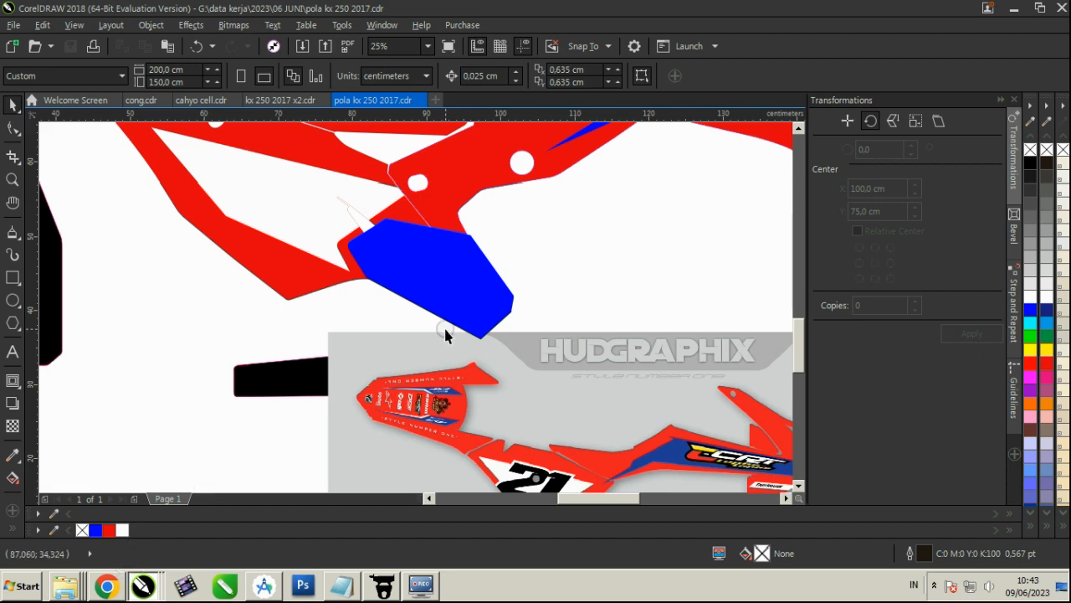
pyautogui.scroll(-2, 445, 335)
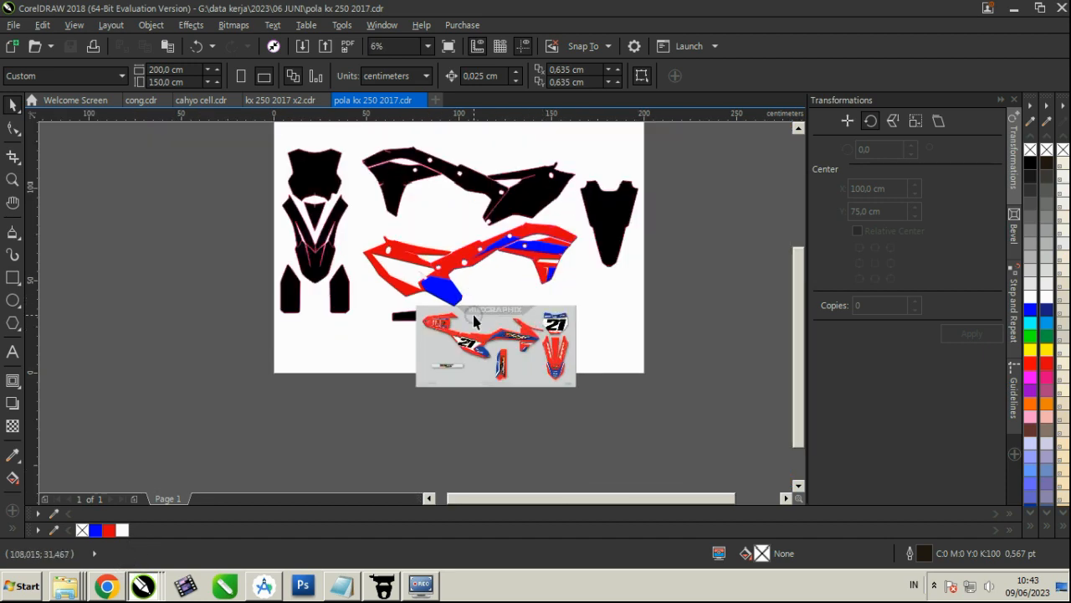
pyautogui.moveTo(326, 170); pyautogui.dragTo(599, 301)
pyautogui.scroll(2, 620, 313)
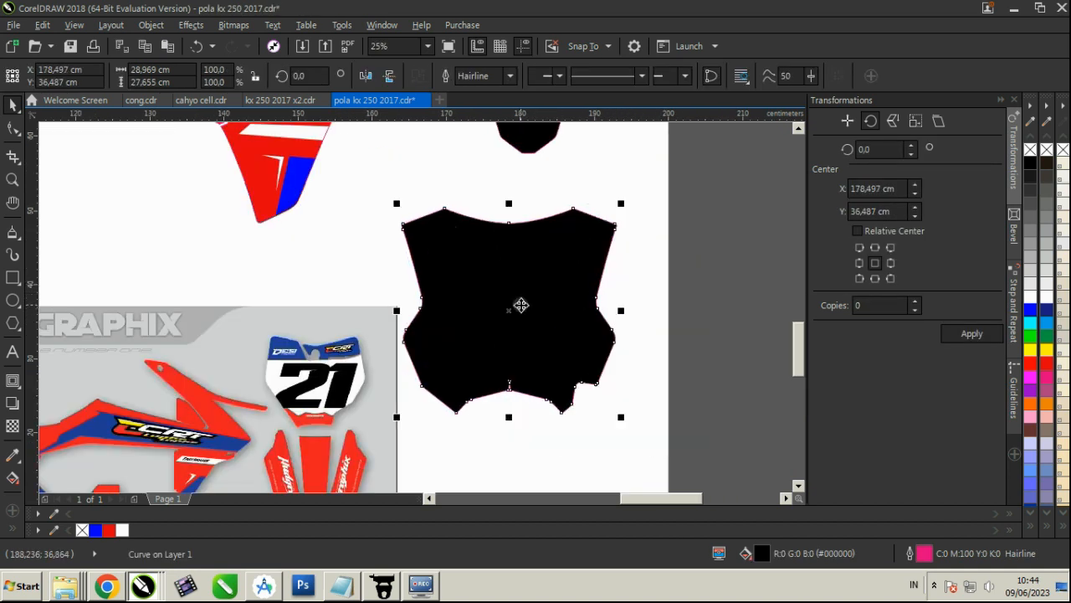
# Draw a rectangle about 41.3 by 6.7 cm across the upper end of the front plate, filled blue without an outline
pyautogui.click(13, 277)
pyautogui.moveTo(354, 198)
pyautogui.mouseDown()
pyautogui.moveTo(569, 251)
pyautogui.moveTo(662, 247)
pyautogui.mouseUp()
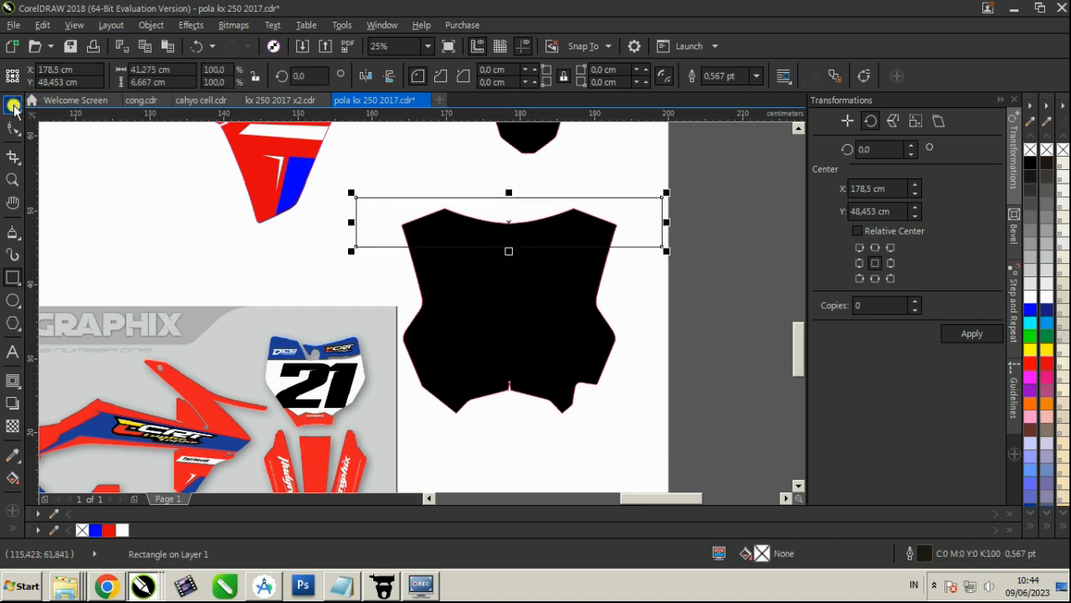
pyautogui.click(13, 104)
pyautogui.click(93, 529)
pyautogui.rightClick(81, 529)
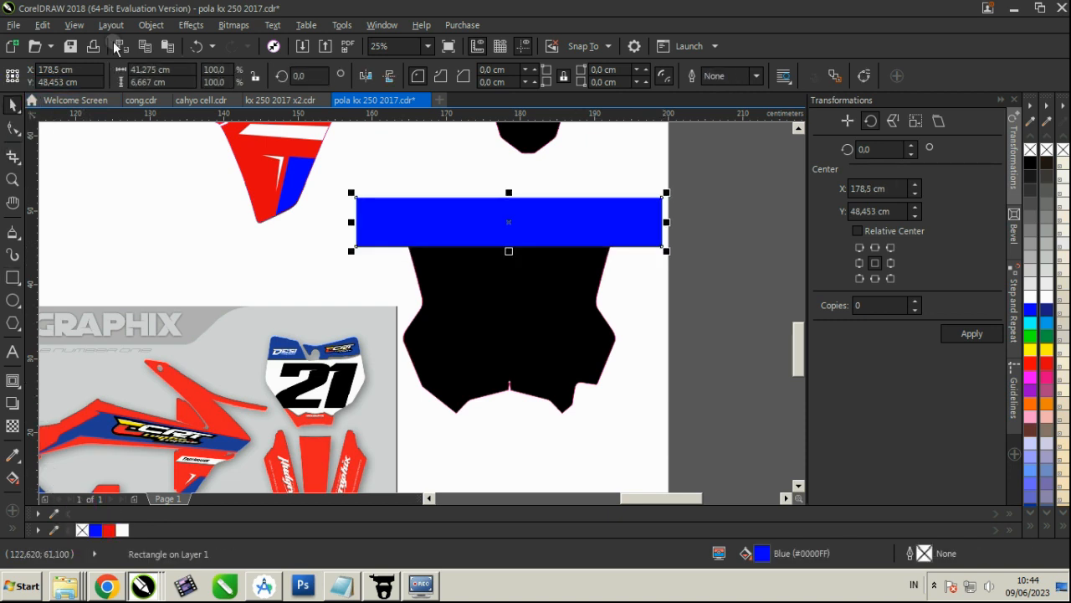
# PowerClip the blue band inside the front number plate and fill the plate dark blue
pyautogui.click(144, 26)
pyautogui.click(470, 154)
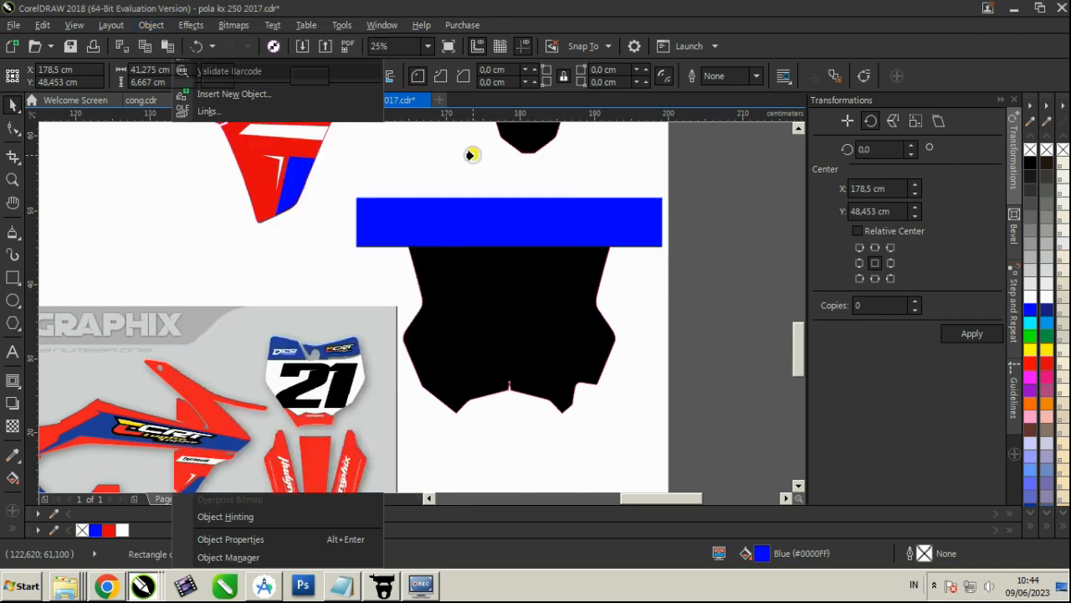
pyautogui.click(473, 274)
pyautogui.click(1047, 309)
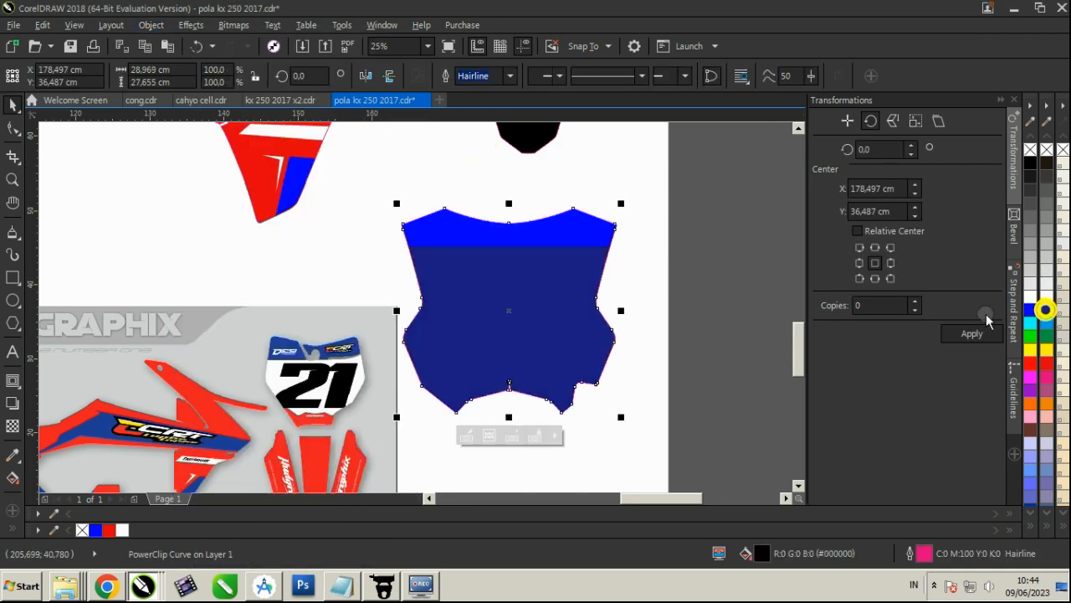
pyautogui.click(643, 339)
# Draw a jagged closed shape about 37.8 by 13.9 cm across the lower end of the front plate, filled red without an outline
pyautogui.click(13, 232)
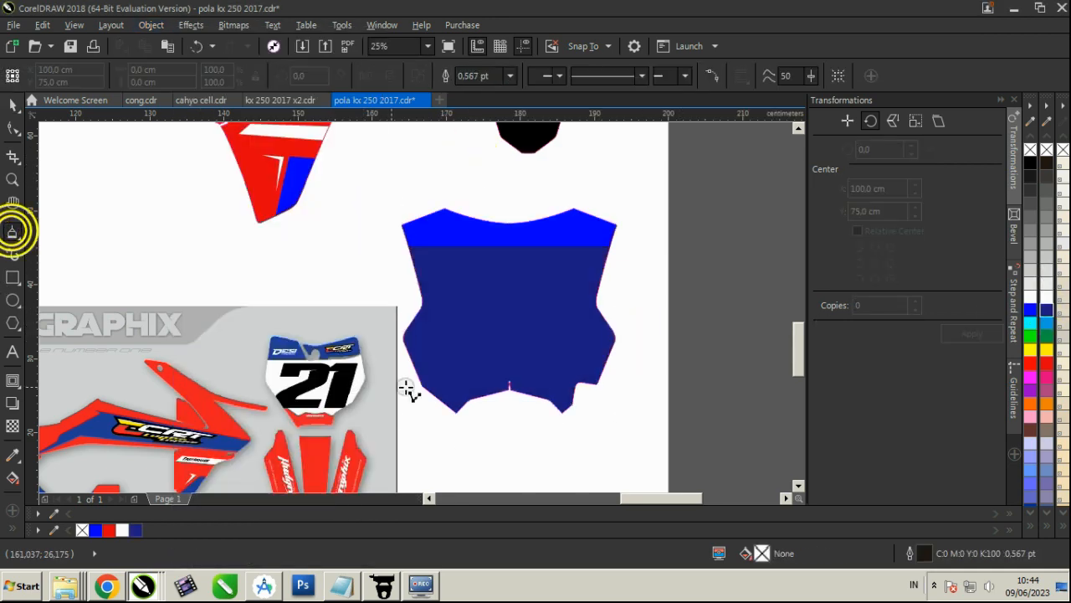
pyautogui.click(573, 390)
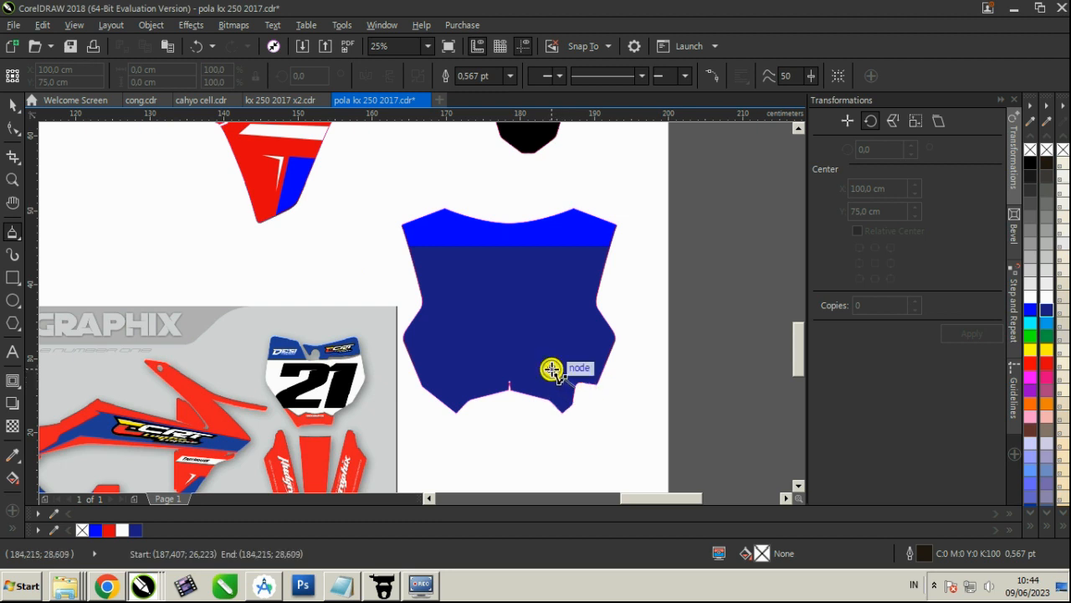
pyautogui.click(515, 369)
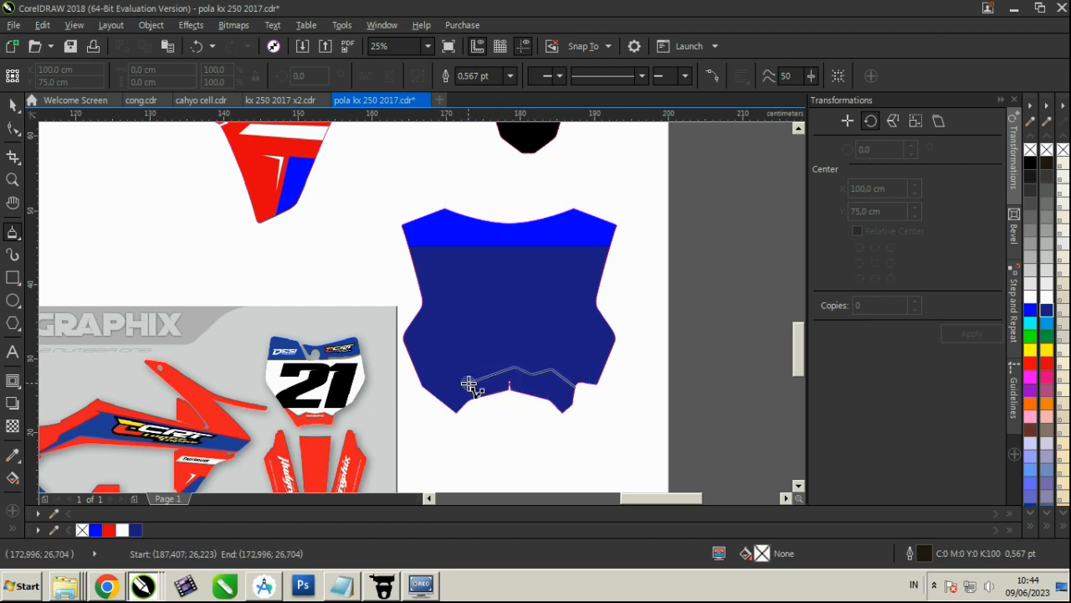
pyautogui.click(469, 383)
pyautogui.click(371, 347)
pyautogui.click(416, 429)
pyautogui.click(646, 439)
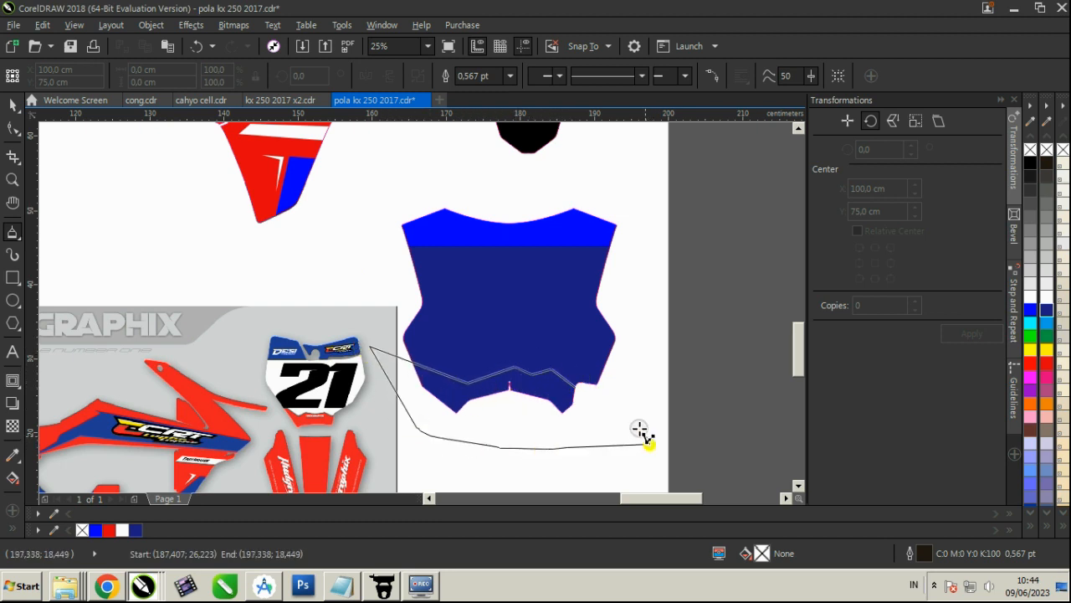
pyautogui.click(578, 388)
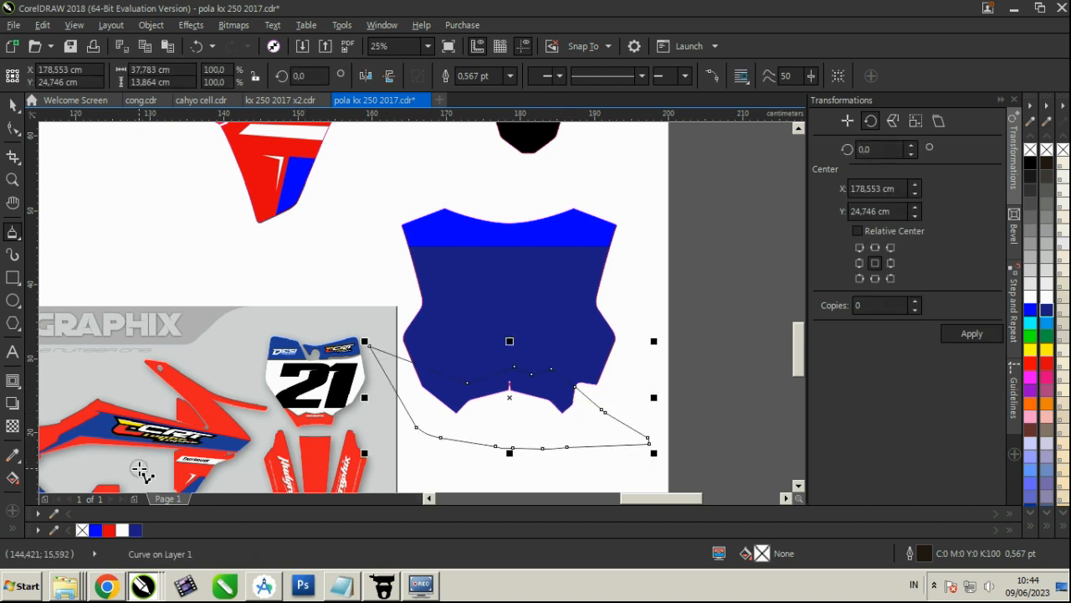
pyautogui.click(109, 530)
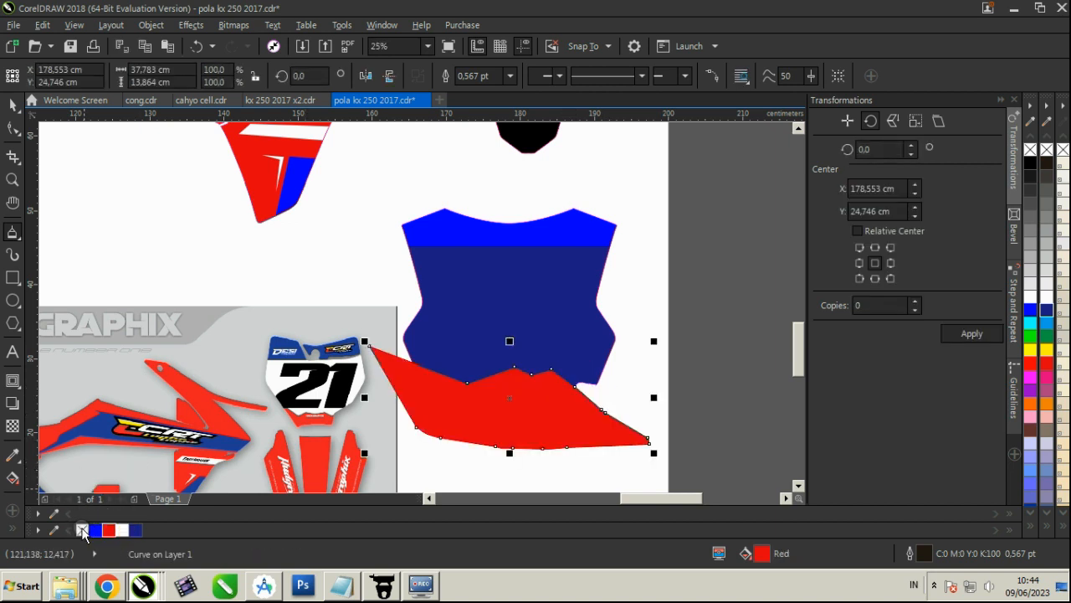
pyautogui.rightClick(82, 530)
# PowerClip the red shape inside the front number plate and fill the plate white
pyautogui.click(13, 103)
pyautogui.click(150, 24)
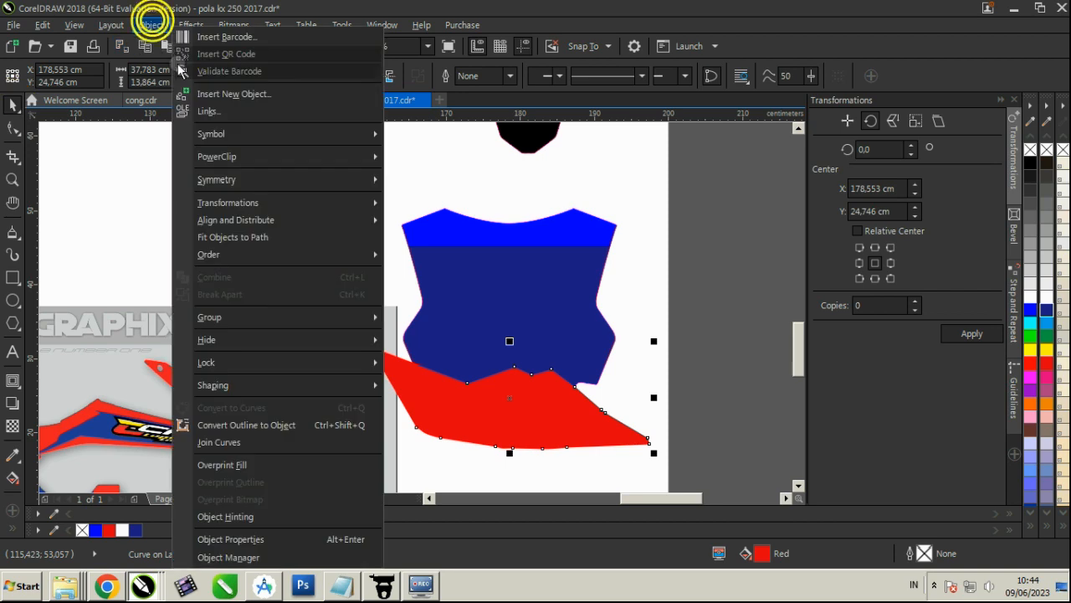
pyautogui.moveTo(292, 156)
pyautogui.click(434, 160)
pyautogui.click(464, 270)
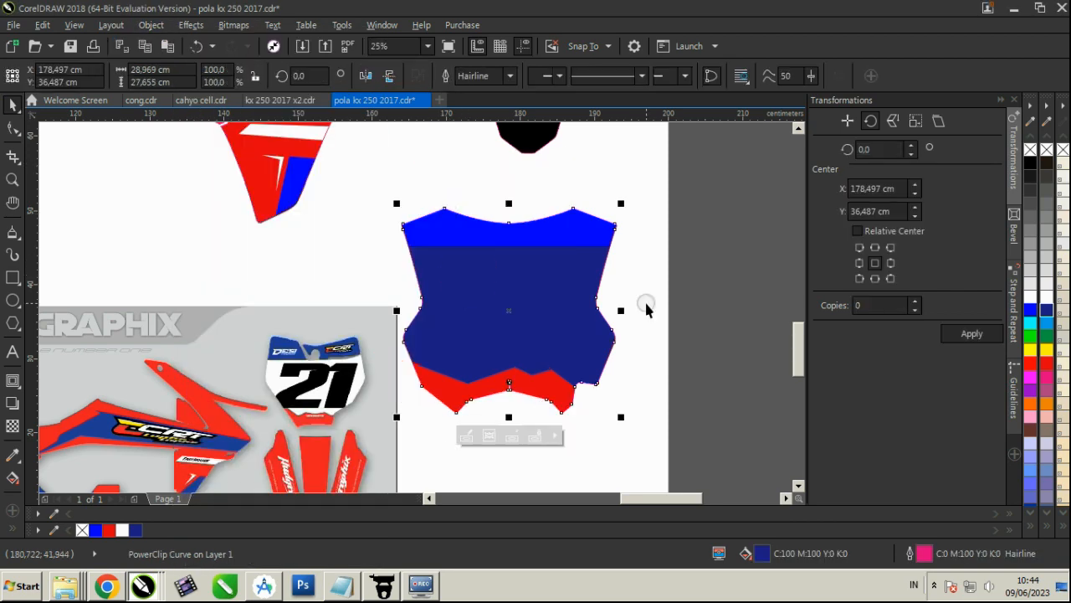
pyautogui.click(1045, 301)
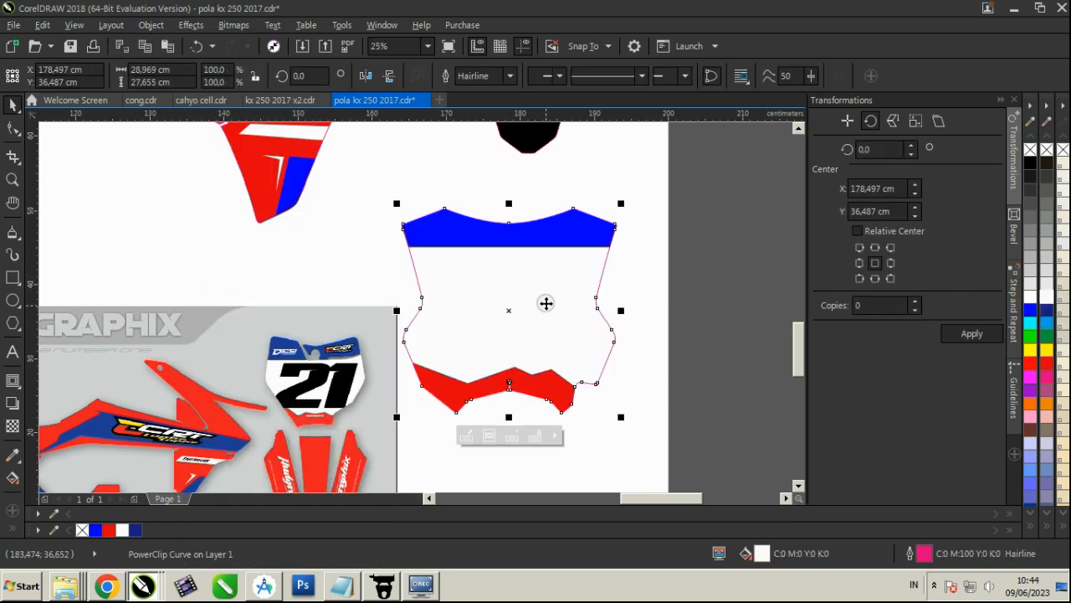
pyautogui.scroll(-2, 546, 303)
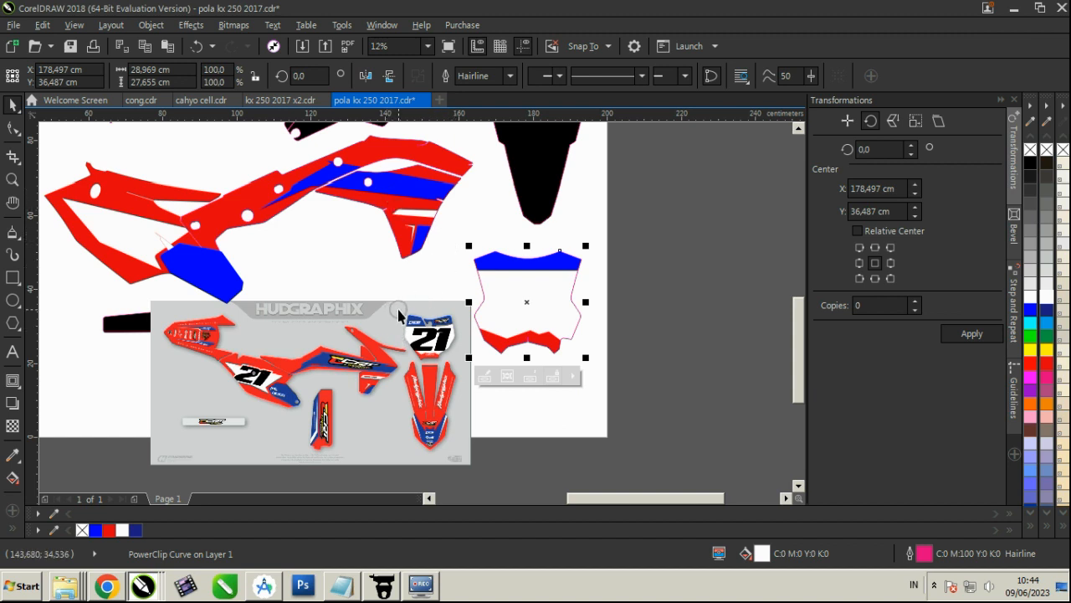
pyautogui.scroll(-1, 398, 314)
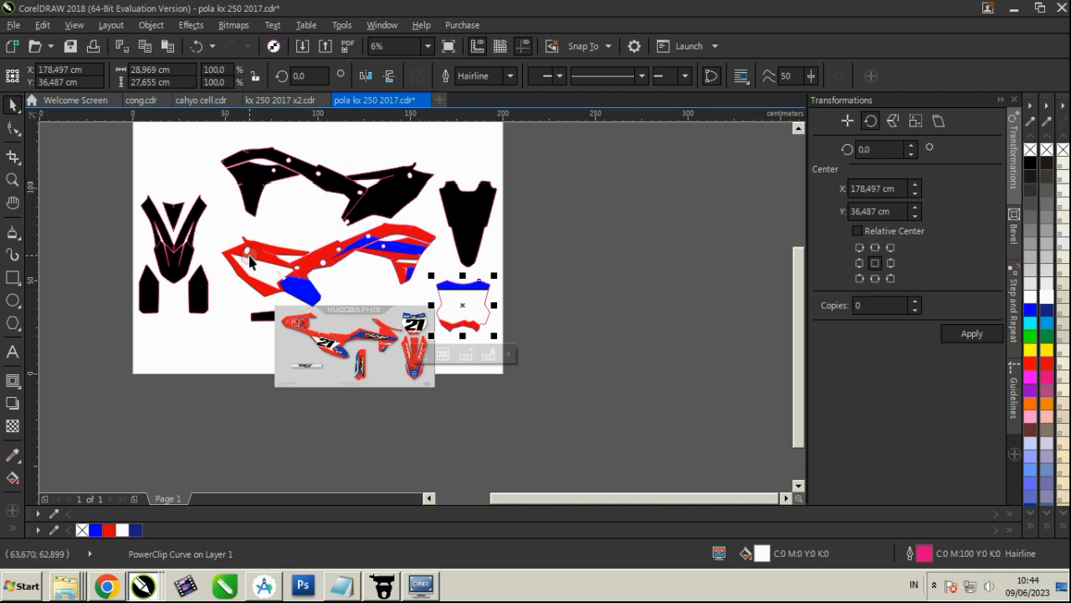
pyautogui.moveTo(130, 176); pyautogui.dragTo(571, 286)
pyautogui.scroll(1, 497, 387)
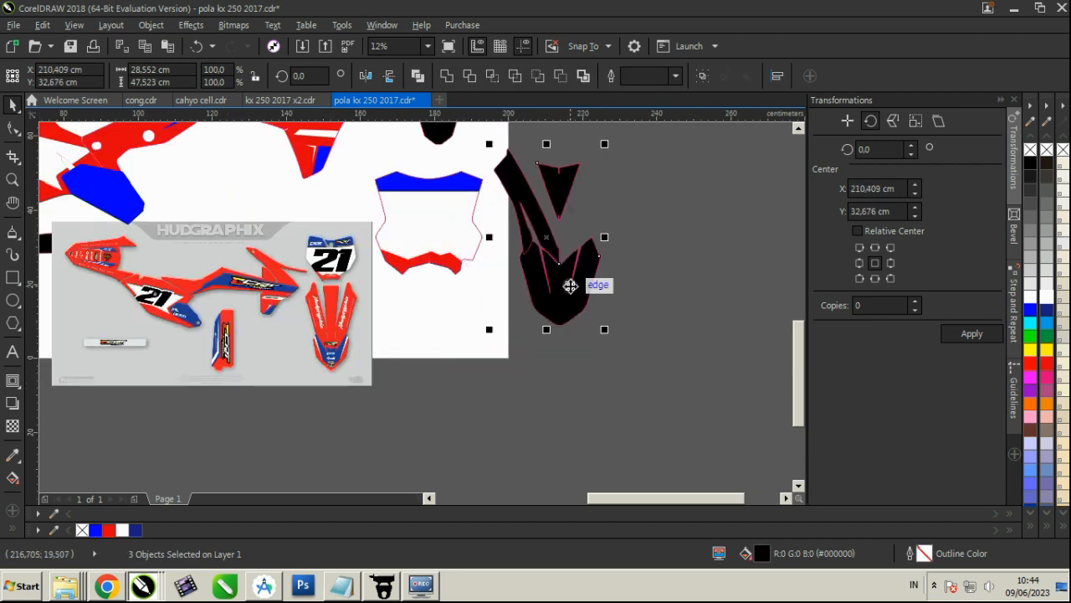
pyautogui.scroll(-1, 542, 358)
pyautogui.hotkey('ctrl', 'z')
# Move all the black front fender template pieces to the area beside the lower corner of the page, next to the front plate
pyautogui.hotkey('ctrl', 'z')
pyautogui.moveTo(115, 137); pyautogui.dragTo(251, 236)
pyautogui.moveTo(194, 256); pyautogui.dragTo(519, 353)
pyautogui.scroll(1, 571, 373)
pyautogui.click(616, 209)
pyautogui.scroll(1, 541, 330)
pyautogui.hotkey('ctrl', 'z')
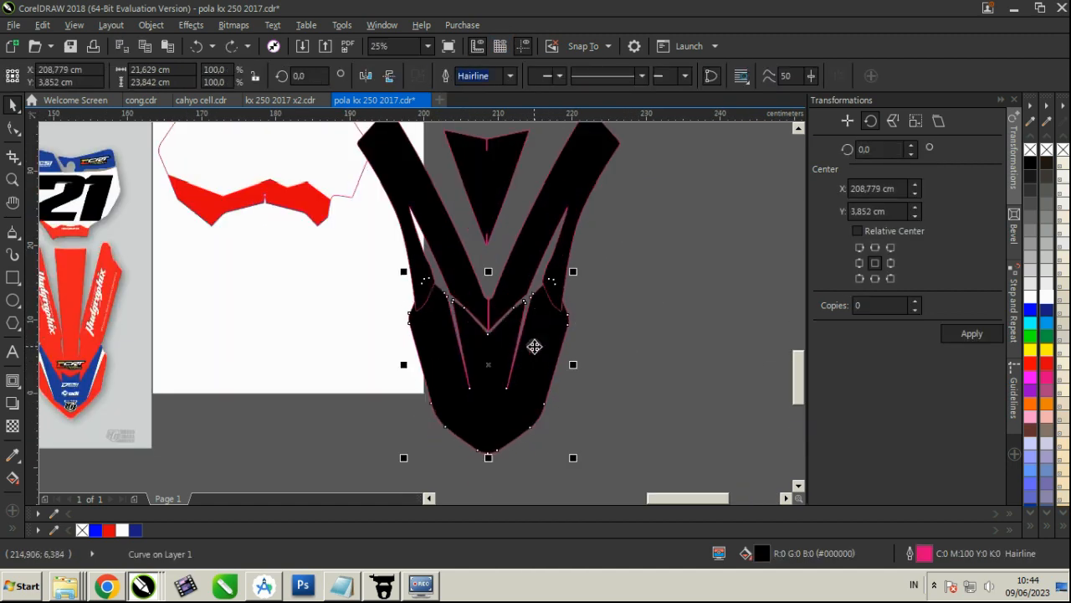
# Trace the blue V-shaped panel on the reference fender's tip as a closed curve about 11.1 by 11.2 cm
pyautogui.scroll(-1, 549, 216)
pyautogui.scroll(2, 548, 225)
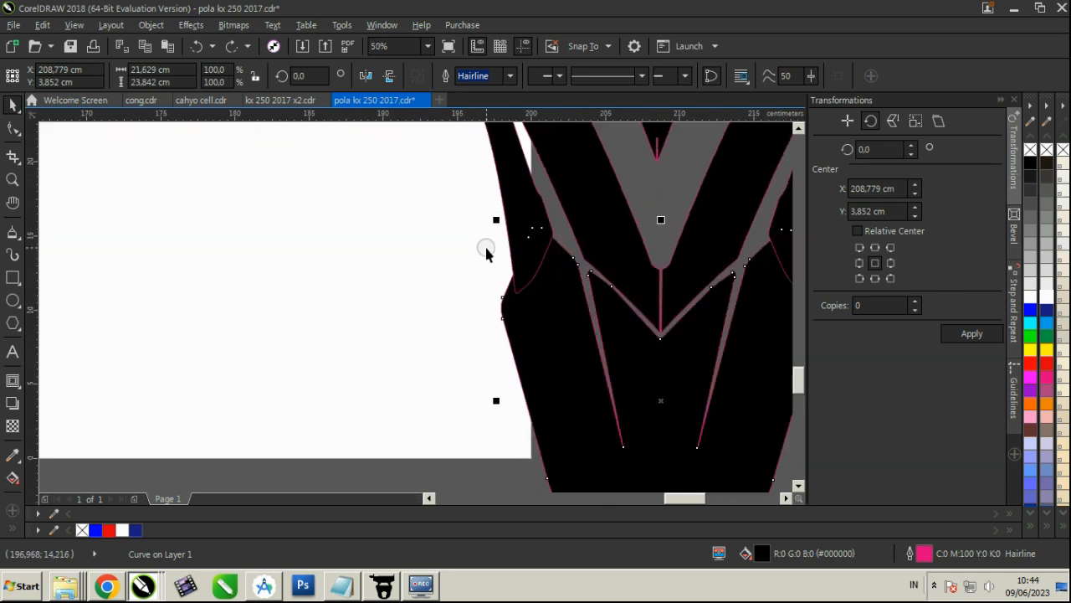
pyautogui.scroll(-2, 486, 253)
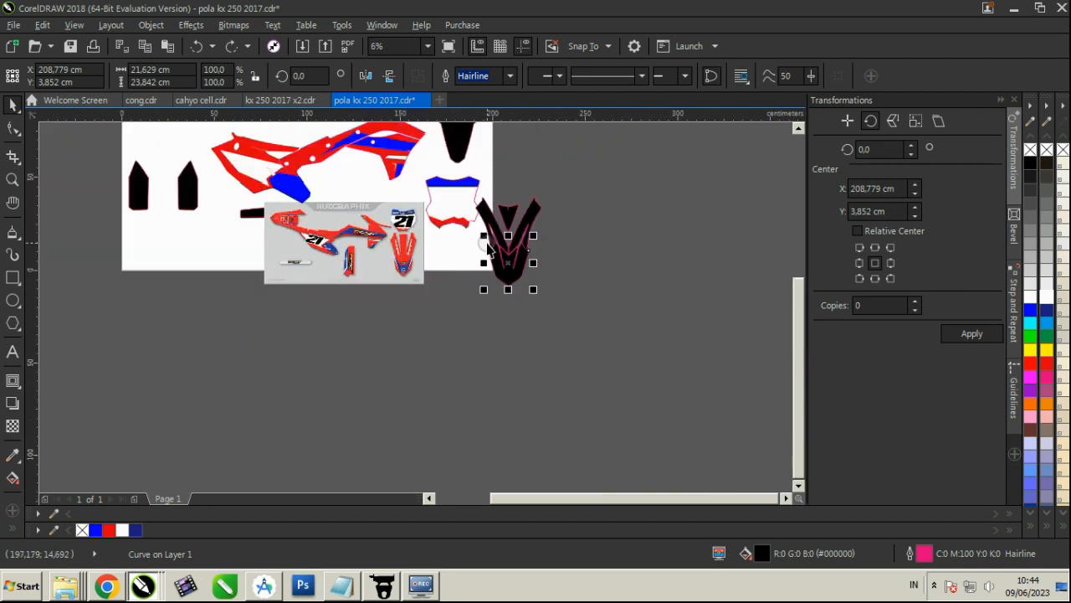
pyautogui.scroll(3, 448, 256)
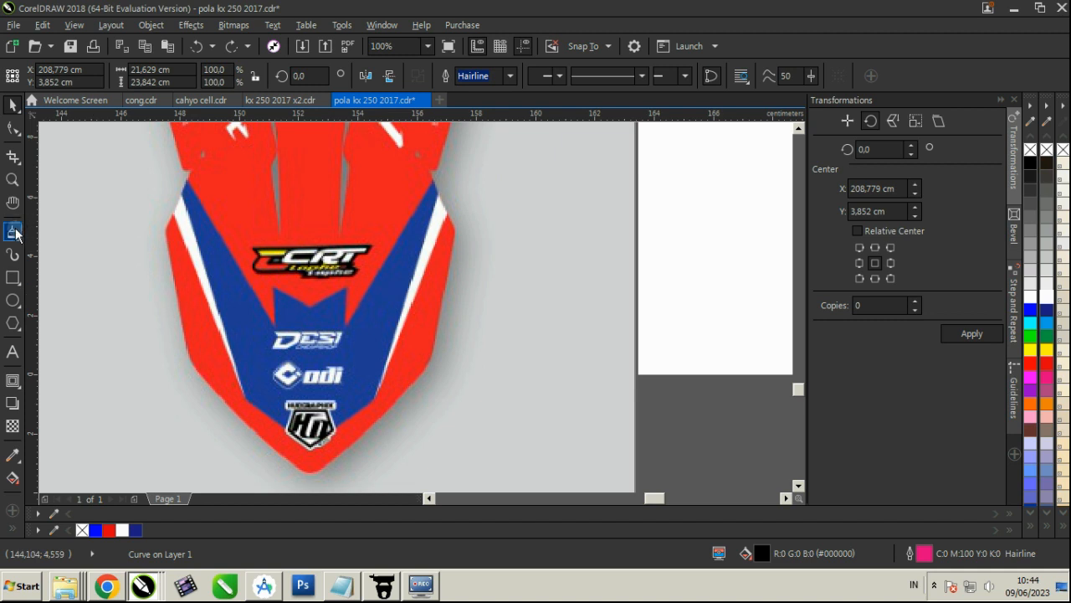
pyautogui.click(14, 233)
pyautogui.click(448, 211)
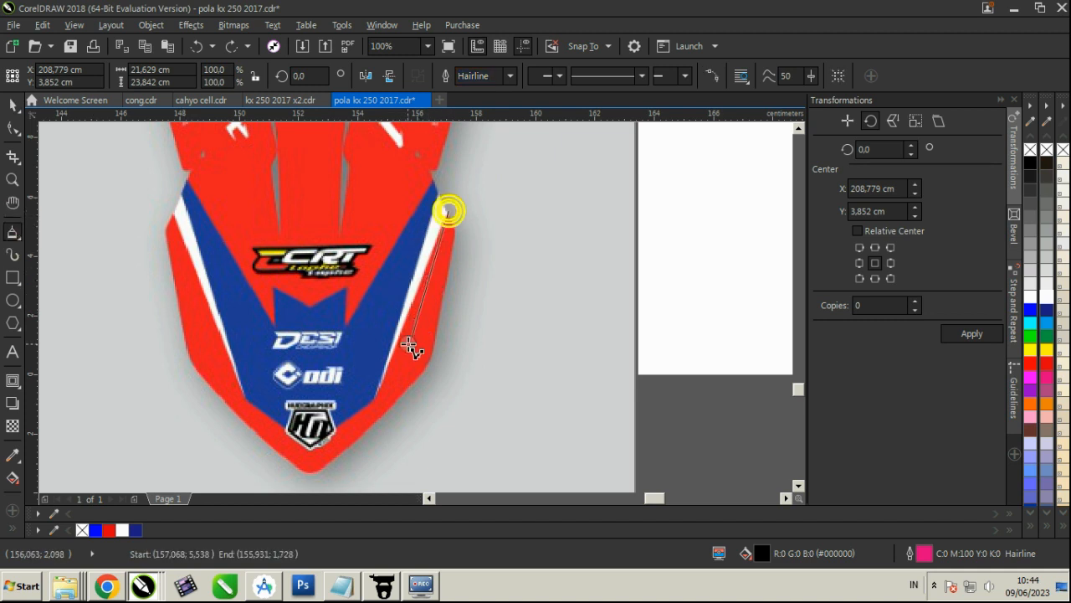
pyautogui.click(376, 394)
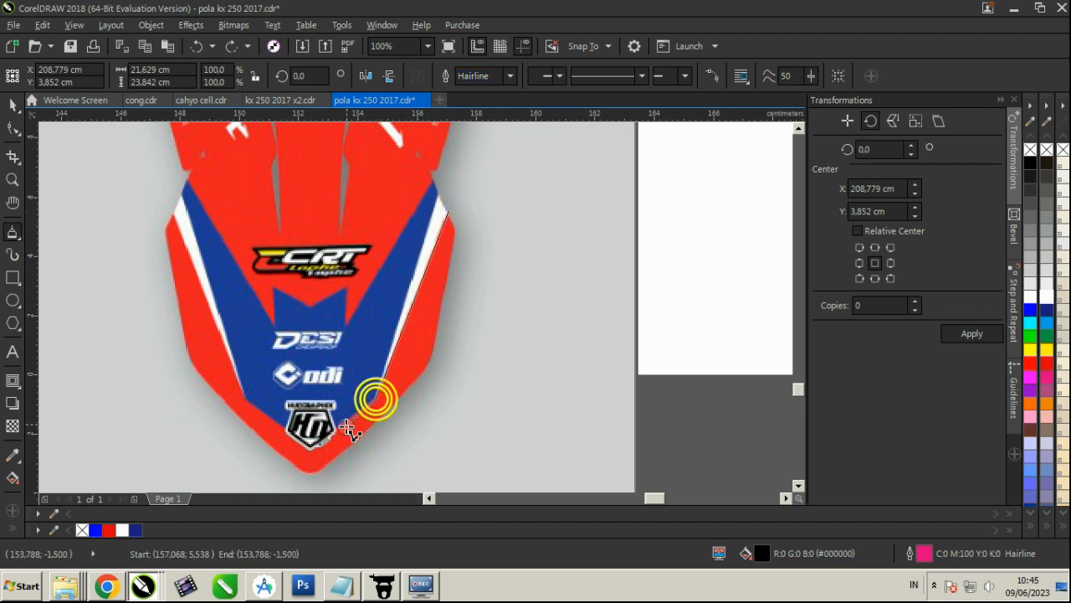
pyautogui.click(243, 400)
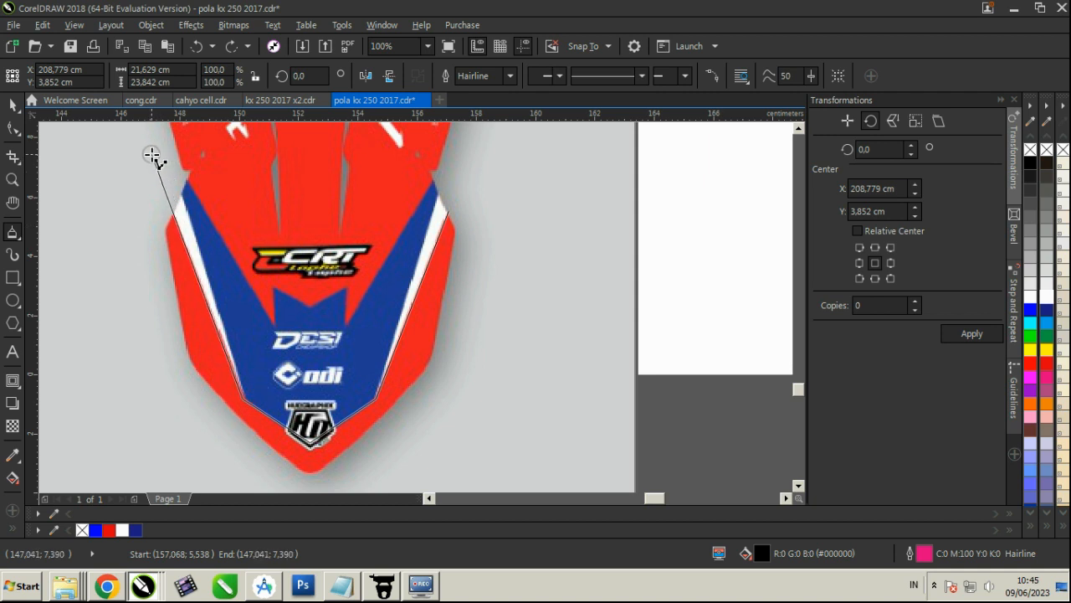
pyautogui.click(145, 133)
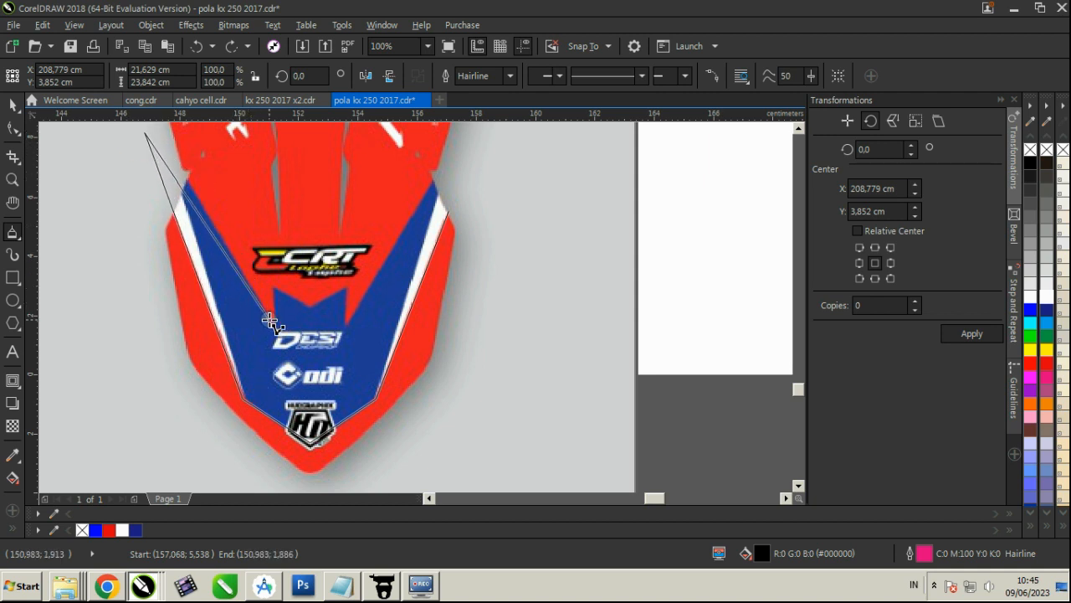
pyautogui.click(272, 289)
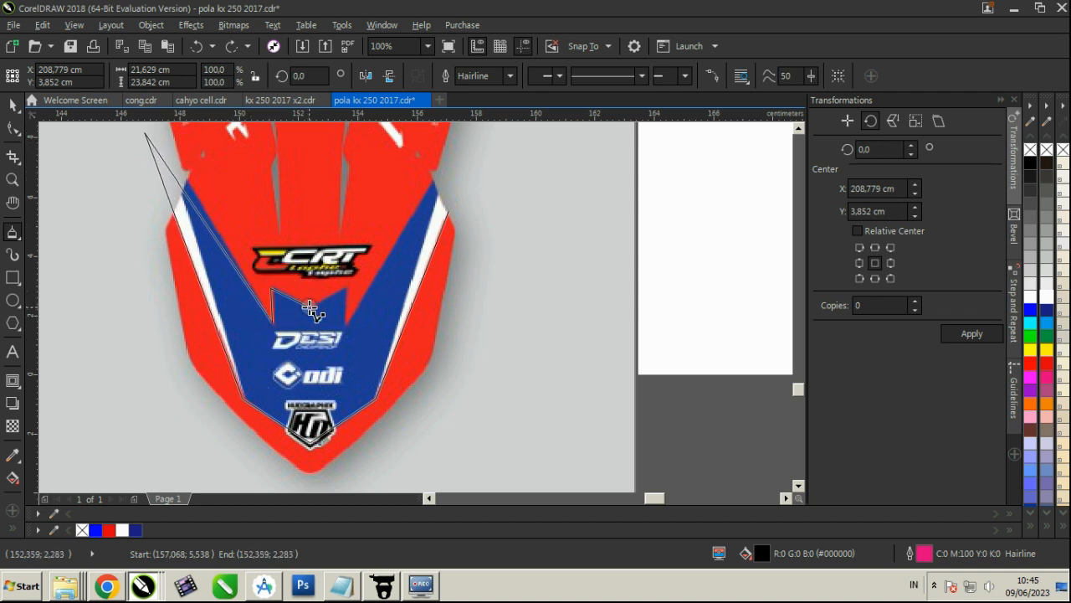
pyautogui.click(348, 291)
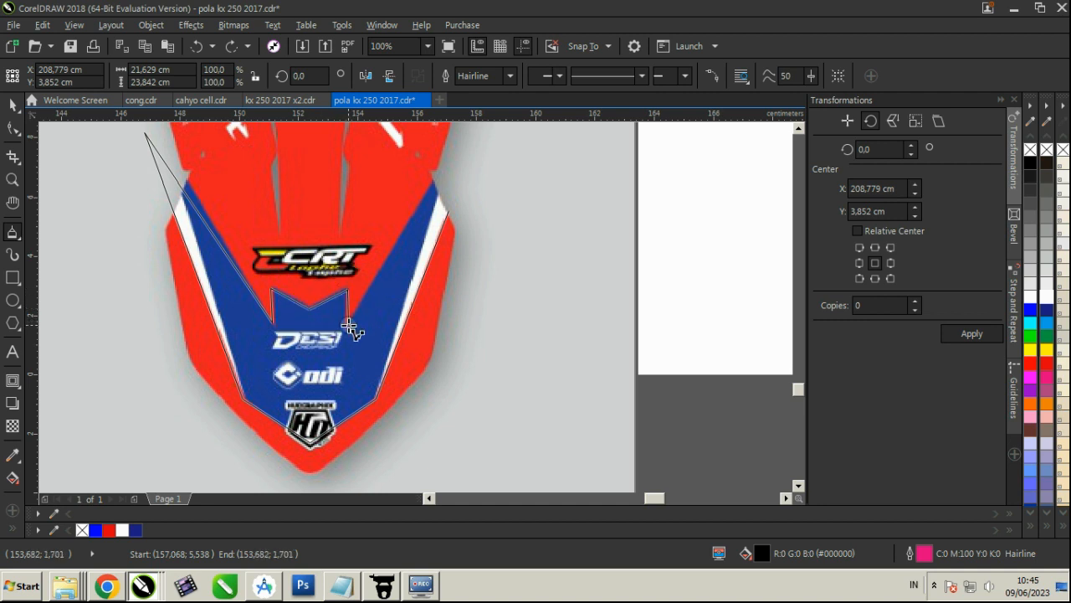
pyautogui.click(345, 327)
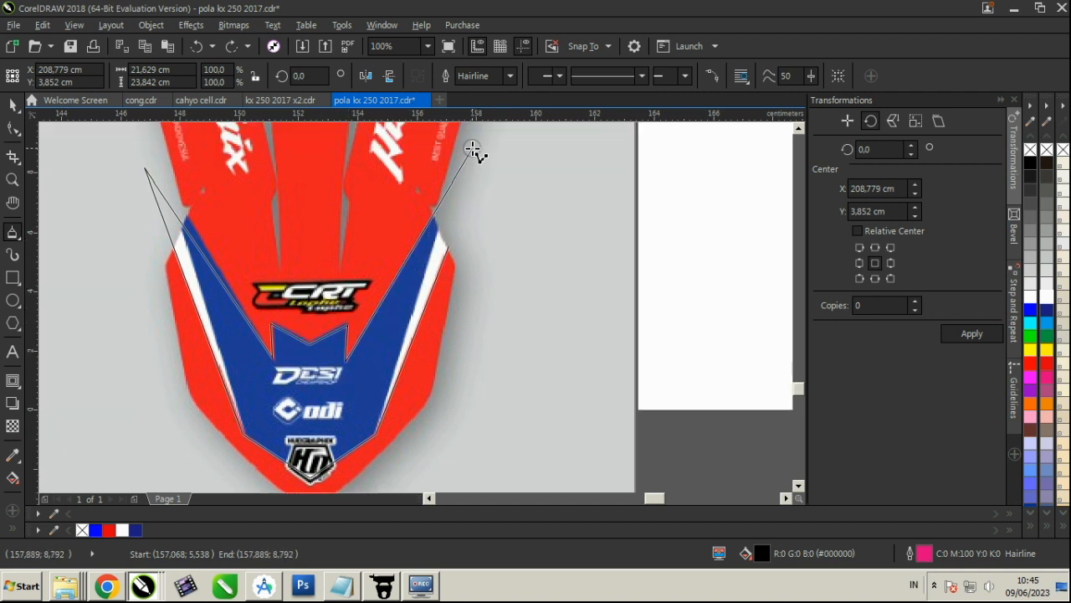
pyautogui.click(473, 148)
pyautogui.click(449, 244)
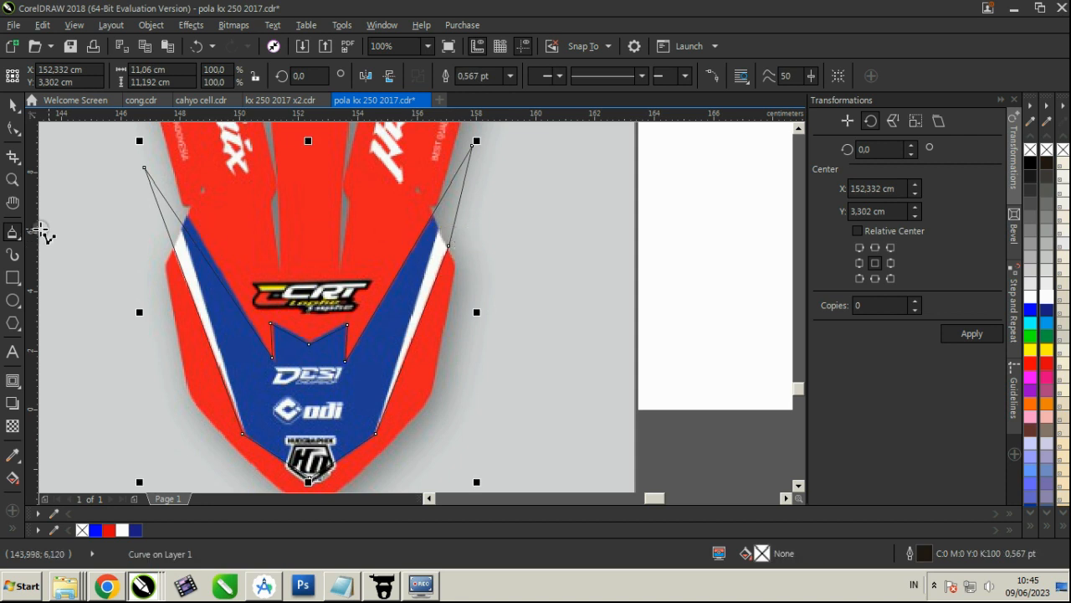
# Trace the left white stripe beside the blue fender panel as a closed curve about 3.3 by 9 cm
pyautogui.click(10, 106)
pyautogui.click(320, 231)
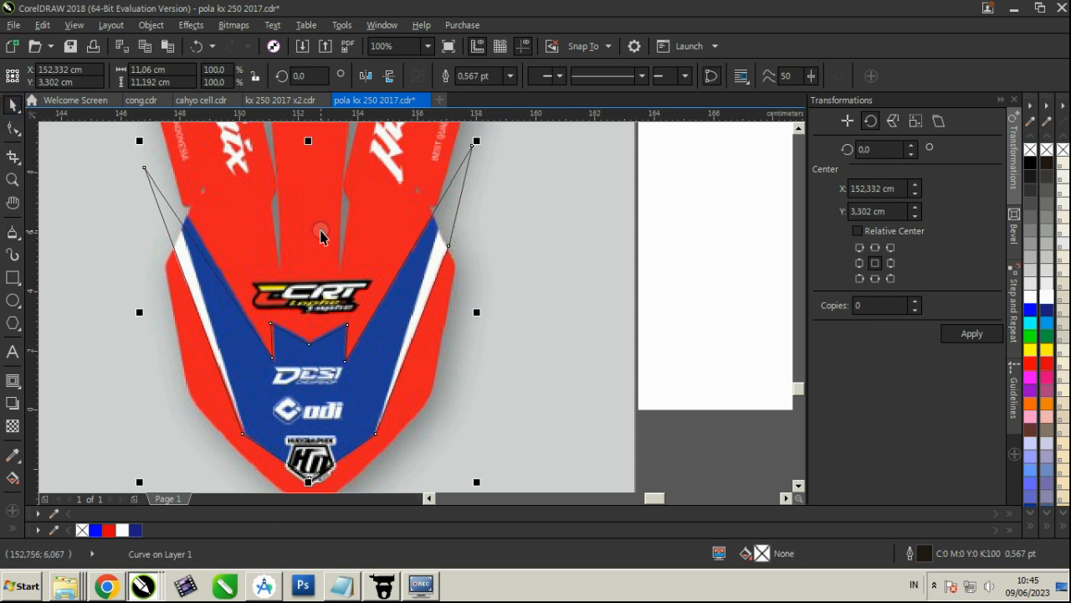
pyautogui.click(14, 233)
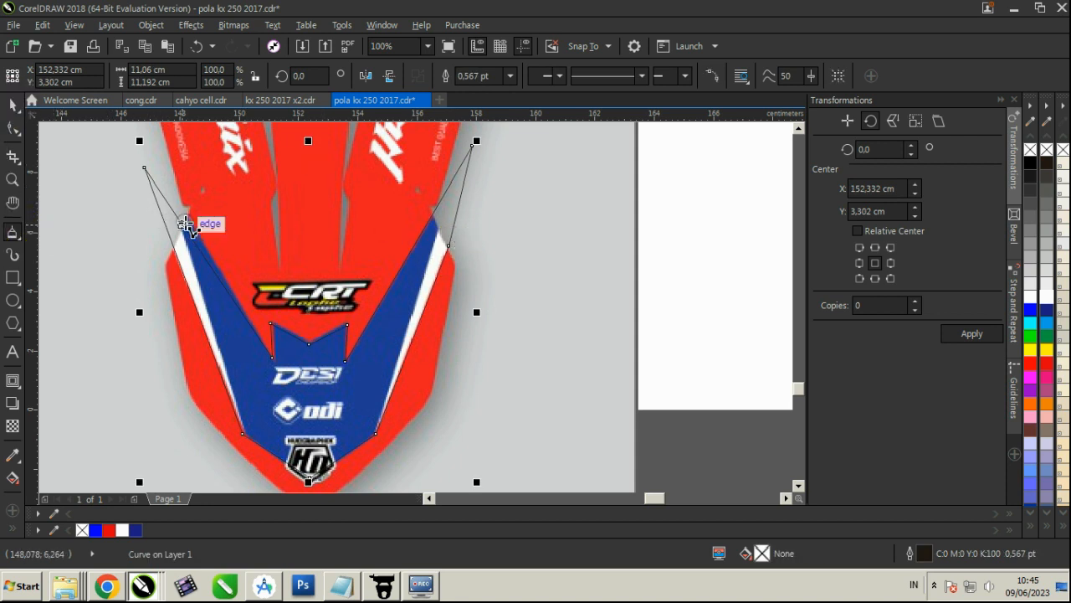
pyautogui.click(186, 224)
pyautogui.click(242, 432)
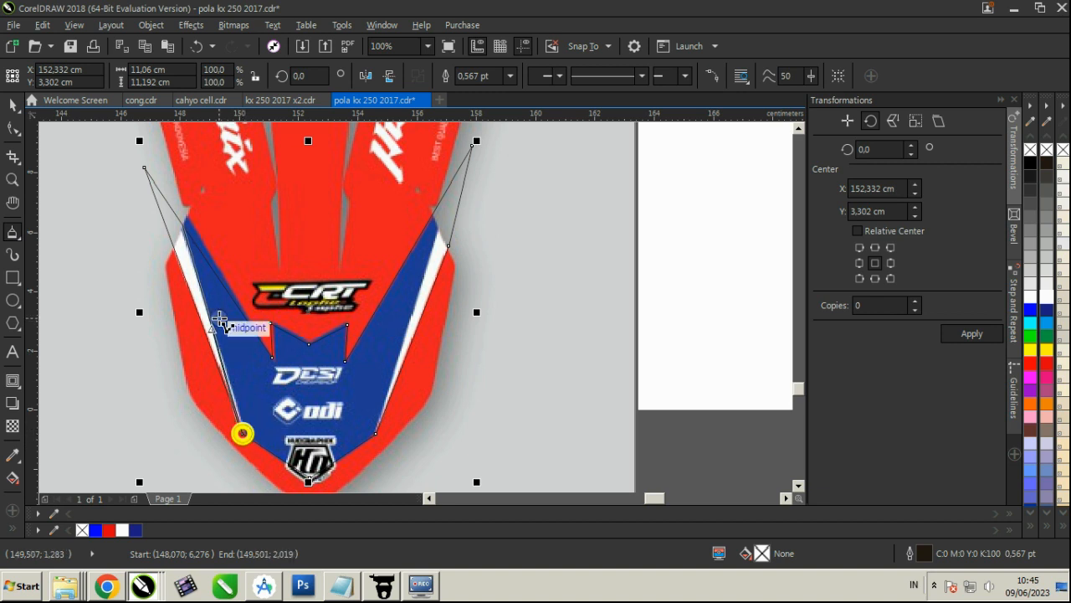
pyautogui.click(180, 224)
# Trace the right white stripe of the fender, about 3.3 by 9.7 cm, and add a node to its inner edge
pyautogui.click(473, 145)
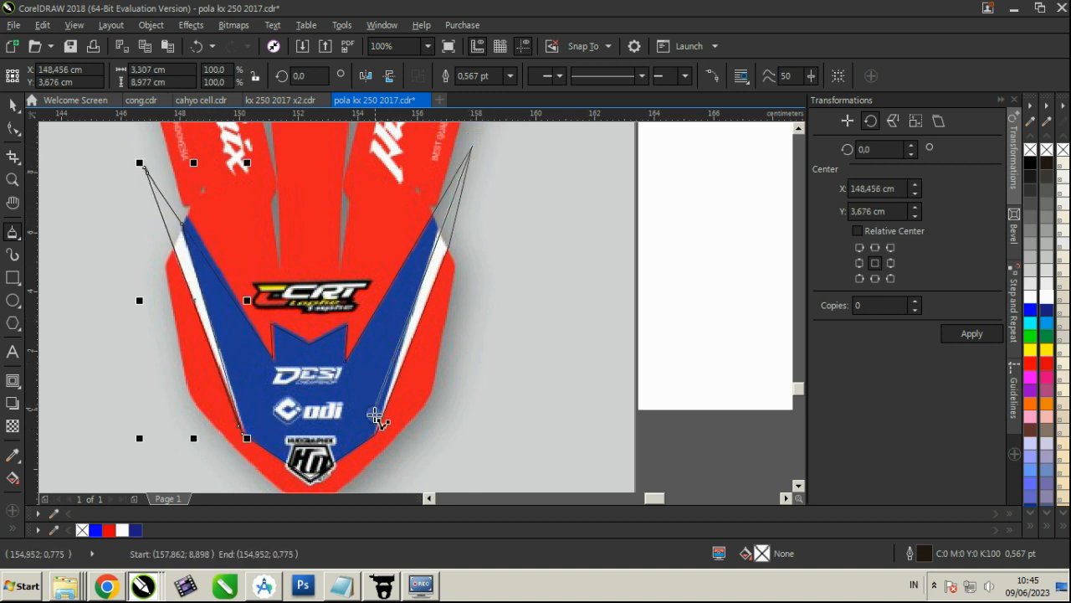
pyautogui.click(376, 434)
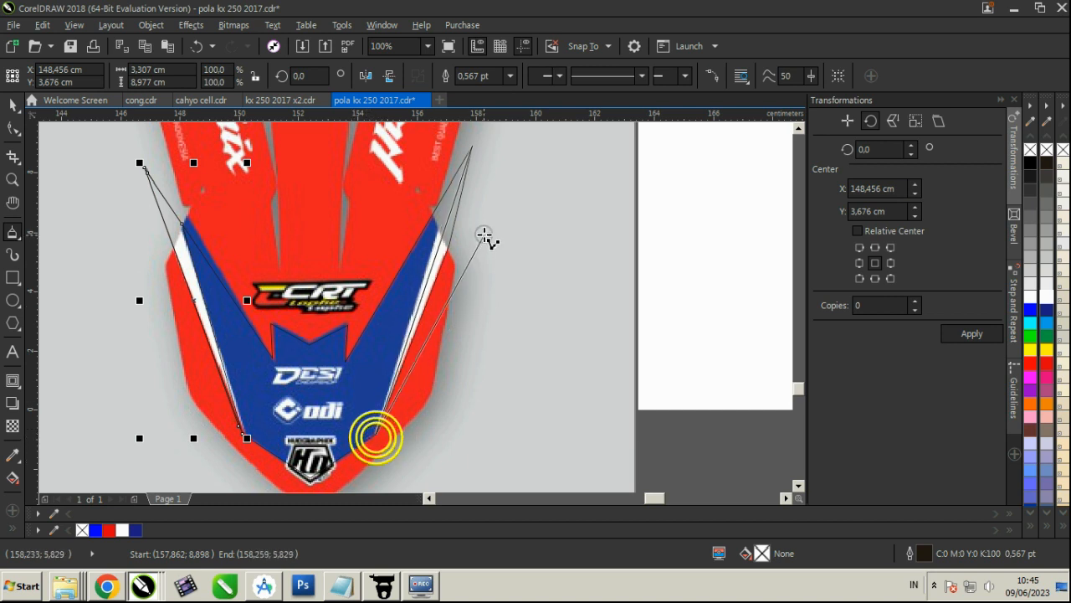
pyautogui.click(449, 244)
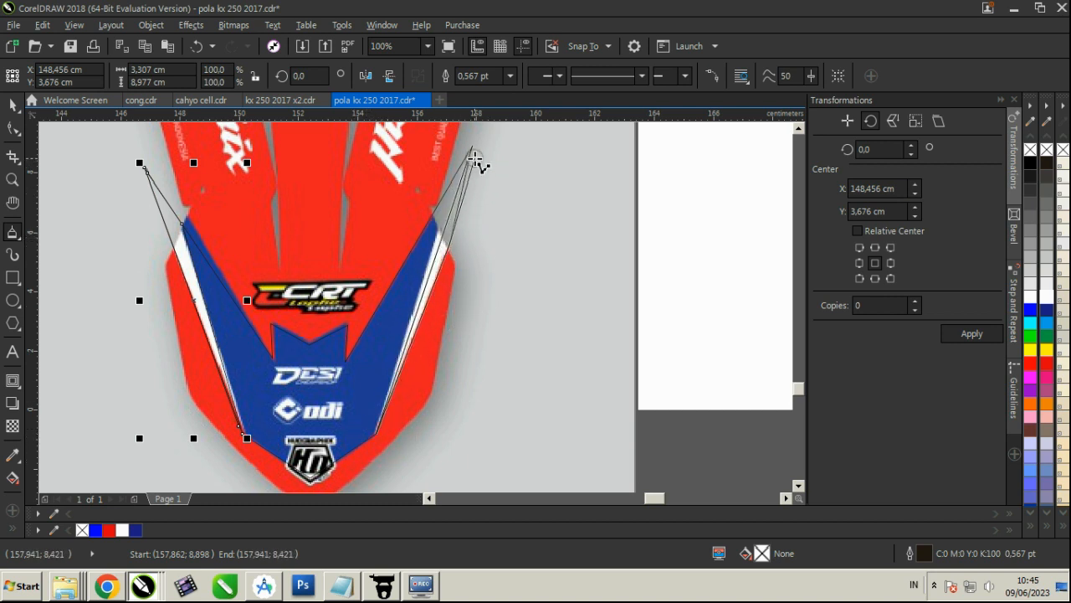
pyautogui.click(474, 144)
pyautogui.click(12, 127)
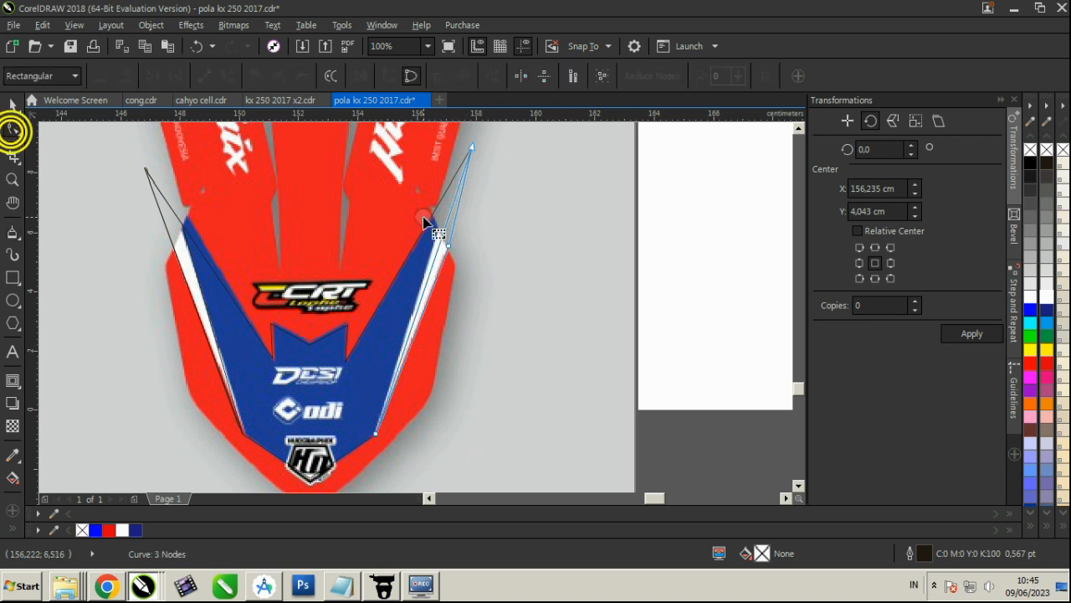
pyautogui.scroll(2, 448, 243)
pyautogui.doubleClick(418, 223)
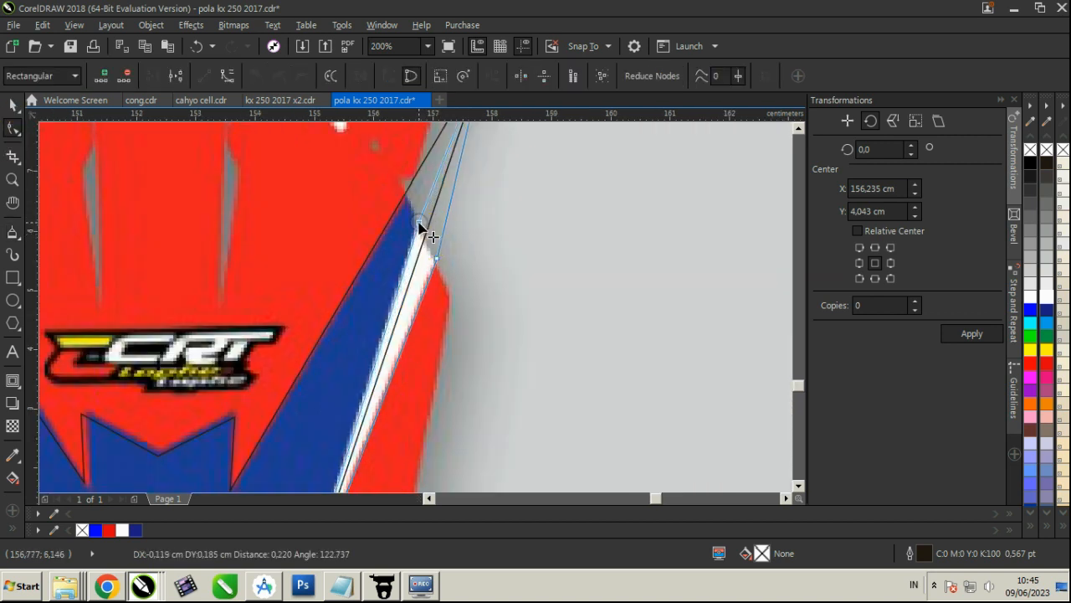
pyautogui.click(14, 105)
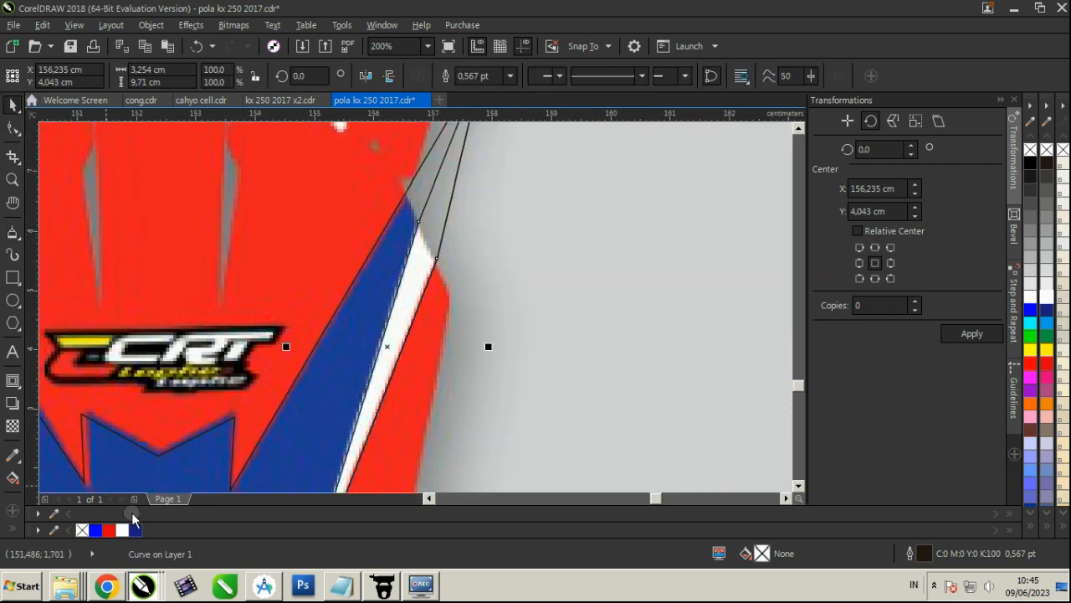
# Fill the V-shaped fender panel white and the two side stripes blue, removing the outline of the stripes
pyautogui.scroll(-2, 686, 318)
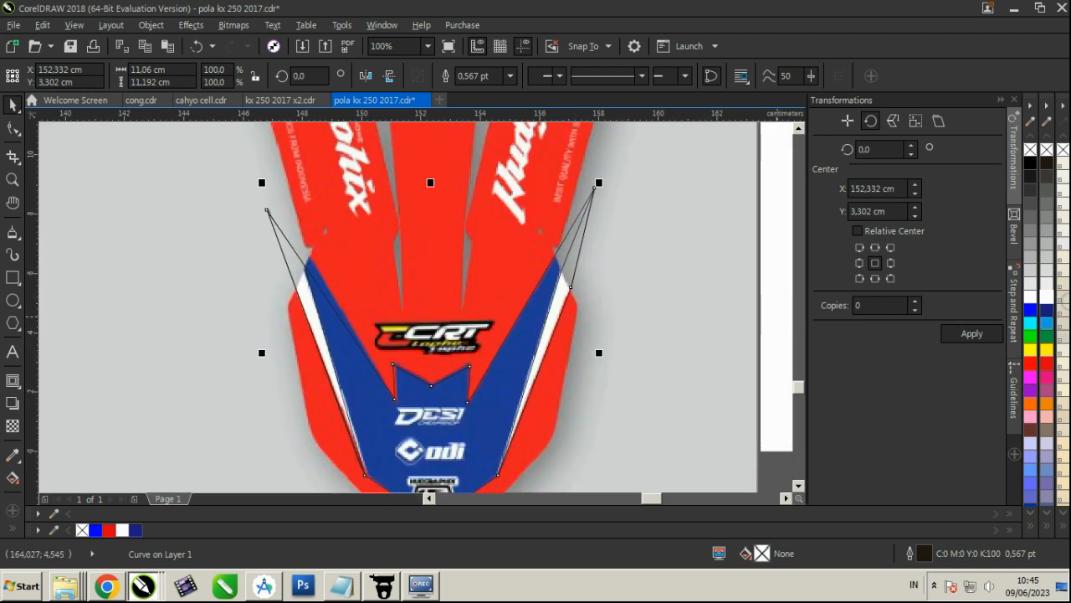
pyautogui.click(1052, 301)
pyautogui.click(560, 284)
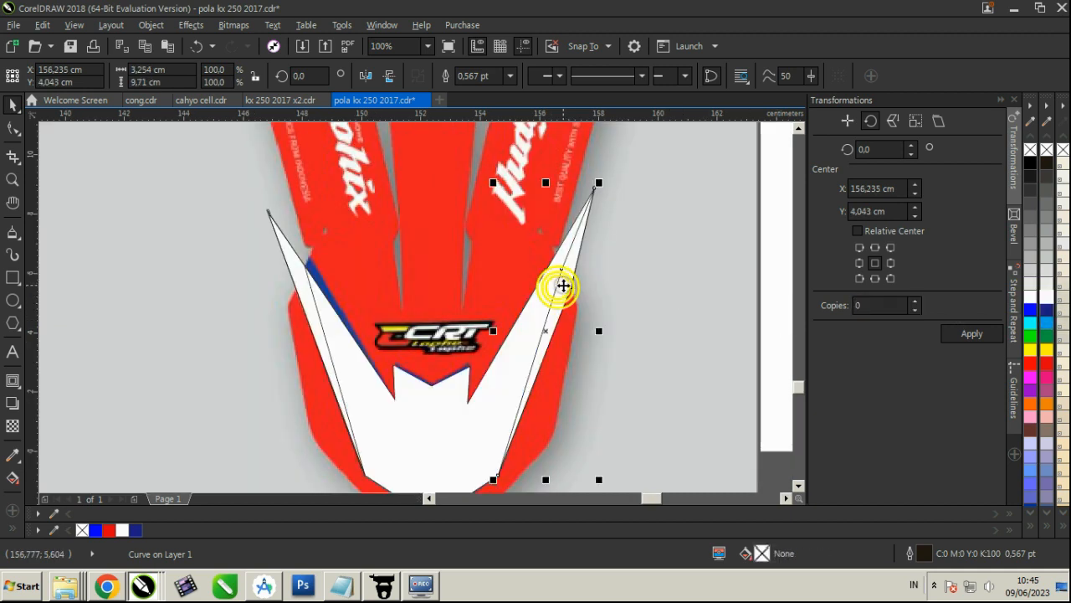
pyautogui.keyDown('shift'); pyautogui.click(289, 273); pyautogui.keyUp('shift')
pyautogui.click(95, 529)
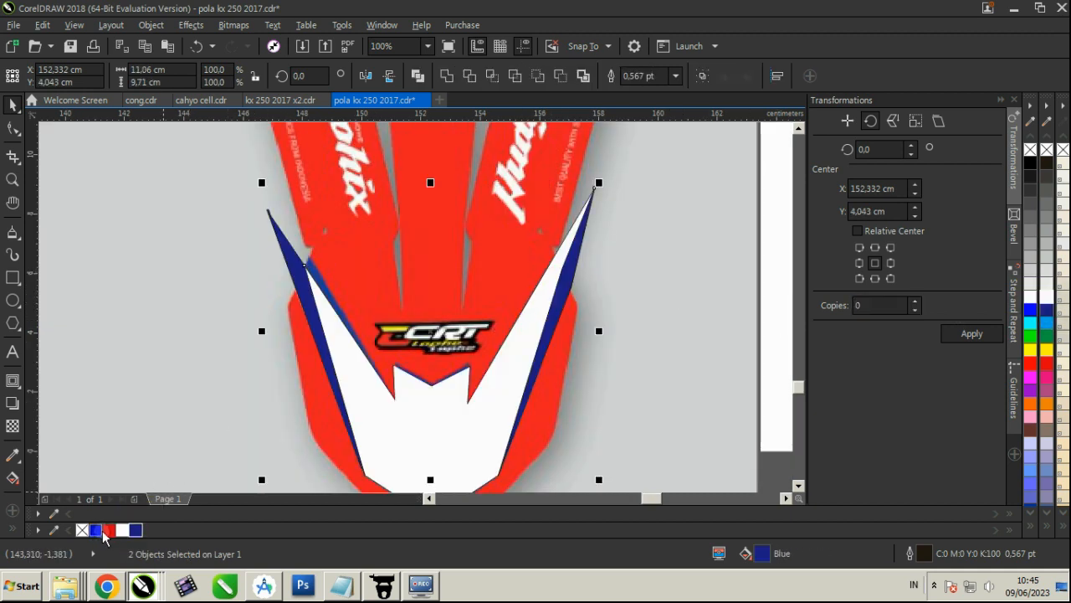
pyautogui.rightClick(85, 530)
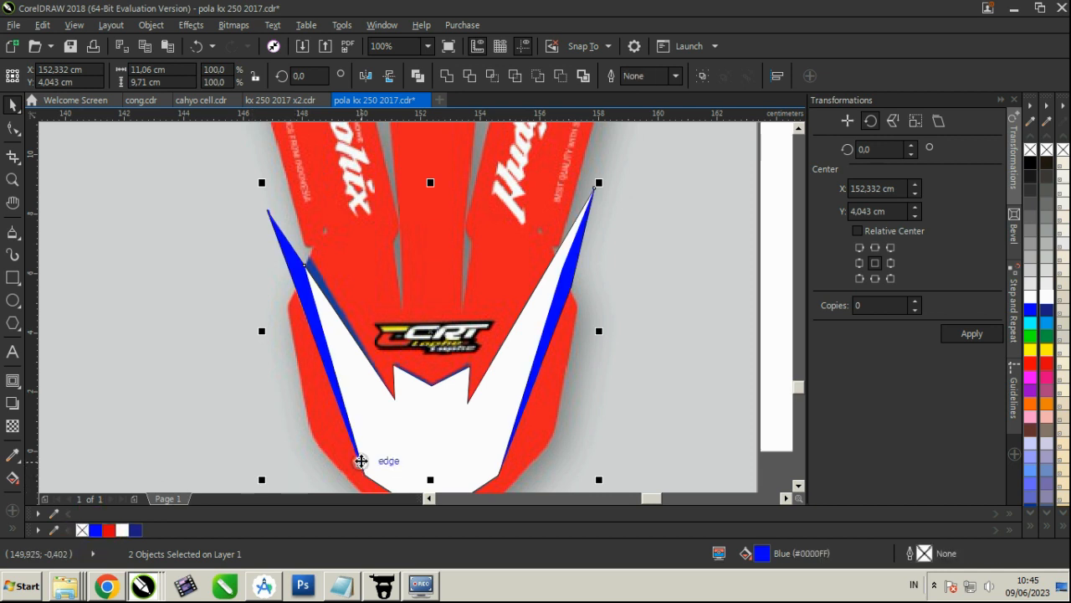
pyautogui.moveTo(410, 426); pyautogui.dragTo(414, 319)
pyautogui.hotkey('ctrl', 'z')
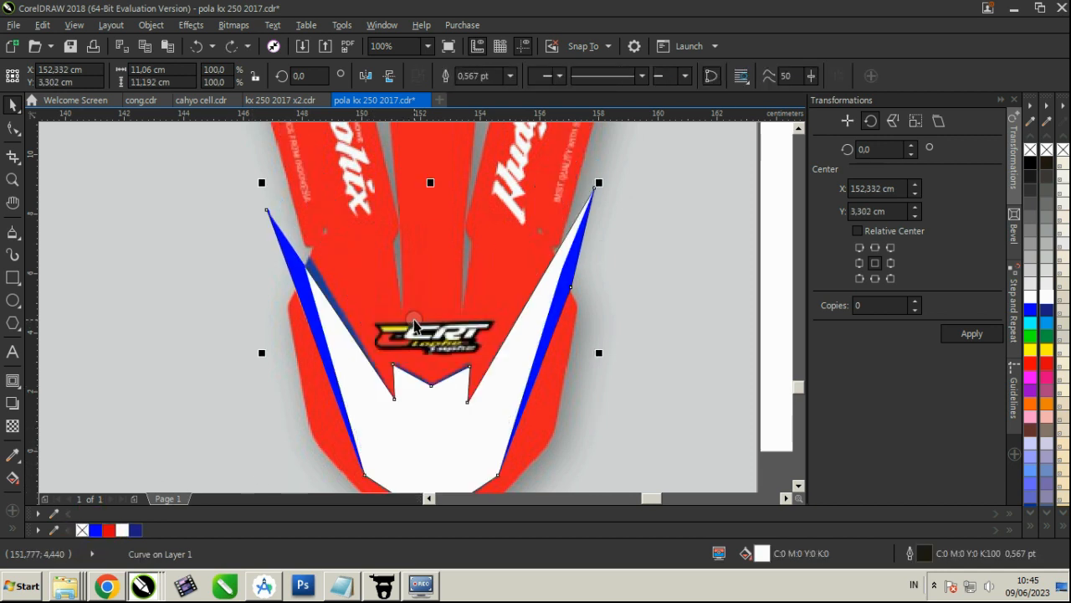
pyautogui.click(124, 530)
pyautogui.click(220, 385)
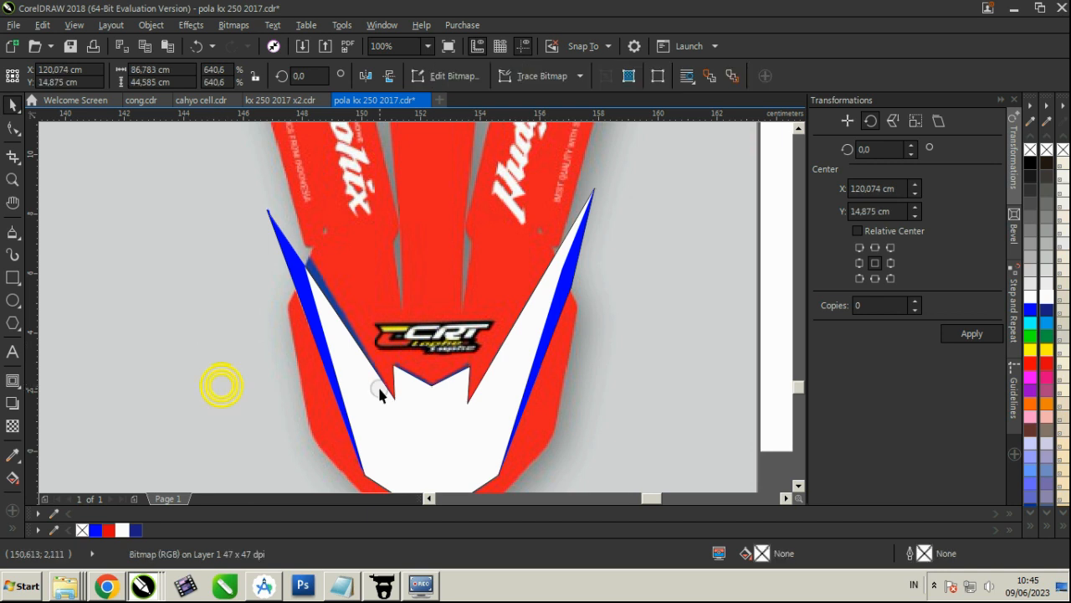
pyautogui.moveTo(382, 410); pyautogui.dragTo(418, 452)
pyautogui.hotkey('ctrl', 'z')
# Fill the V-shaped fender panel blue and the two side stripes beside it white
pyautogui.click(136, 531)
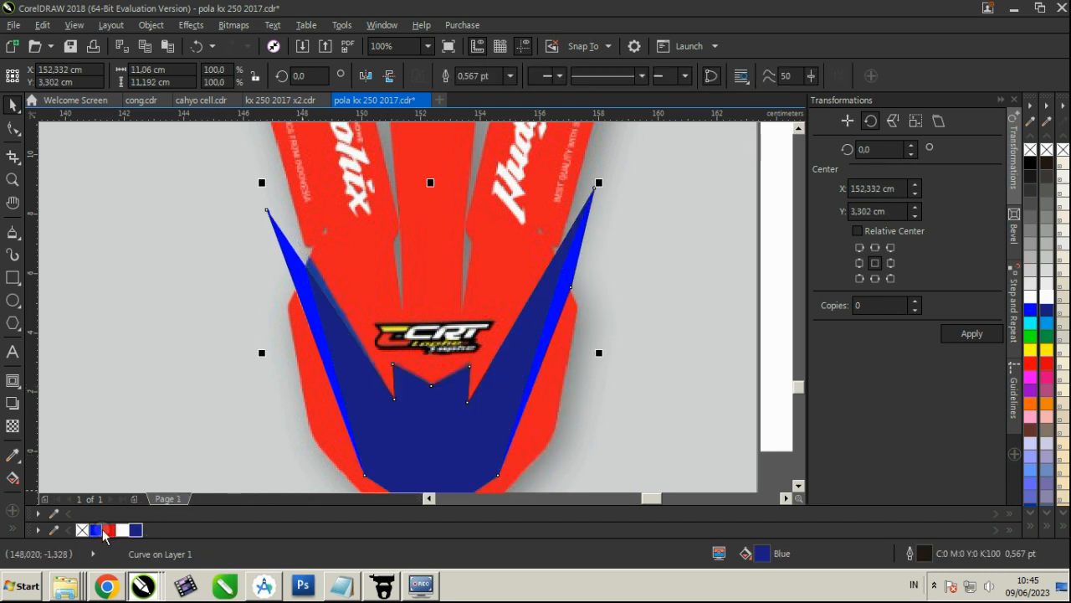
pyautogui.click(138, 310)
pyautogui.click(289, 255)
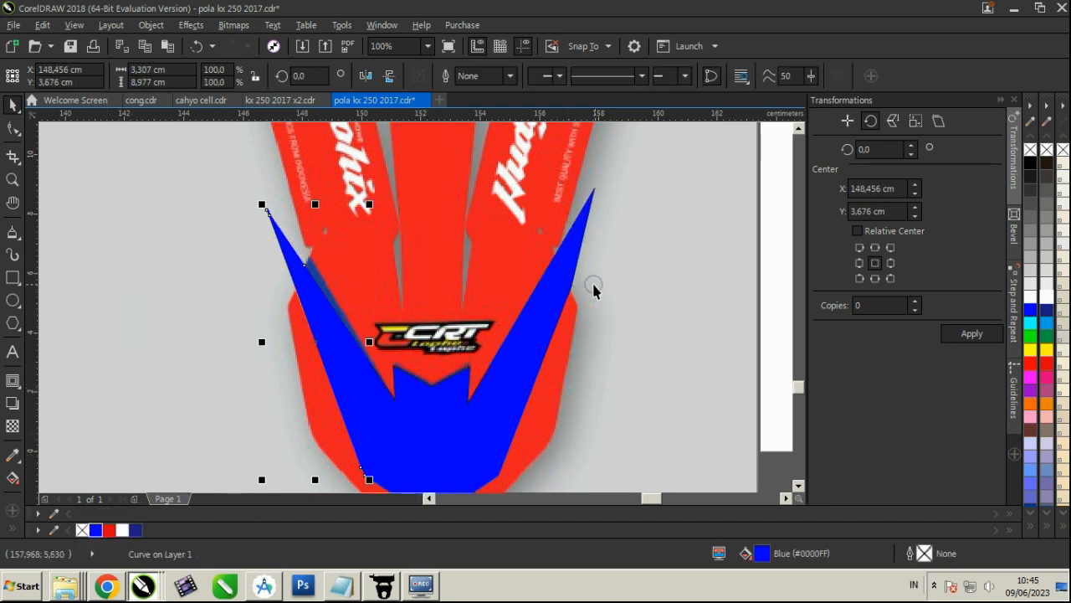
pyautogui.keyDown('shift'); pyautogui.click(567, 283); pyautogui.keyUp('shift')
pyautogui.click(1046, 297)
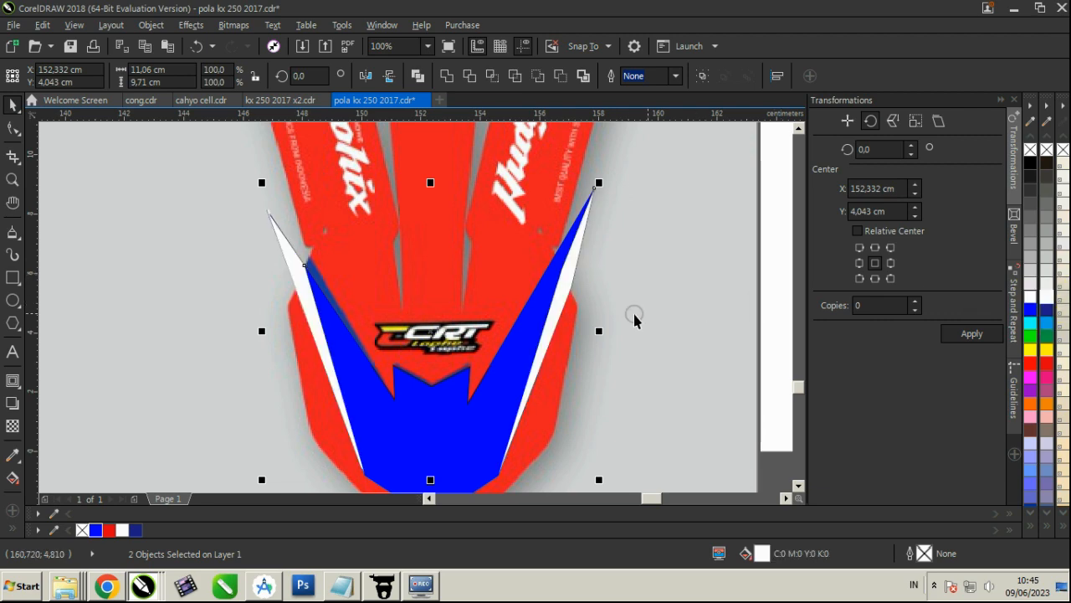
# Group the three fender shapes, move them onto the black fender template's tip and enlarge them to about 19.2 by 19.4 cm
pyautogui.keyDown('shift'); pyautogui.click(520, 357); pyautogui.keyUp('shift')
pyautogui.hotkey('ctrl', 'g')
pyautogui.scroll(-2, 373, 322)
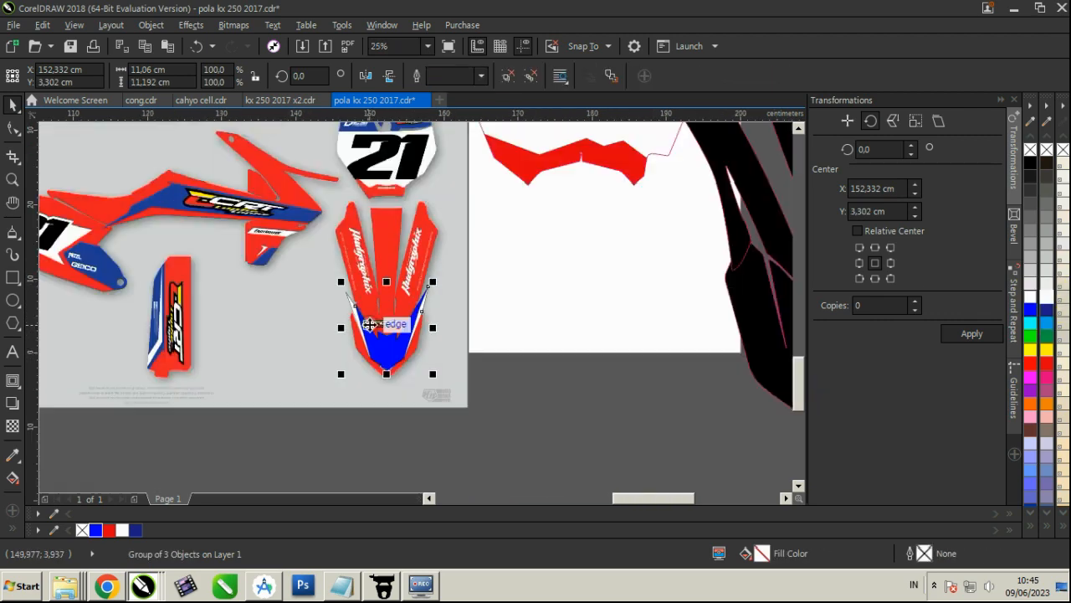
pyautogui.scroll(-1, 382, 353)
pyautogui.moveTo(382, 353); pyautogui.dragTo(618, 315)
pyautogui.scroll(1, 554, 399)
pyautogui.moveTo(678, 265); pyautogui.dragTo(713, 231)
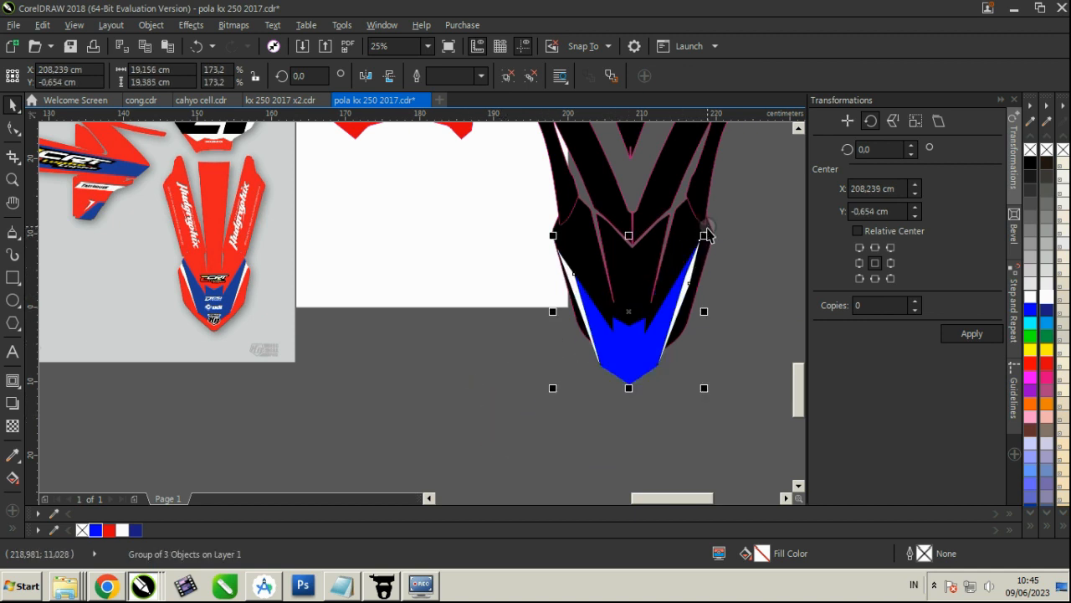
# Move the blue and white group up inside the fender template's tip and center it horizontally on the template
pyautogui.scroll(2, 638, 352)
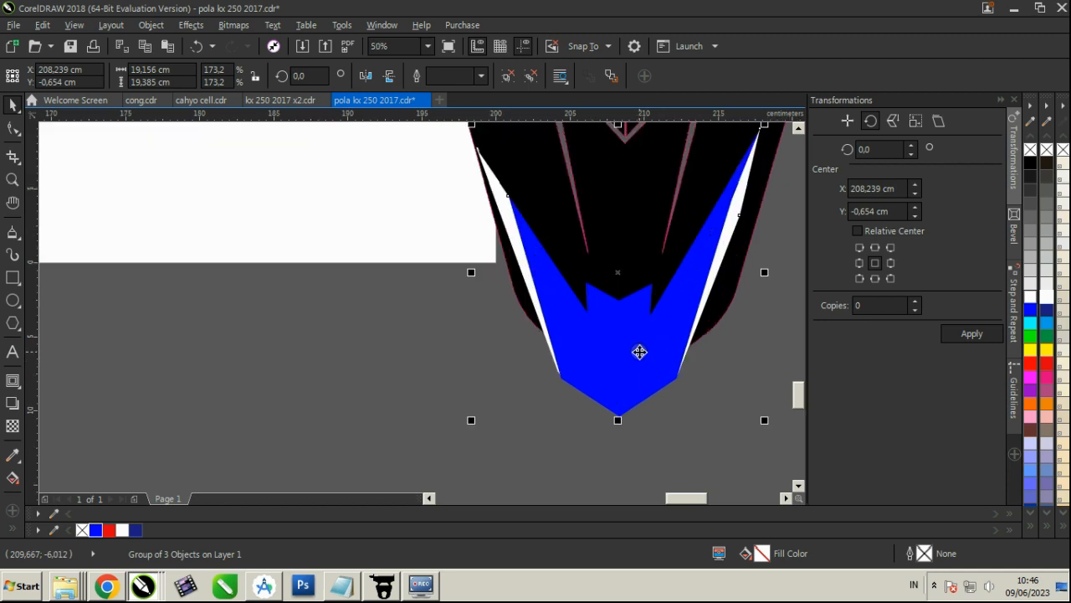
pyautogui.moveTo(638, 347); pyautogui.dragTo(638, 259)
pyautogui.scroll(2, 633, 314)
pyautogui.scroll(-1, 637, 360)
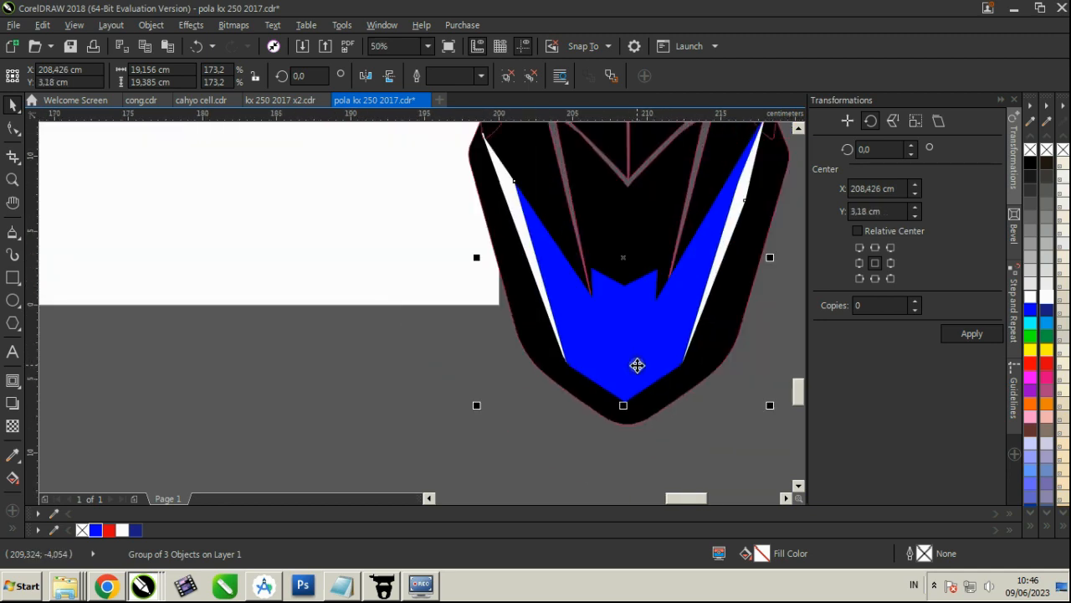
pyautogui.keyDown('shift'); pyautogui.click(598, 405); pyautogui.keyUp('shift')
pyautogui.press('c')
pyautogui.click(684, 424)
pyautogui.scroll(-1, 653, 380)
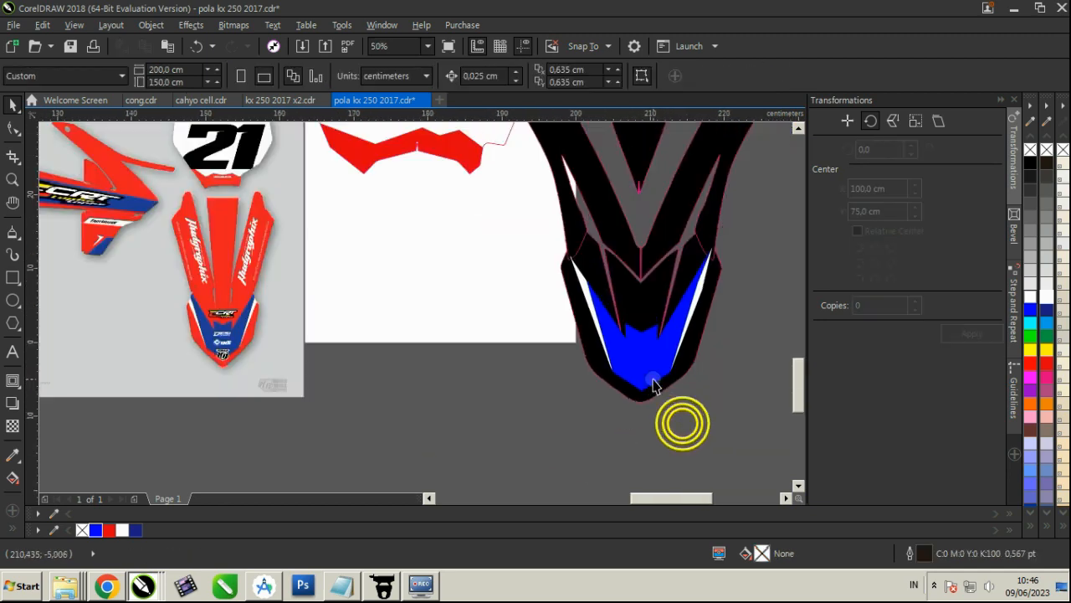
# Enlarge the blue and white group to about 22.4 by 22.6 cm, shift it slightly up and remove its outline
pyautogui.click(661, 358)
pyautogui.moveTo(715, 244); pyautogui.dragTo(726, 231)
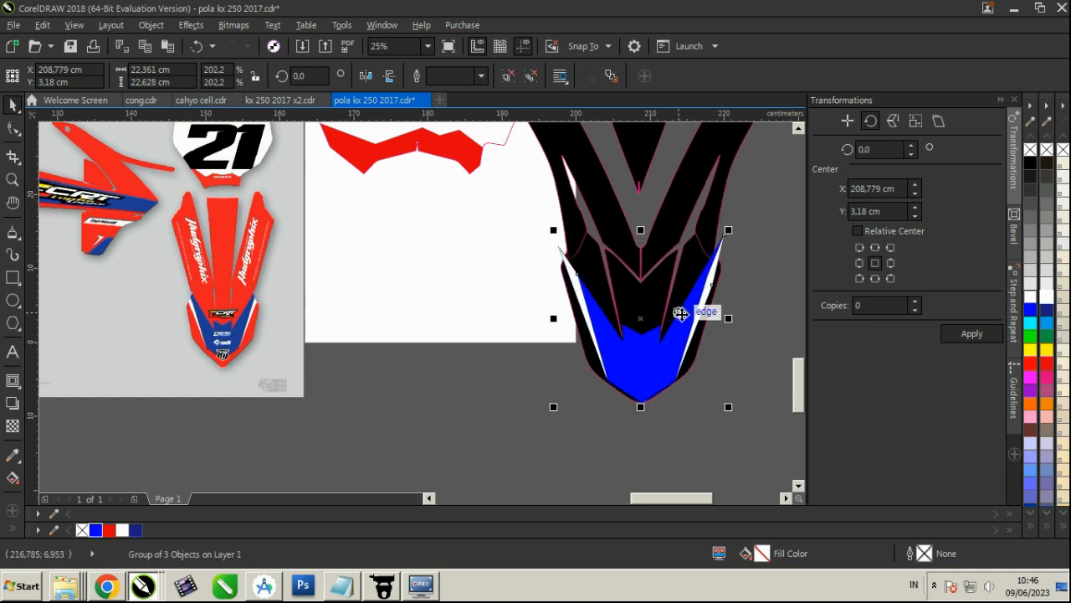
pyautogui.scroll(1, 670, 331)
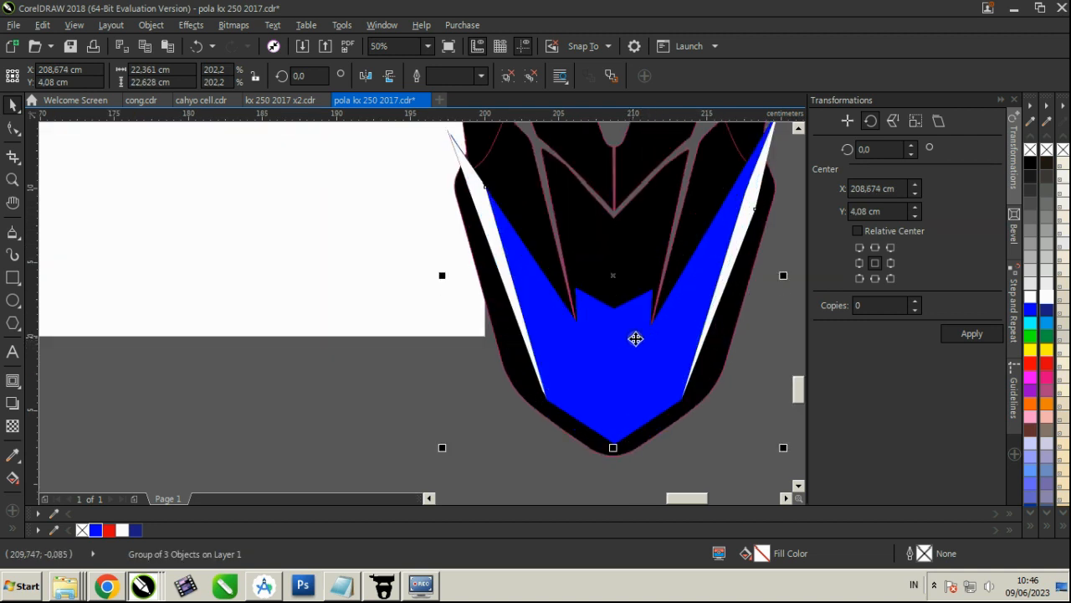
pyautogui.rightClick(1032, 150)
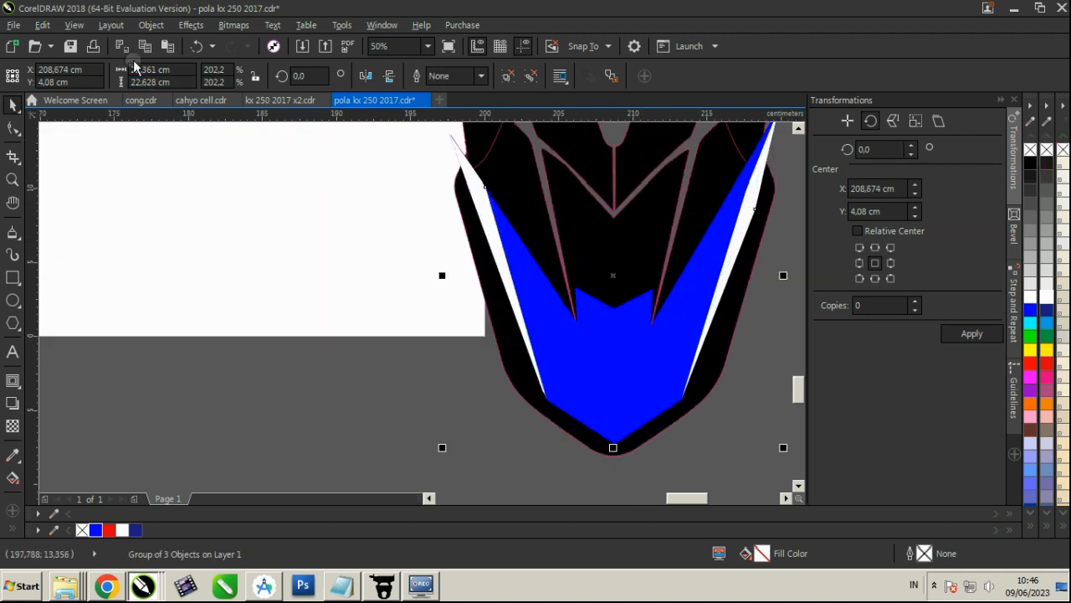
# PowerClip the blue and white group inside the fender's front tip template
pyautogui.click(148, 26)
pyautogui.moveTo(371, 160)
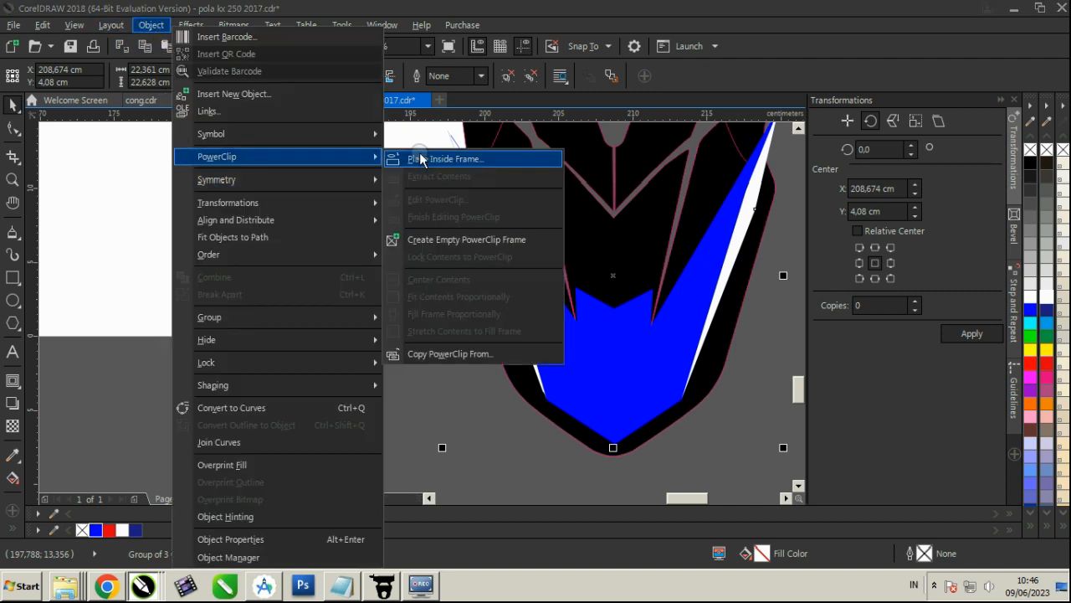
pyautogui.click(425, 154)
pyautogui.click(524, 206)
pyautogui.click(307, 287)
pyautogui.scroll(-1, 524, 343)
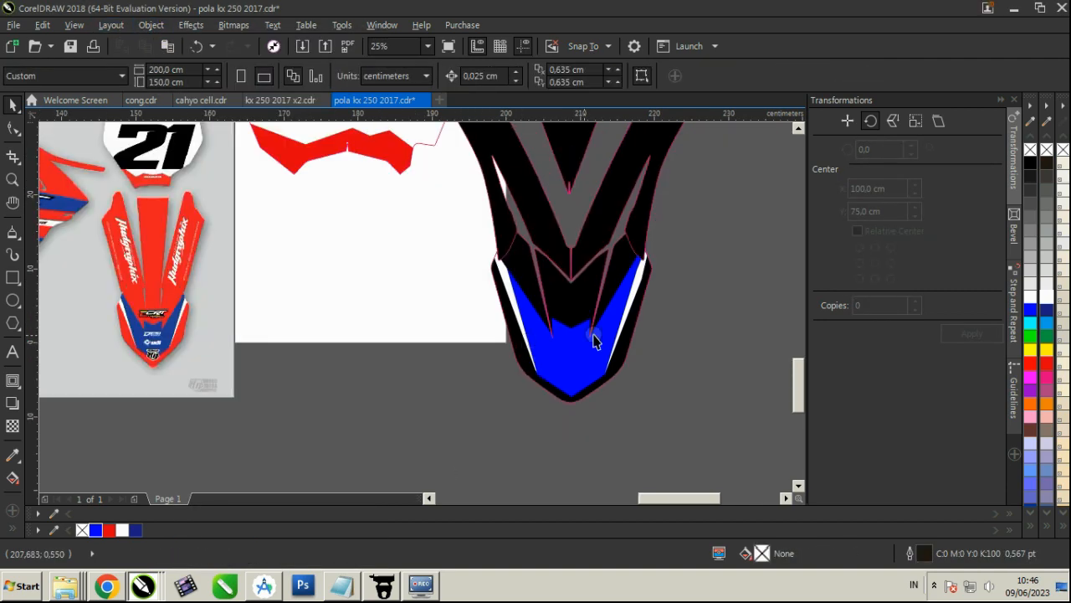
# Try filling the fender's front tip template with white
pyautogui.click(609, 293)
pyautogui.click(1030, 298)
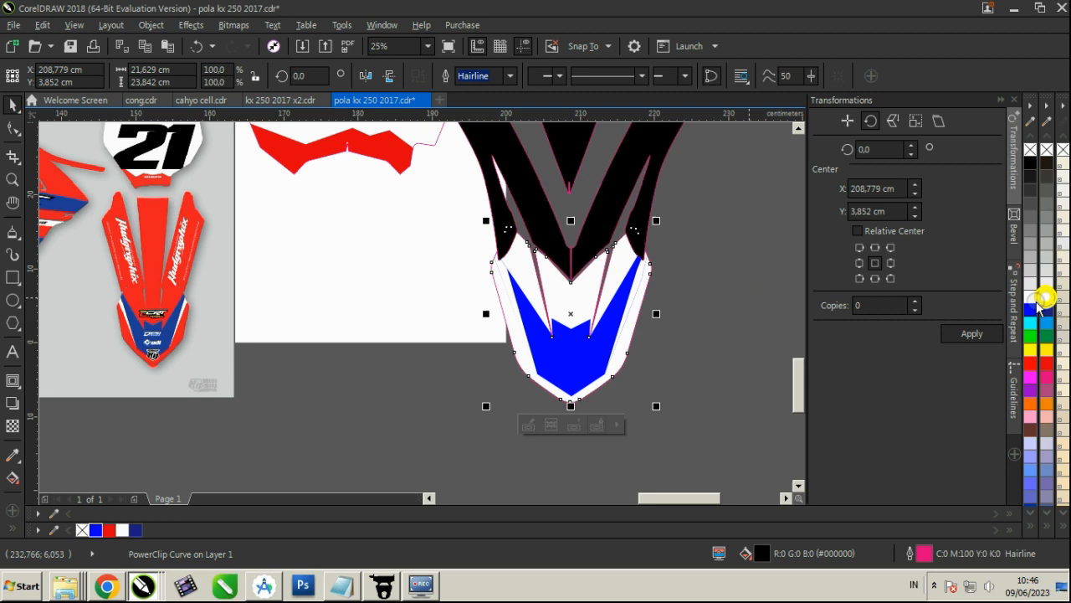
pyautogui.click(690, 317)
# Compare the fender tip with the reference image and fill its template red
pyautogui.scroll(-1, 690, 316)
pyautogui.scroll(1, 424, 330)
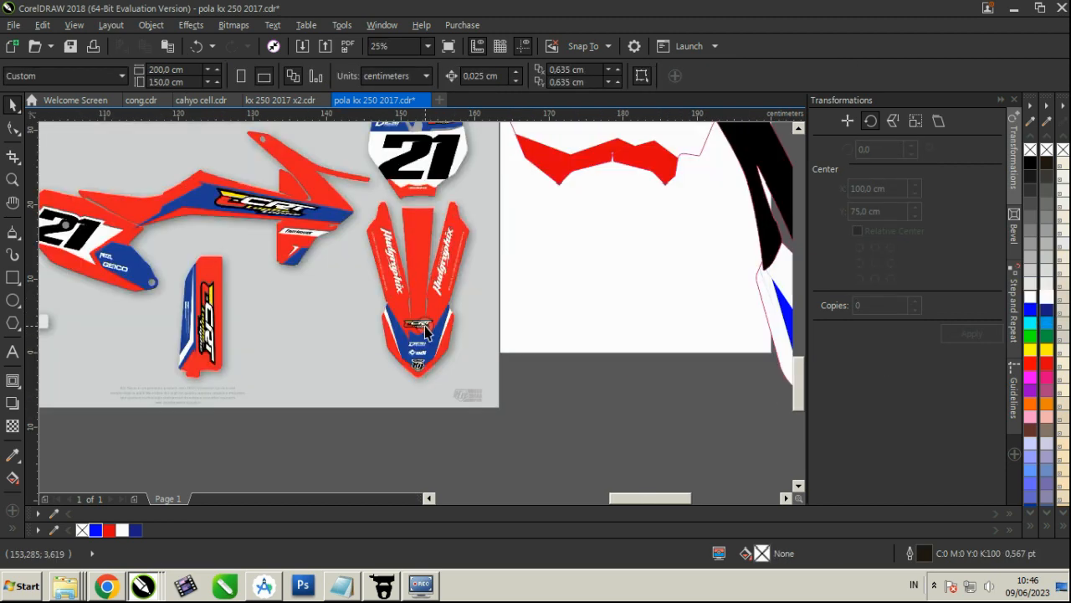
pyautogui.scroll(-1, 424, 331)
pyautogui.scroll(1, 684, 330)
pyautogui.click(641, 318)
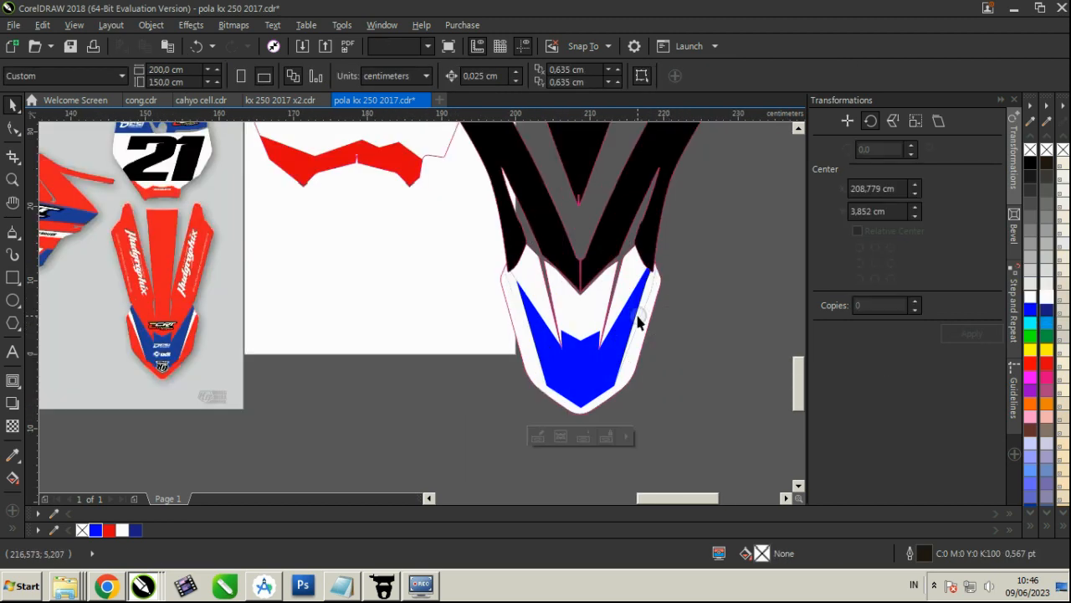
pyautogui.click(109, 530)
pyautogui.click(344, 404)
pyautogui.scroll(-1, 352, 400)
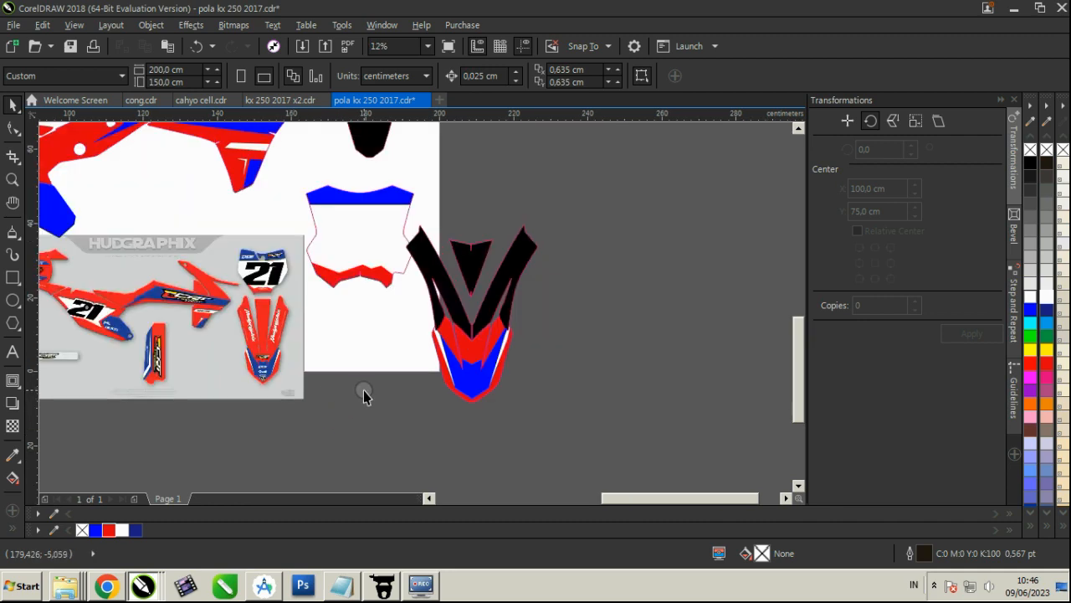
# Fill the two long upper fender panels and the triangular piece between them with red
pyautogui.scroll(1, 406, 316)
pyautogui.click(550, 312)
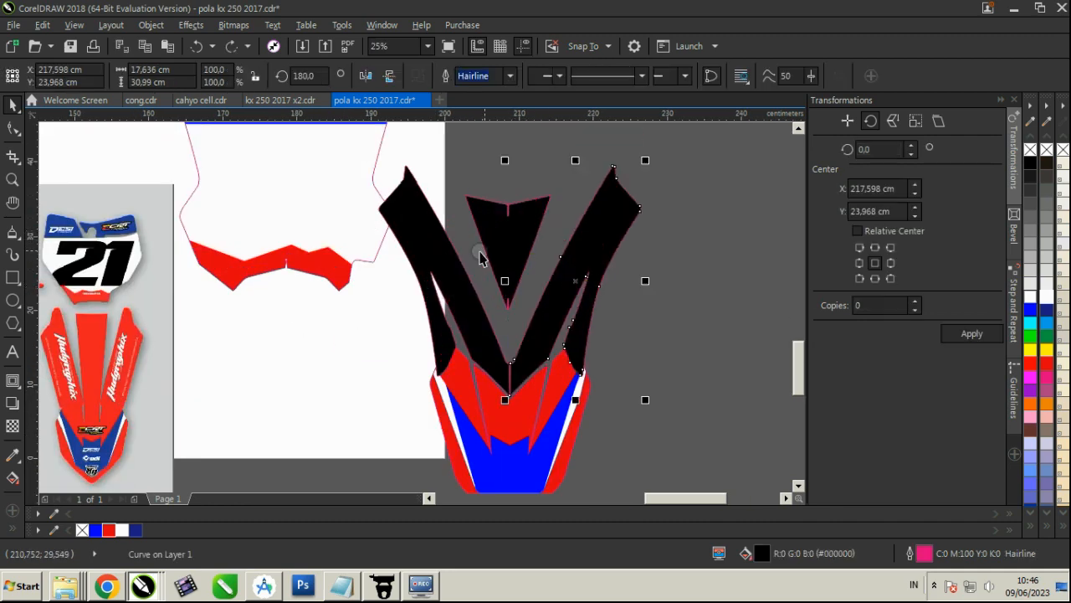
pyautogui.keyDown('shift'); pyautogui.click(445, 259); pyautogui.keyUp('shift')
pyautogui.click(114, 532)
pyautogui.click(296, 351)
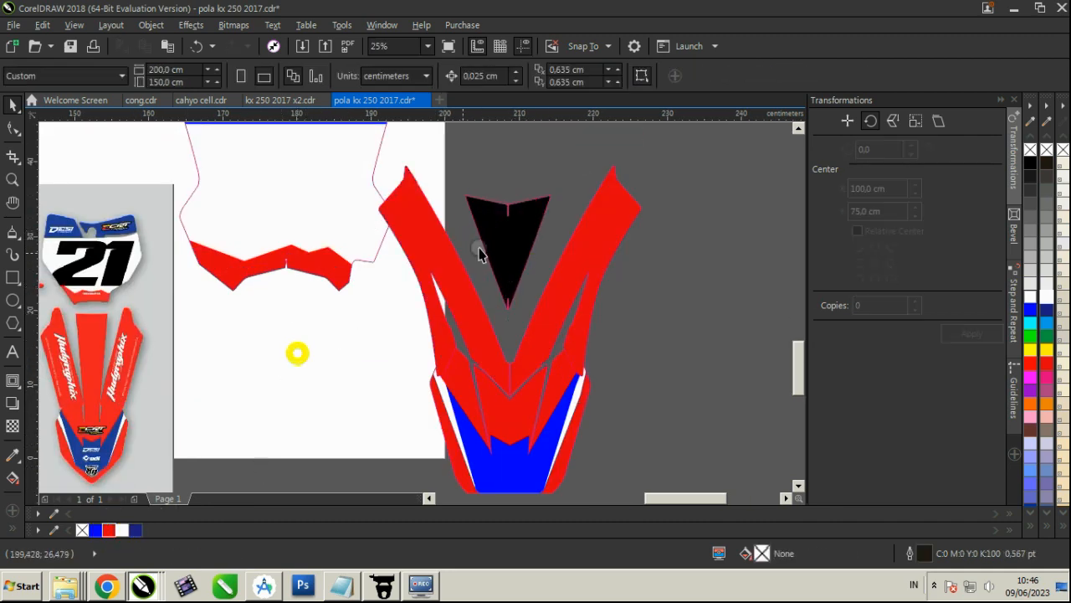
pyautogui.click(523, 216)
pyautogui.click(110, 529)
pyautogui.click(374, 336)
pyautogui.scroll(-1, 679, 245)
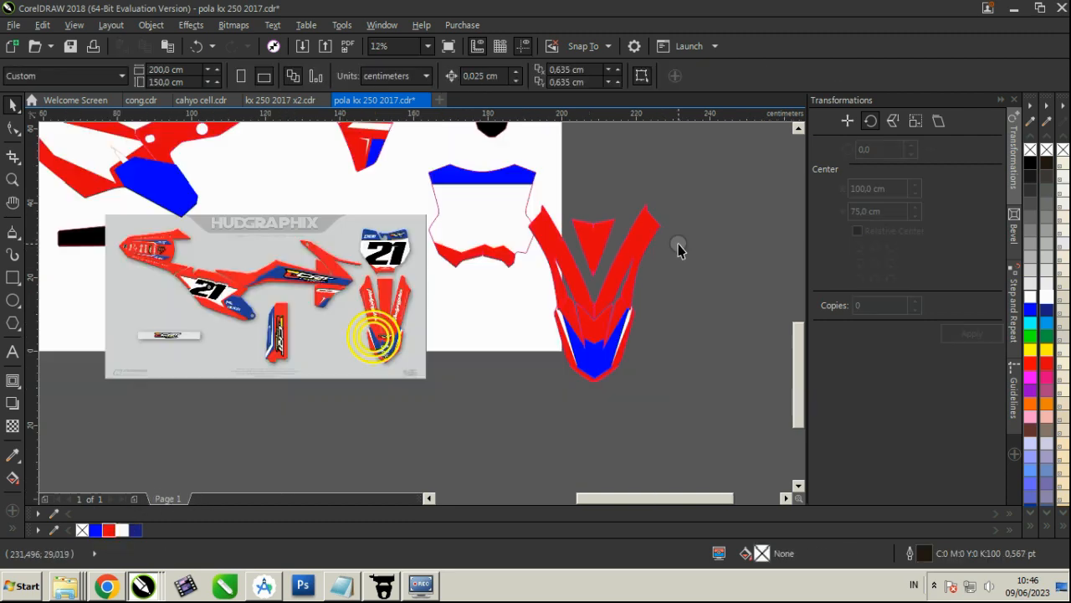
# Select all the front fender pieces and move them up and outward, off the page beside the front plate
pyautogui.scroll(1, 598, 223)
pyautogui.scroll(-1, 531, 338)
pyautogui.moveTo(680, 448); pyautogui.dragTo(486, 233)
pyautogui.moveTo(509, 315); pyautogui.dragTo(550, 196)
pyautogui.scroll(-1, 559, 356)
pyautogui.click(508, 420)
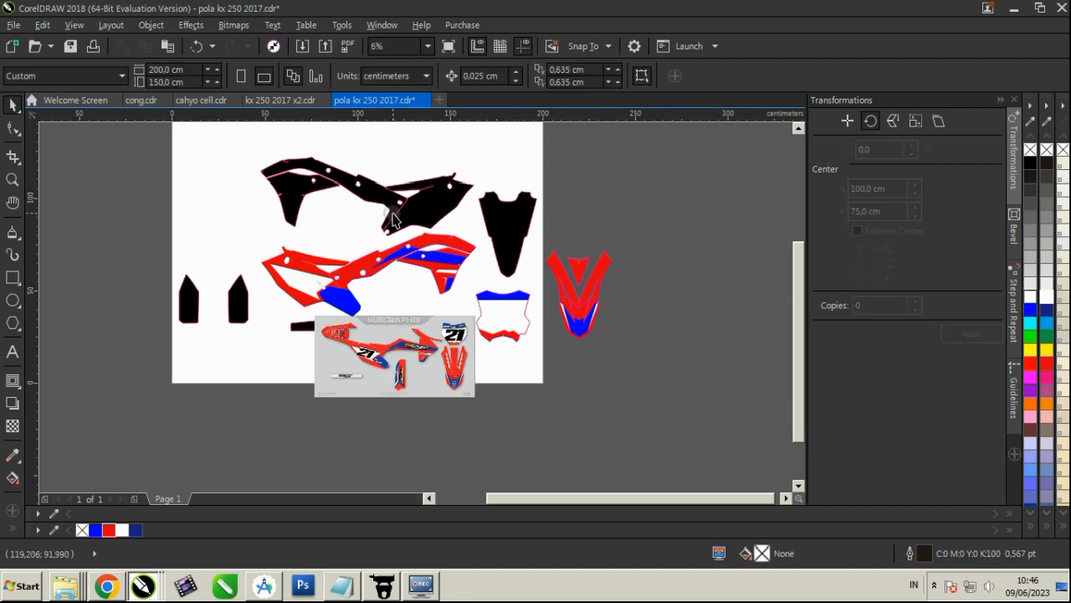
# Move the tapered black rear fender template to the page's lower edge beside the reference image and fill it red
pyautogui.scroll(1, 441, 220)
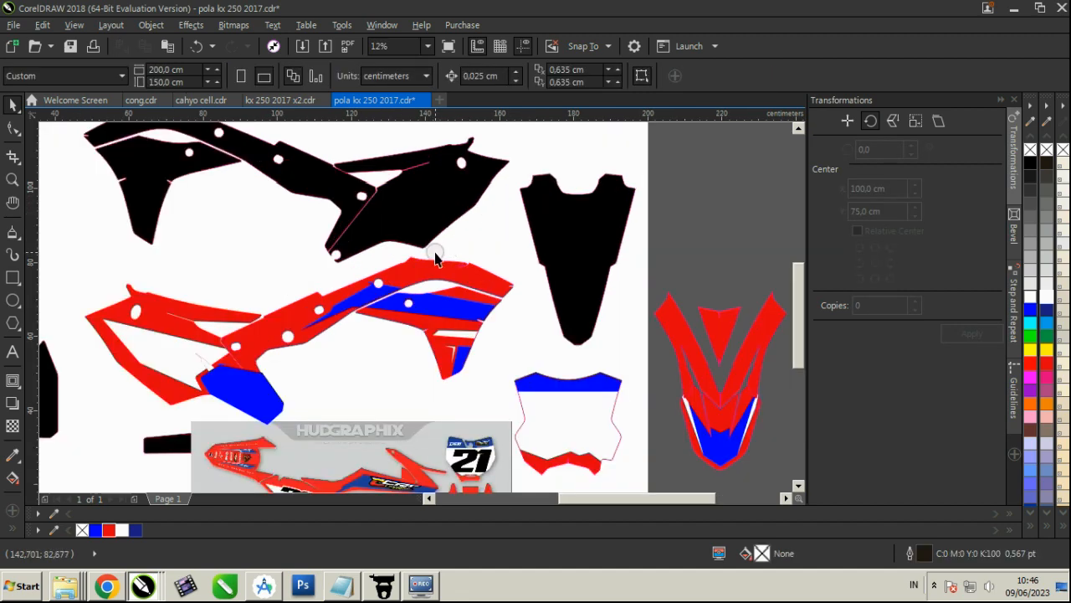
pyautogui.click(420, 273)
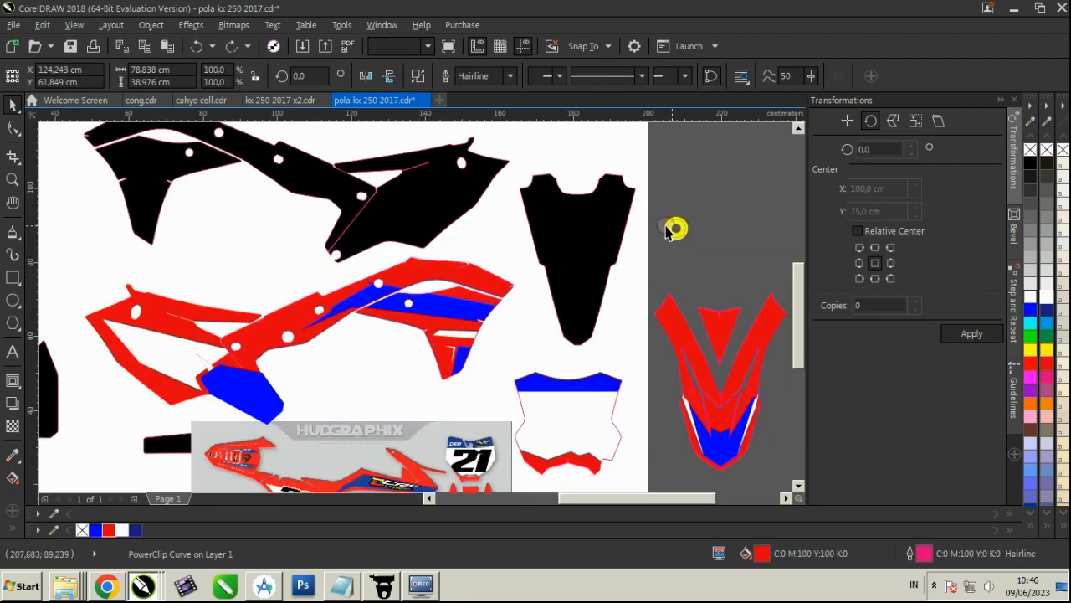
pyautogui.click(670, 230)
pyautogui.scroll(-1, 552, 227)
pyautogui.click(563, 214)
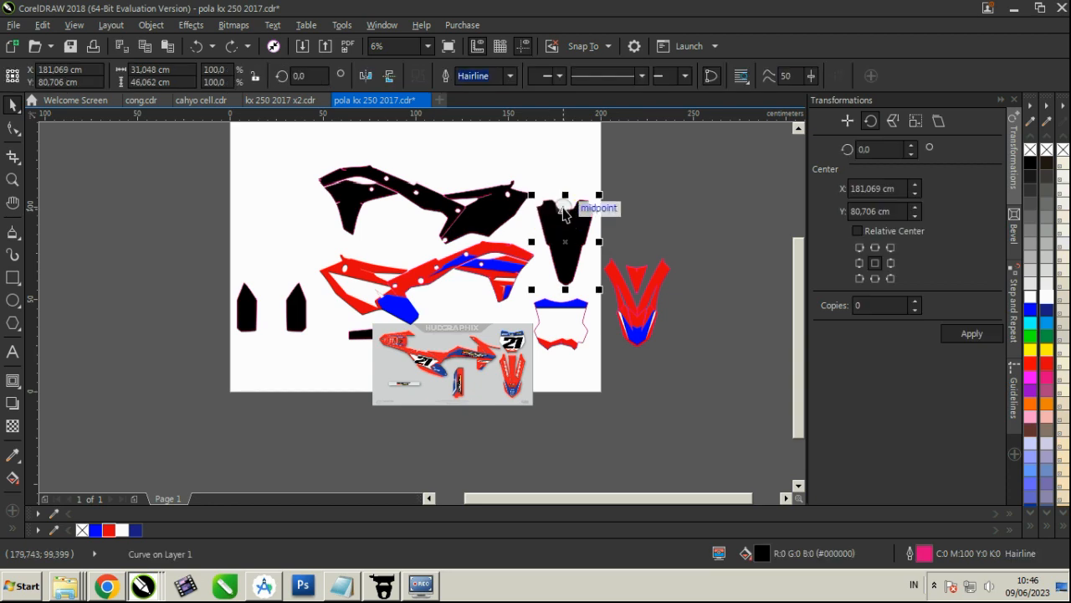
pyautogui.moveTo(560, 214); pyautogui.dragTo(348, 368)
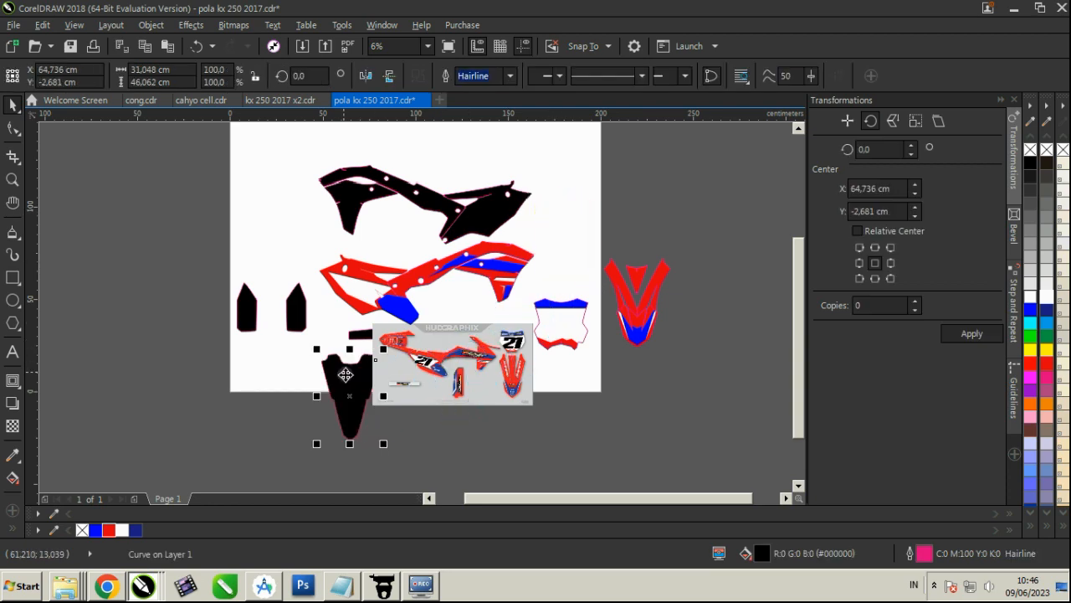
pyautogui.scroll(2, 348, 369)
pyautogui.click(107, 530)
pyautogui.click(167, 419)
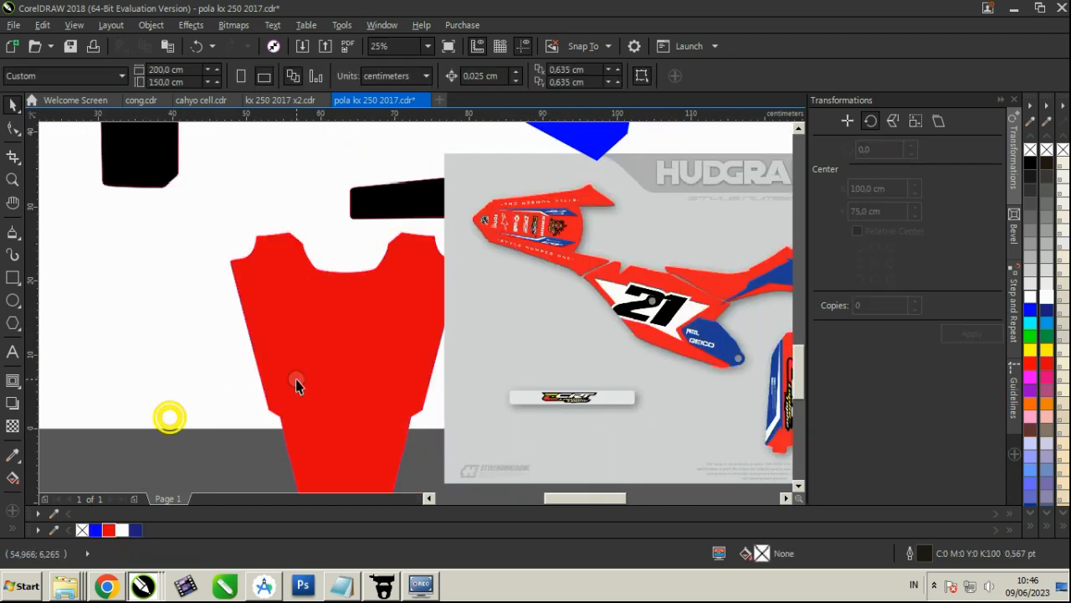
# Trace the lower blue stripe of the reference rear fender, about 12 × 2.3 cm, fill it blue and remove its outline
pyautogui.click(359, 343)
pyautogui.scroll(1, 554, 241)
pyautogui.scroll(2, 554, 241)
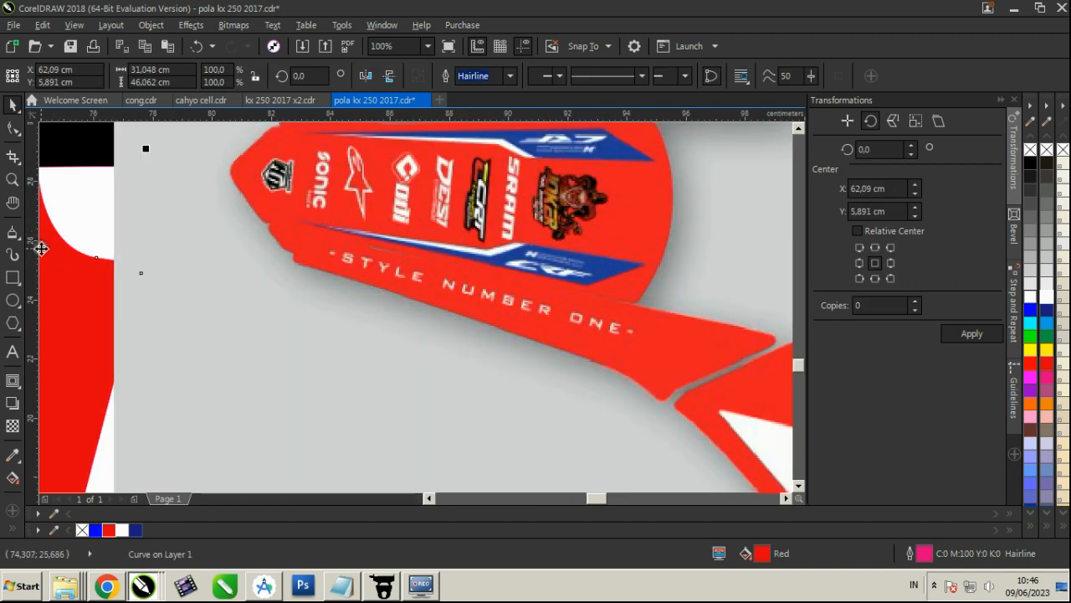
pyautogui.click(13, 231)
pyautogui.scroll(1, 641, 259)
pyautogui.scroll(-1, 641, 271)
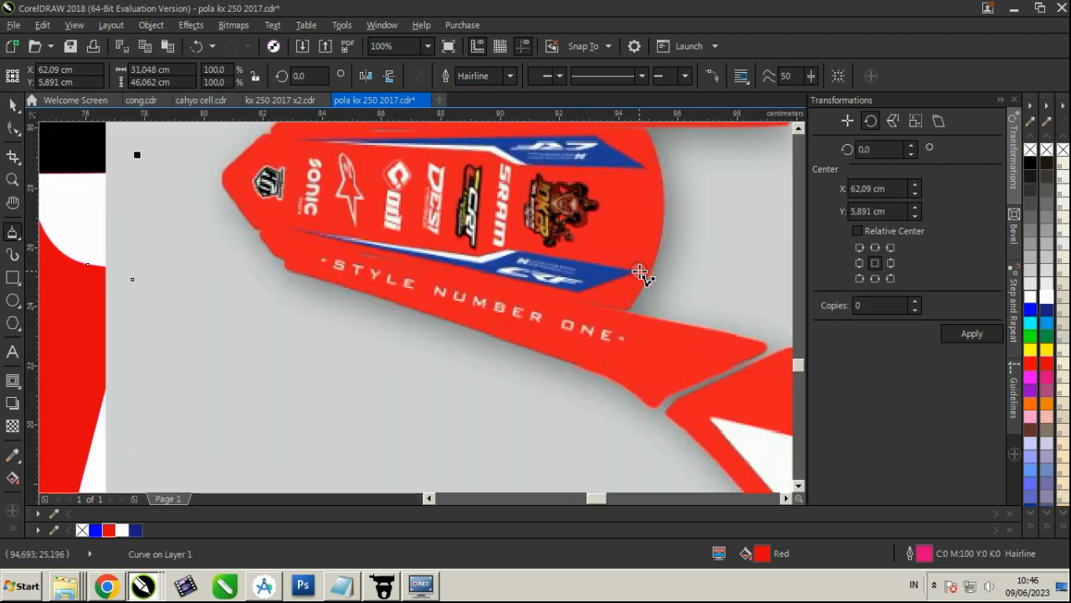
pyautogui.click(638, 269)
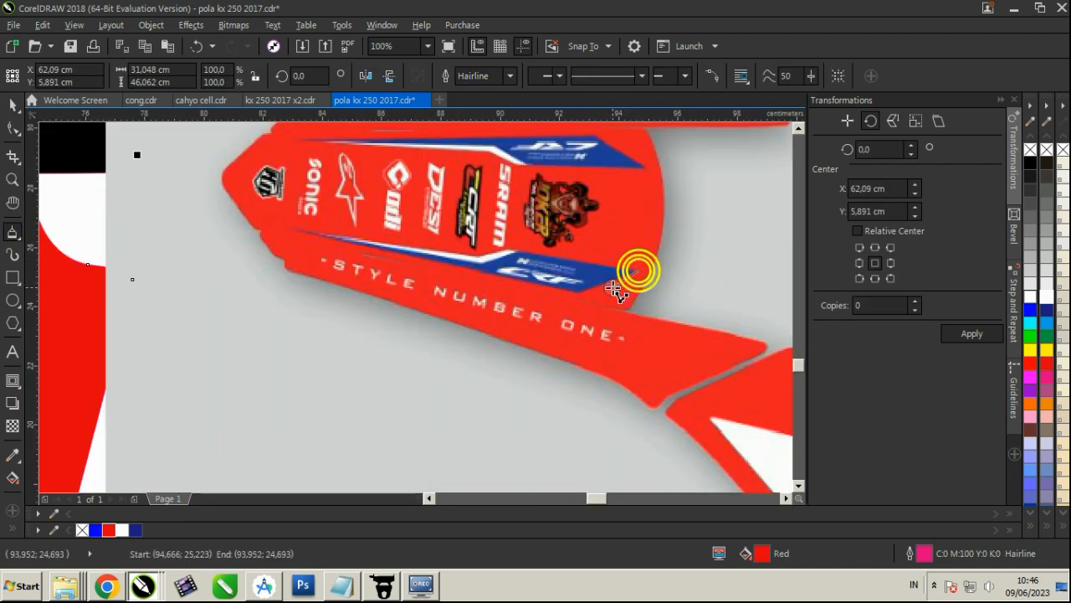
pyautogui.click(281, 227)
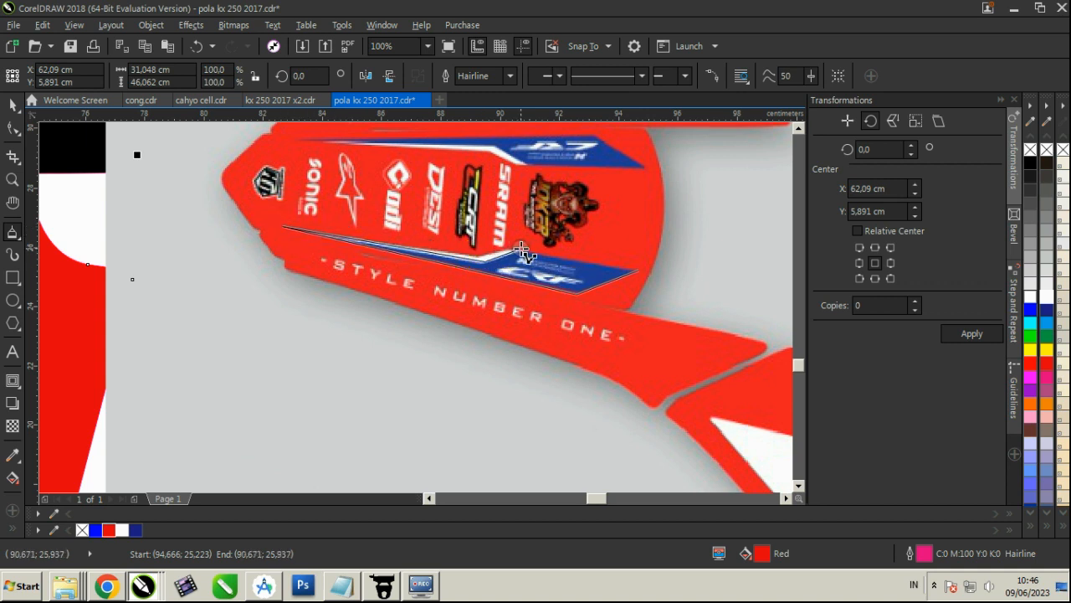
pyautogui.click(640, 268)
pyautogui.click(95, 530)
pyautogui.rightClick(82, 529)
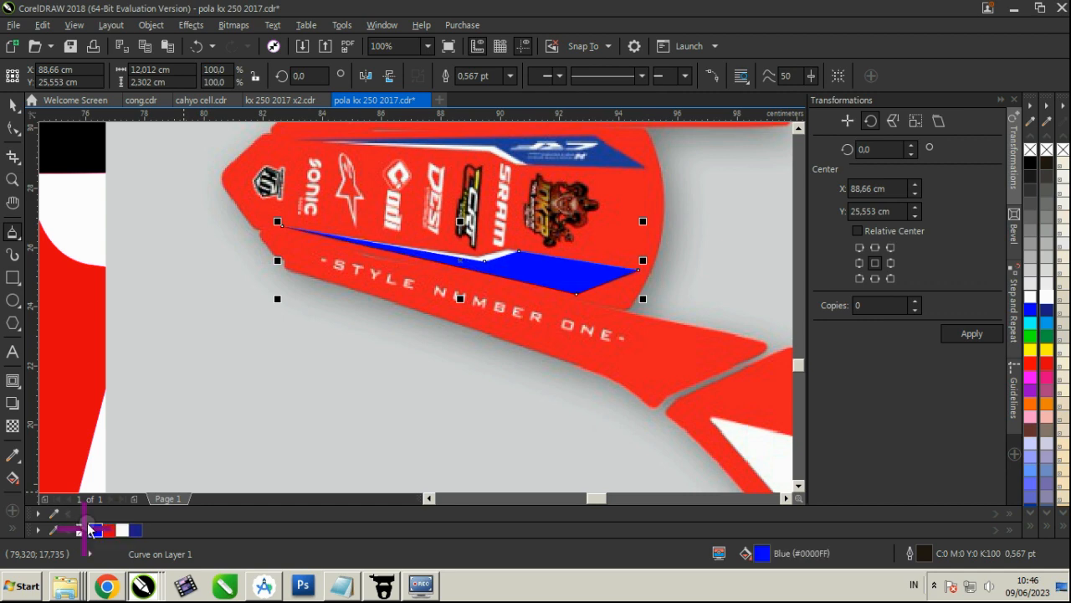
# Trace the white accent along the blue stripe's upper edge, delete the surplus node at its pointed end and fill it white
pyautogui.scroll(1, 506, 264)
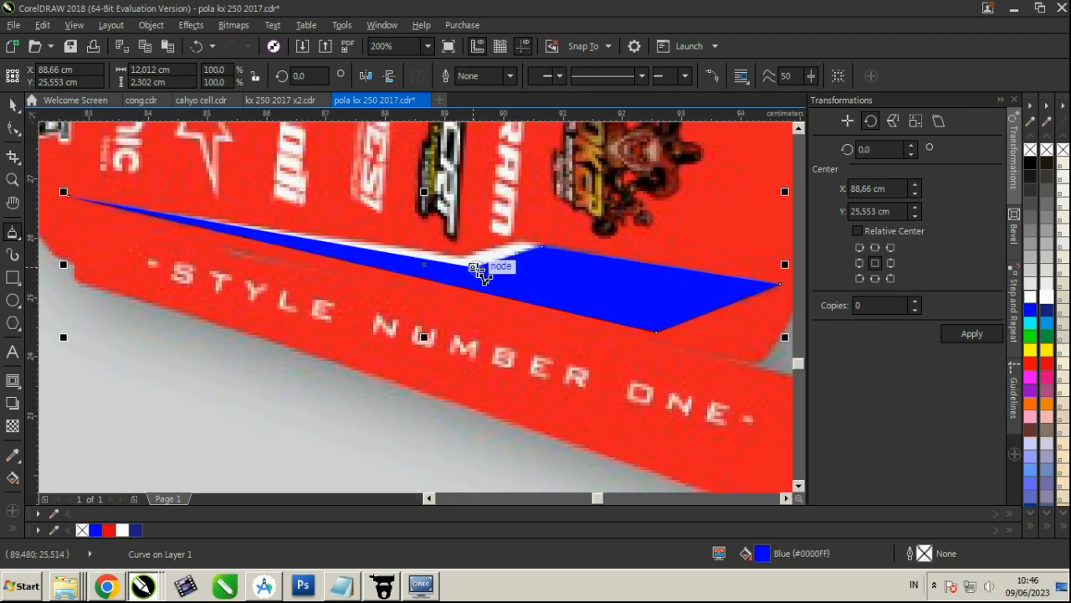
pyautogui.click(544, 248)
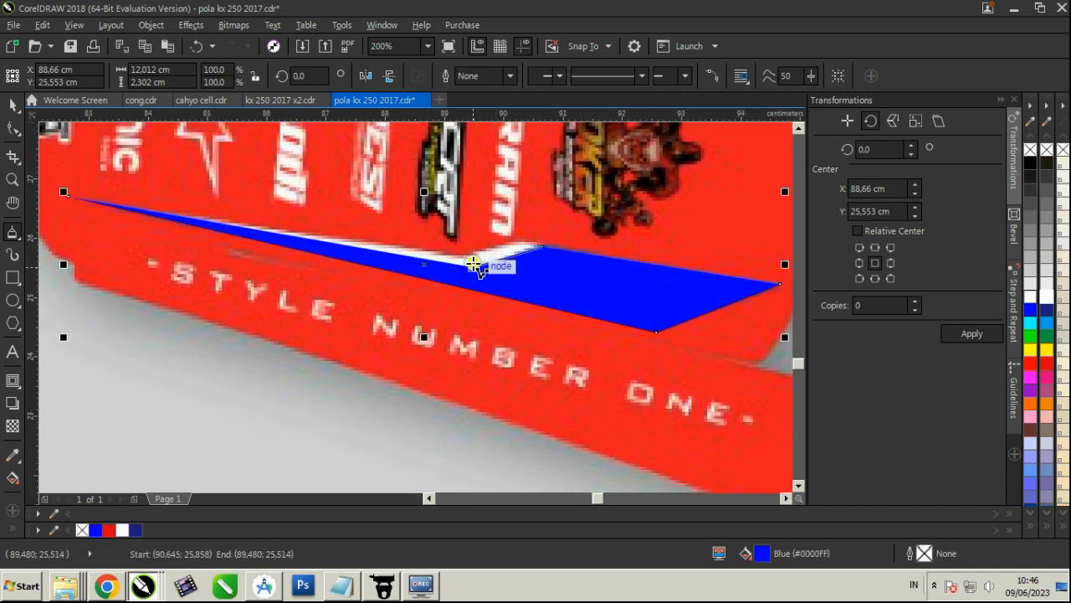
pyautogui.click(473, 265)
pyautogui.click(170, 215)
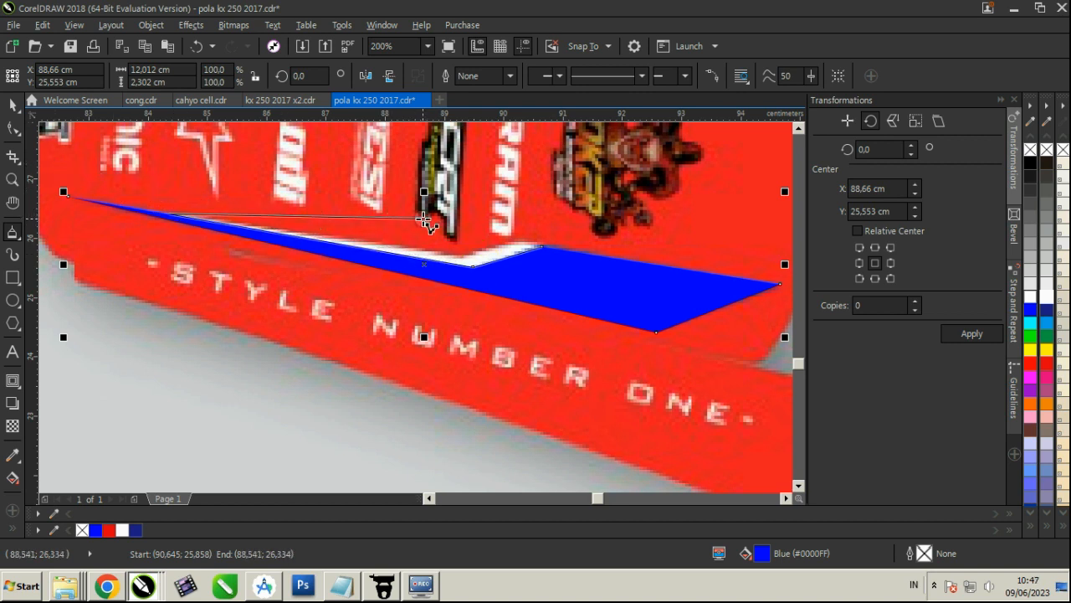
pyautogui.click(513, 243)
pyautogui.click(544, 247)
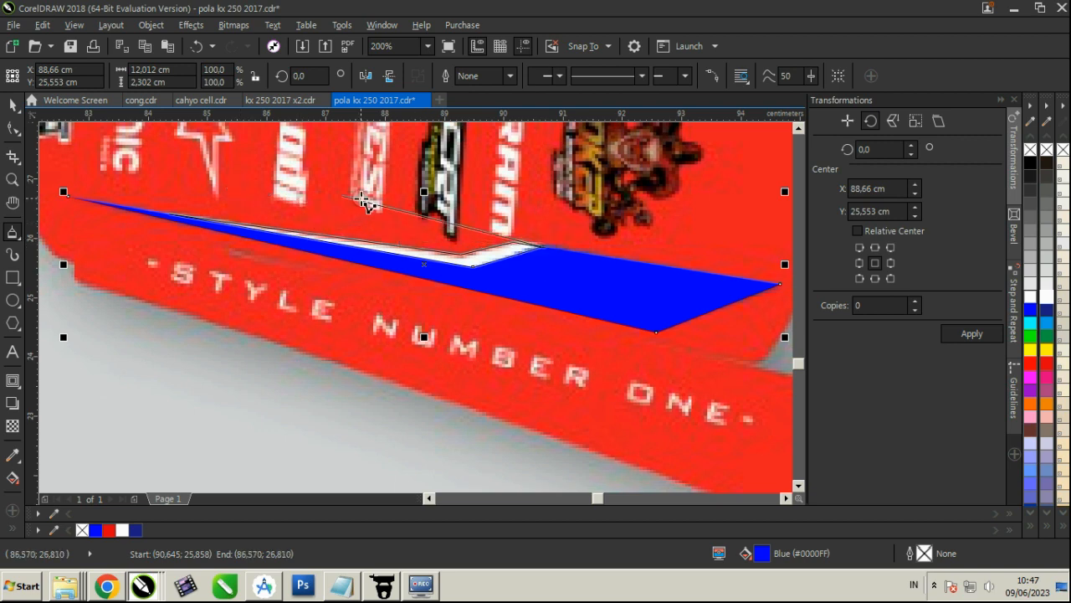
pyautogui.click(542, 245)
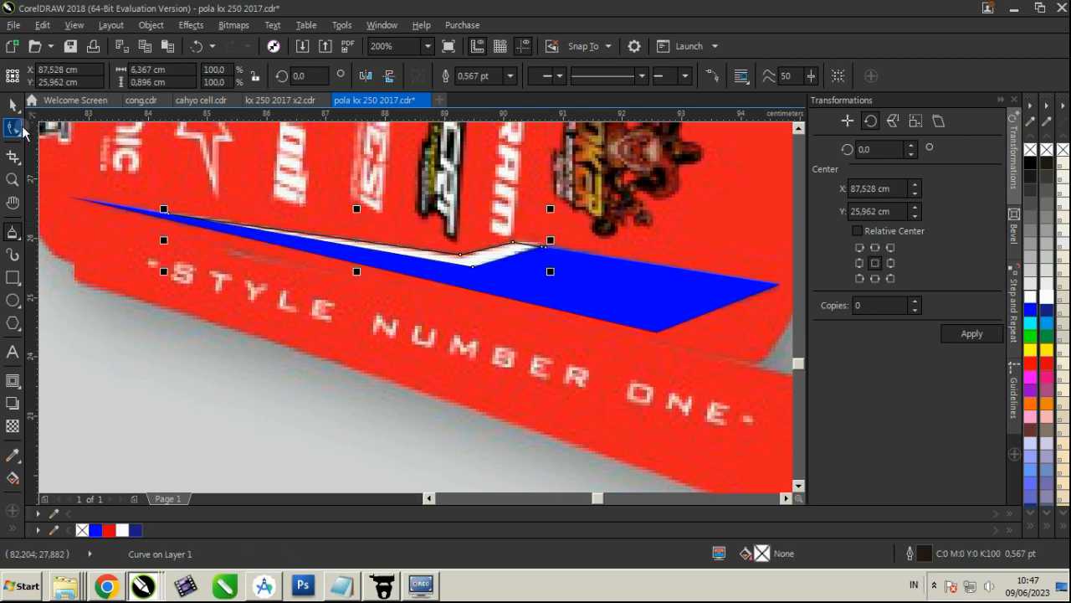
pyautogui.click(12, 127)
pyautogui.scroll(4, 542, 242)
pyautogui.doubleClick(505, 226)
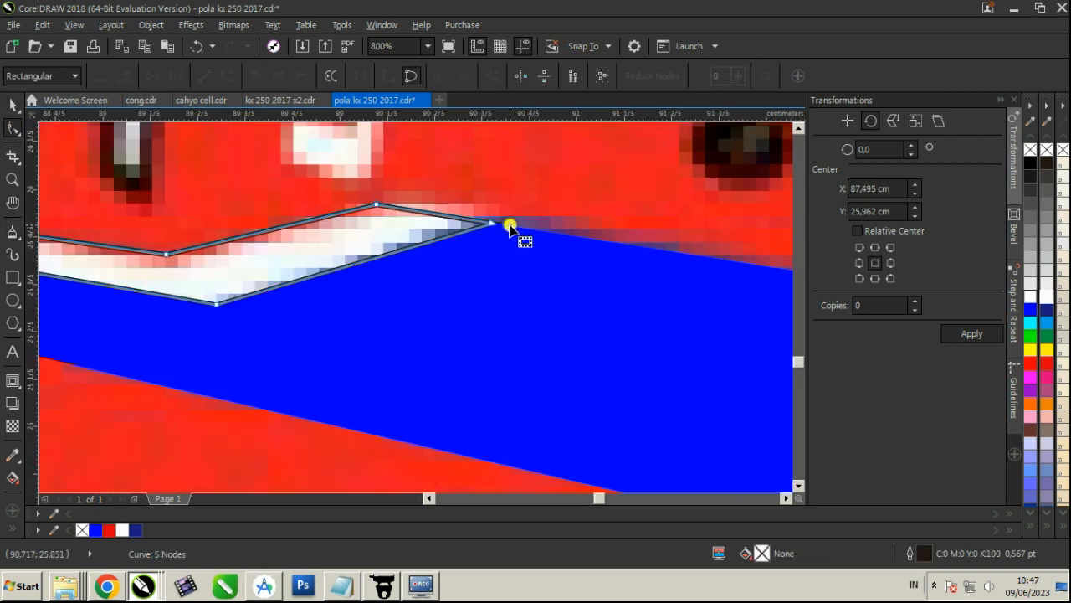
pyautogui.click(1049, 298)
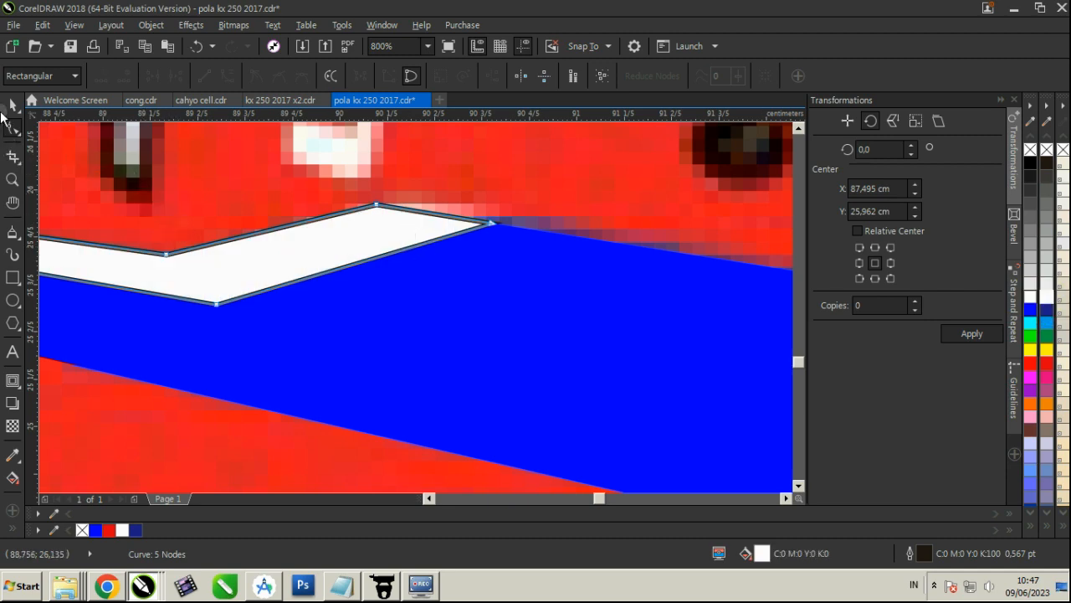
# Remove the outlines from the white accent and the blue stripe and group the two shapes
pyautogui.click(13, 106)
pyautogui.scroll(-1, 243, 240)
pyautogui.keyDown('shift'); pyautogui.click(317, 288); pyautogui.keyUp('shift')
pyautogui.rightClick(1048, 149)
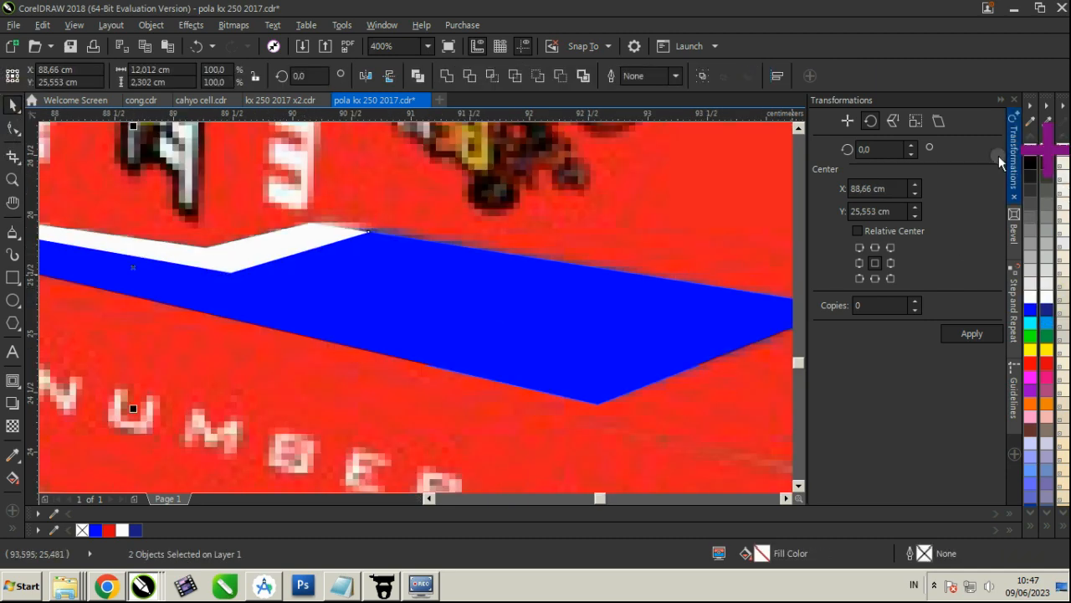
pyautogui.scroll(-2, 549, 291)
pyautogui.hotkey('ctrl', 'g')
pyautogui.scroll(-3, 548, 250)
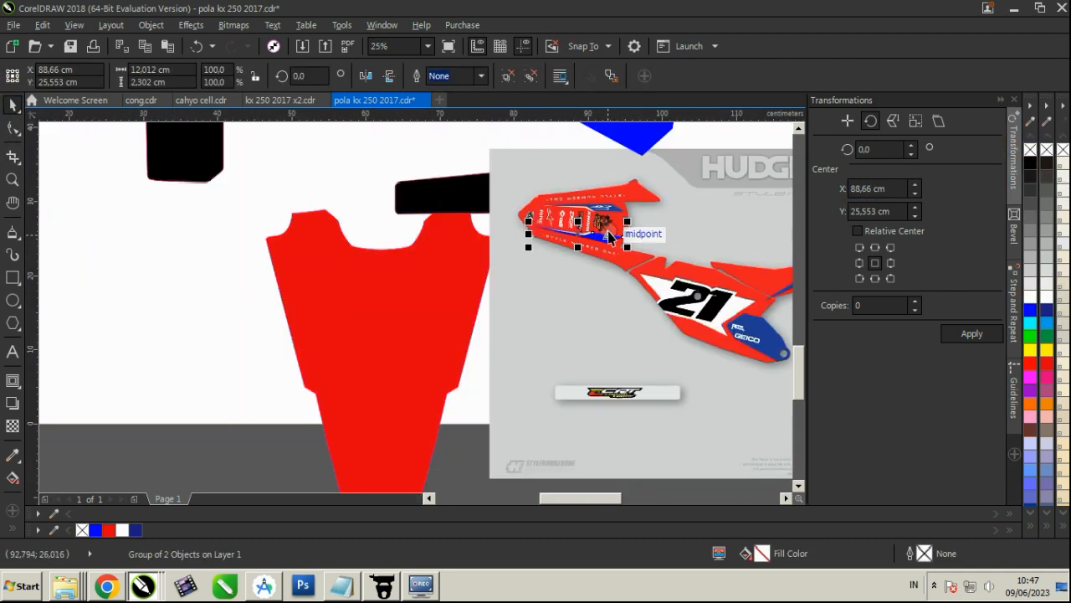
# Place the stripe group on the red rear fender template, rotated about 89° to stand upright and enlarged to about 213%
pyautogui.moveTo(582, 230); pyautogui.dragTo(378, 173)
pyautogui.scroll(1, 402, 282)
pyautogui.click(361, 281)
pyautogui.click(332, 240)
pyautogui.scroll(-1, 311, 251)
pyautogui.moveTo(321, 241); pyautogui.dragTo(477, 265)
pyautogui.scroll(1, 503, 240)
pyautogui.scroll(1, 513, 253)
pyautogui.scroll(-1, 474, 262)
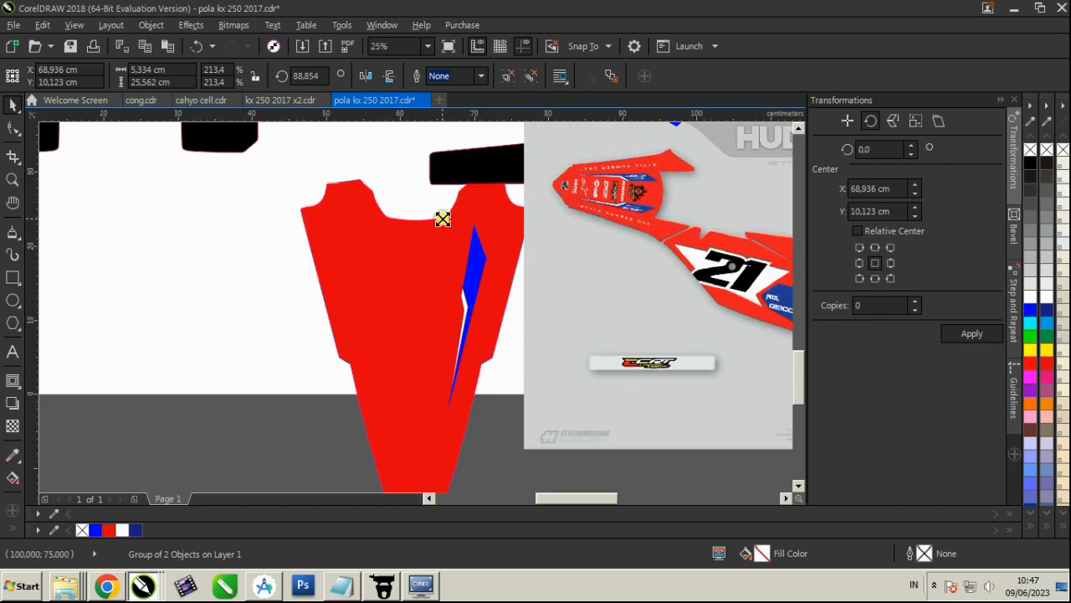
pyautogui.moveTo(443, 219); pyautogui.dragTo(446, 226)
pyautogui.moveTo(436, 410); pyautogui.dragTo(423, 442)
# Create one horizontally mirrored copy of the stripe group from its left-middle anchor
pyautogui.click(892, 121)
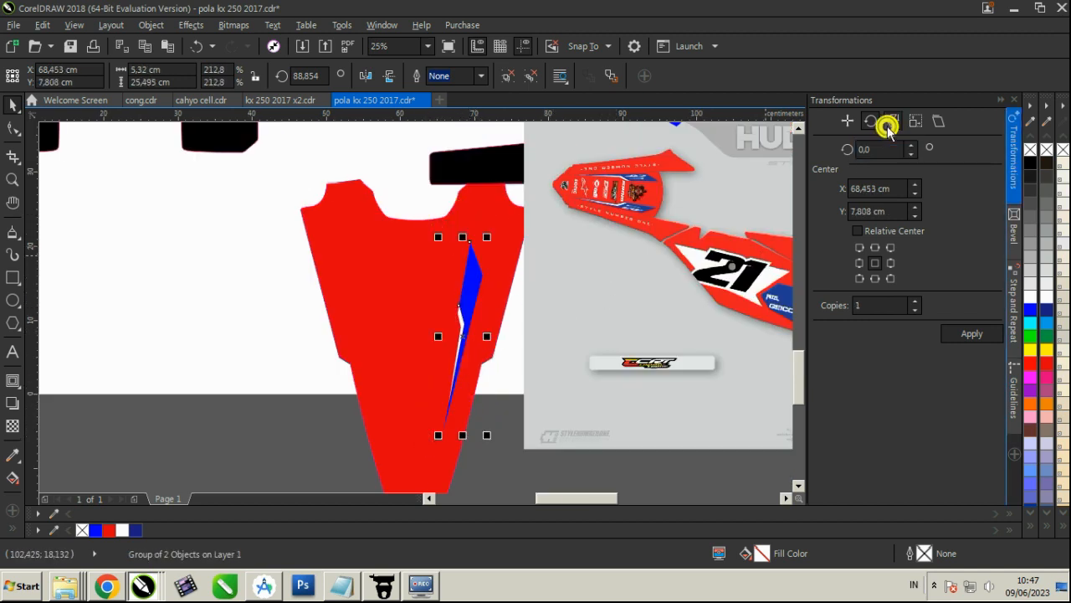
pyautogui.click(858, 224)
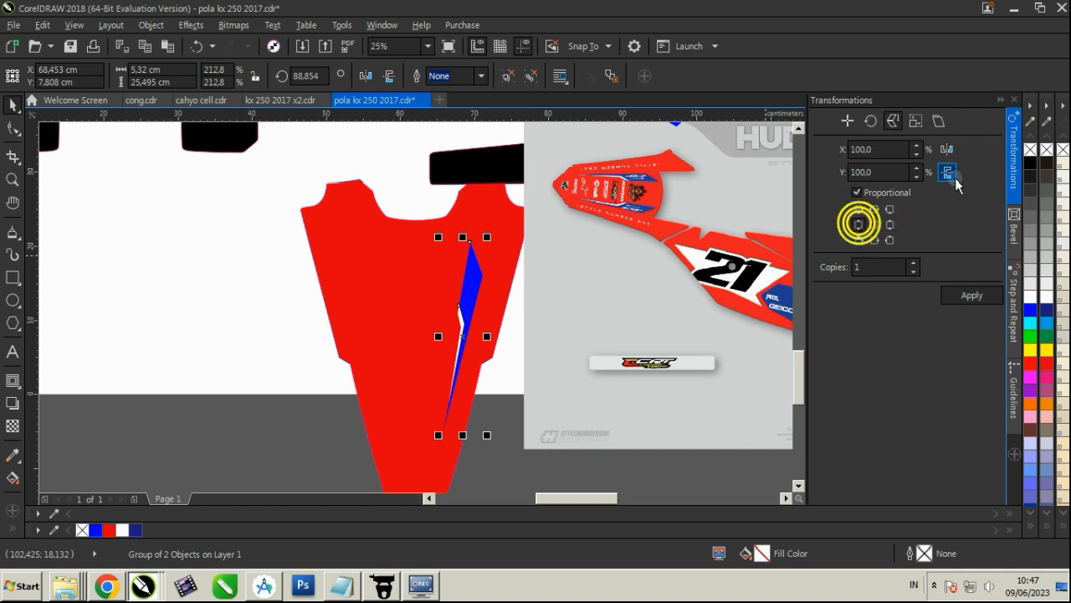
pyautogui.click(963, 293)
pyautogui.click(418, 288)
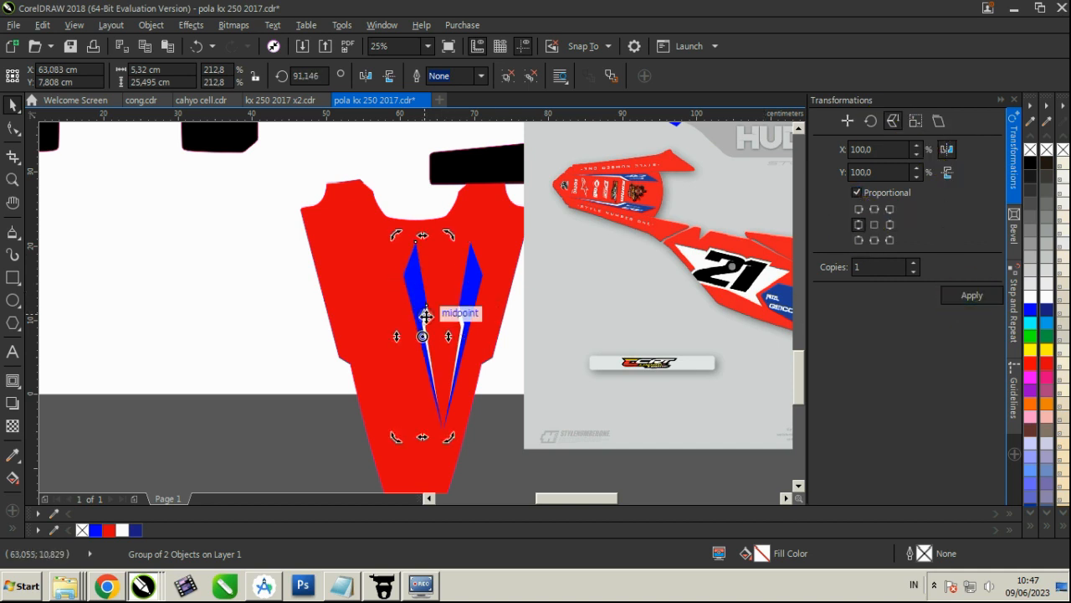
# Set the nudge distance to 1 cm and shift the mirrored stripe group outward toward the fender's opposite edge
pyautogui.click(538, 390)
pyautogui.click(426, 134)
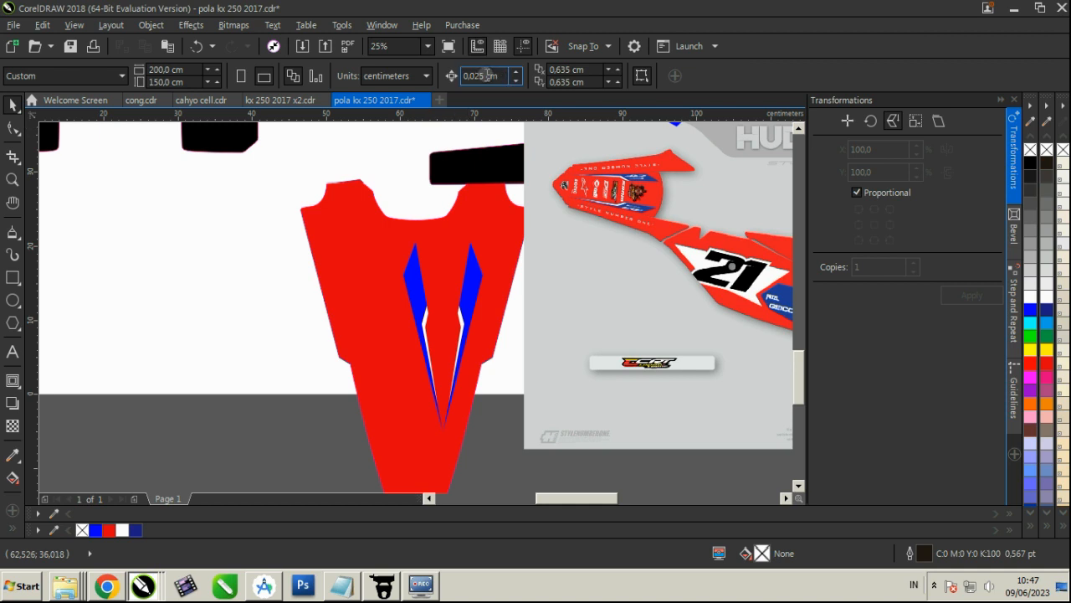
pyautogui.click(485, 75)
pyautogui.moveTo(402, 295); pyautogui.dragTo(407, 294)
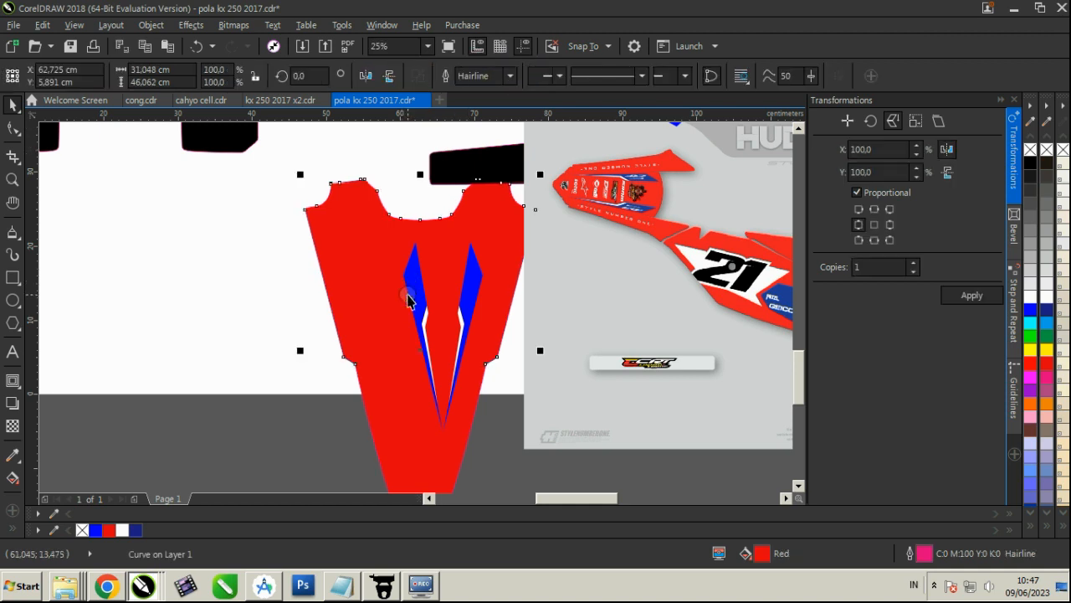
pyautogui.click(408, 294)
pyautogui.press('Left')
pyautogui.press('Left')
pyautogui.press('Left')
pyautogui.press('Left')
pyautogui.press('Left')
pyautogui.press('Left')
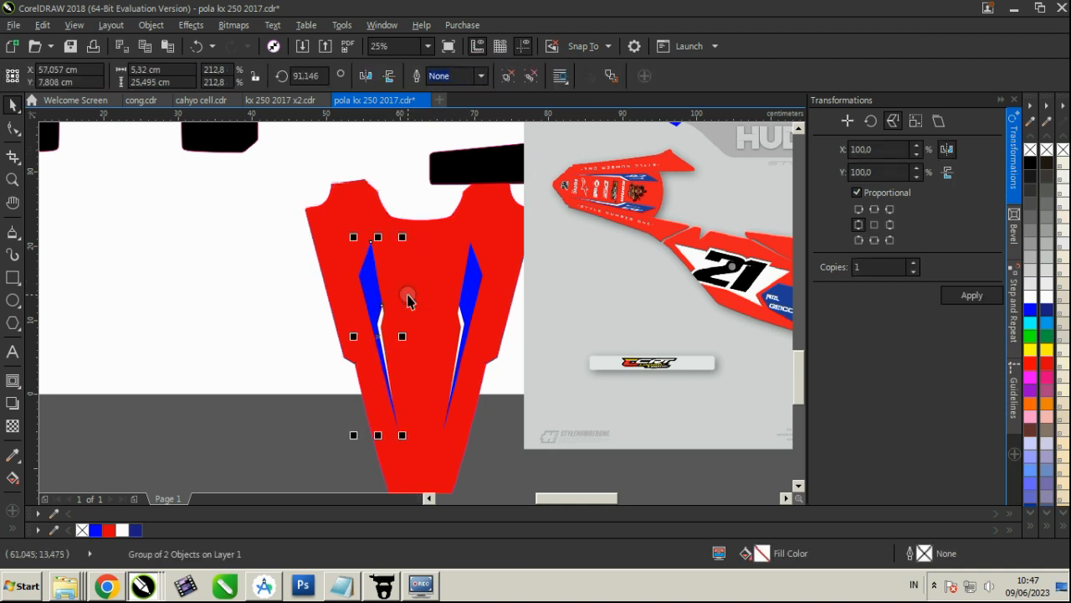
pyautogui.press('Escape')
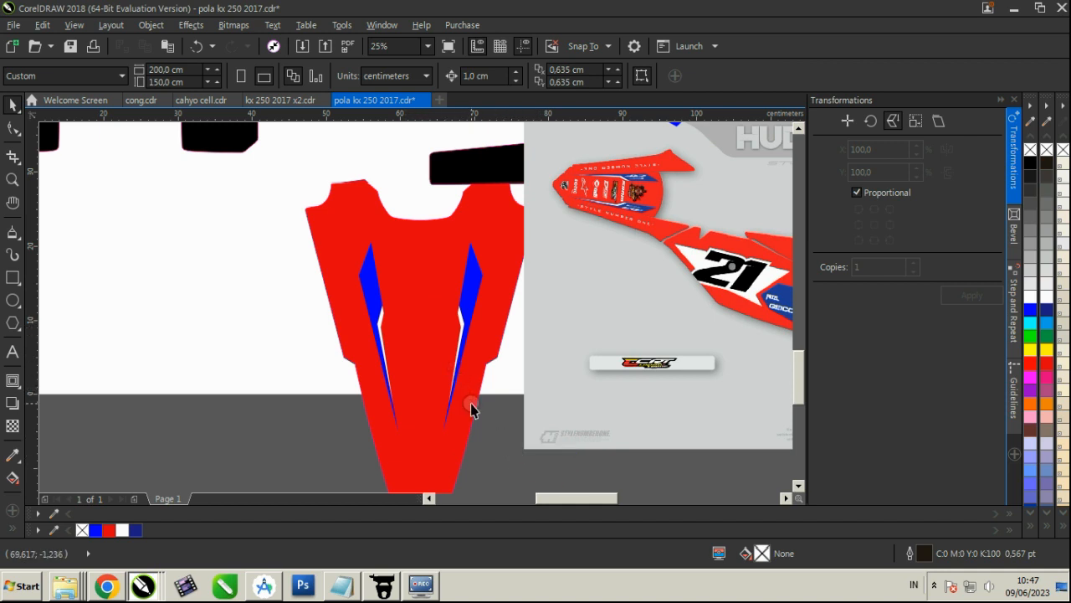
# Group both fender stripes and center them horizontally and vertically on the red rear fender template
pyautogui.moveTo(516, 471); pyautogui.dragTo(319, 223)
pyautogui.keyDown('shift'); pyautogui.click(396, 251); pyautogui.keyUp('shift')
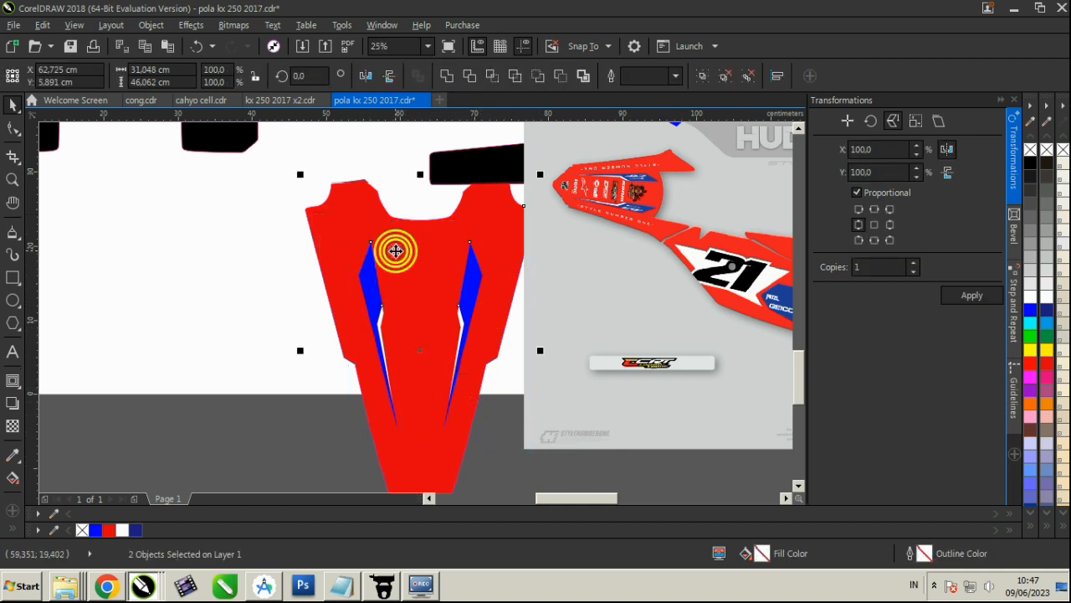
pyautogui.press('c')
pyautogui.press('e')
pyautogui.click(386, 193)
pyautogui.click(374, 290)
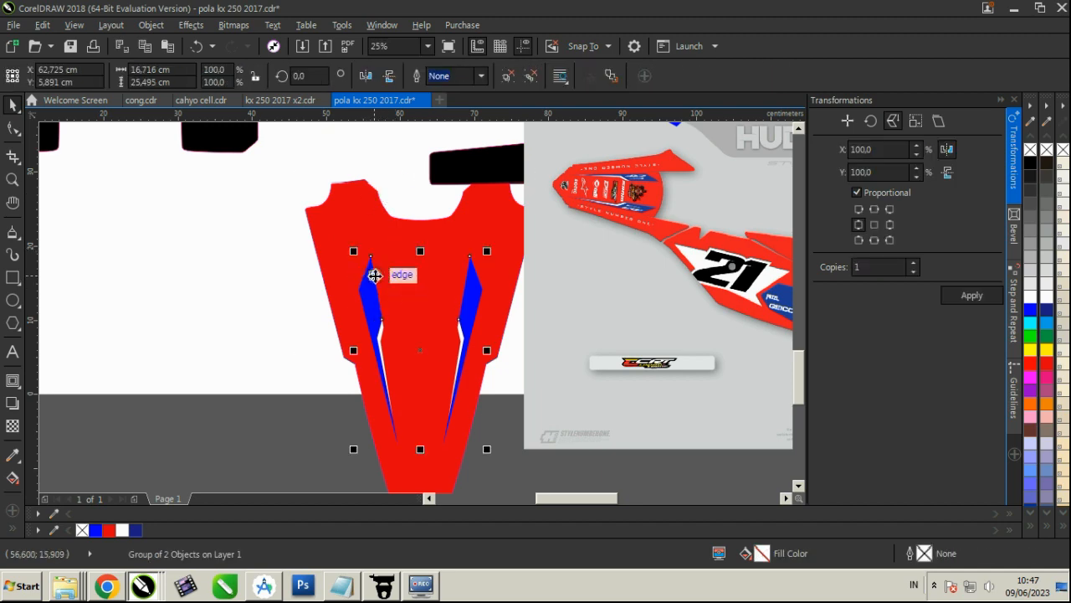
# Move the reference image down off the page, clear of the black swingarm templates
pyautogui.scroll(-1, 377, 276)
pyautogui.click(346, 267)
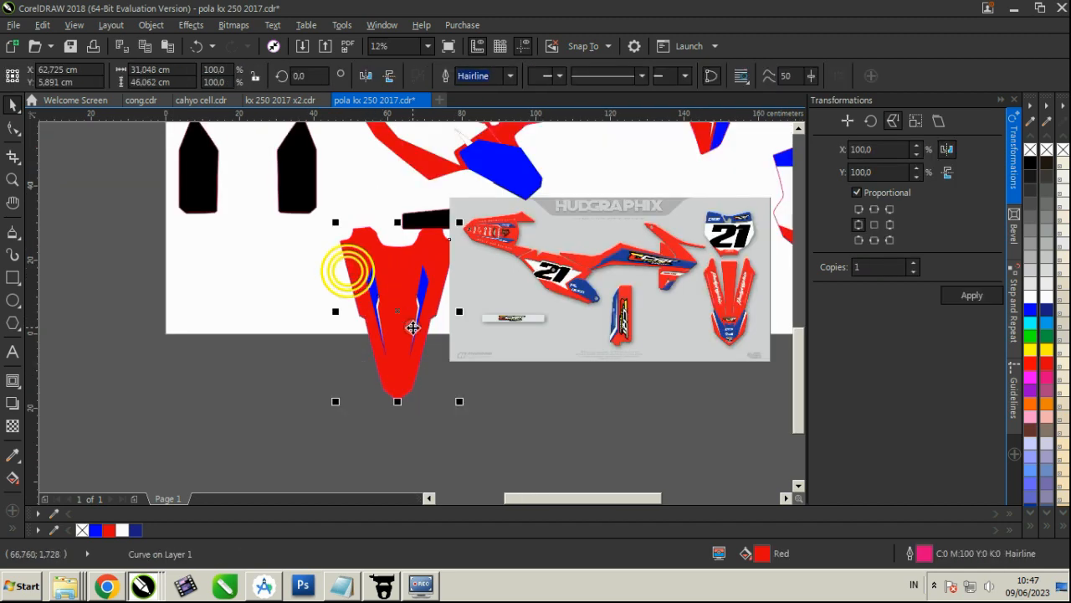
pyautogui.scroll(-1, 423, 348)
pyautogui.scroll(1, 477, 265)
pyautogui.click(476, 335)
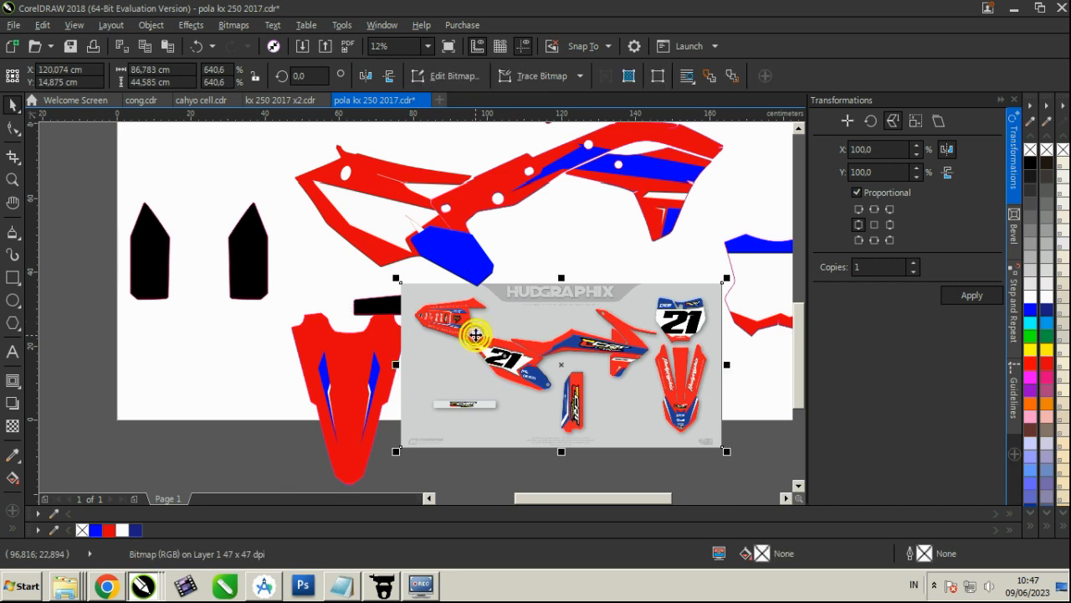
pyautogui.scroll(-1, 475, 325)
pyautogui.moveTo(476, 326); pyautogui.dragTo(484, 402)
pyautogui.scroll(1, 490, 333)
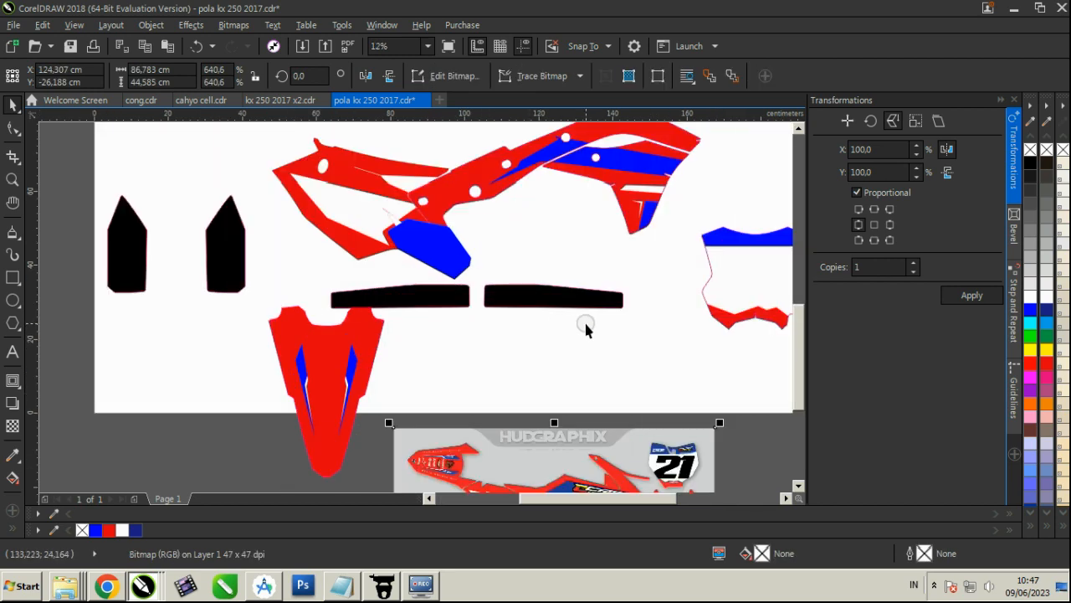
# Fill the two long black swingarm strips red and move them off the page above the front fender pieces
pyautogui.moveTo(609, 325); pyautogui.dragTo(301, 279)
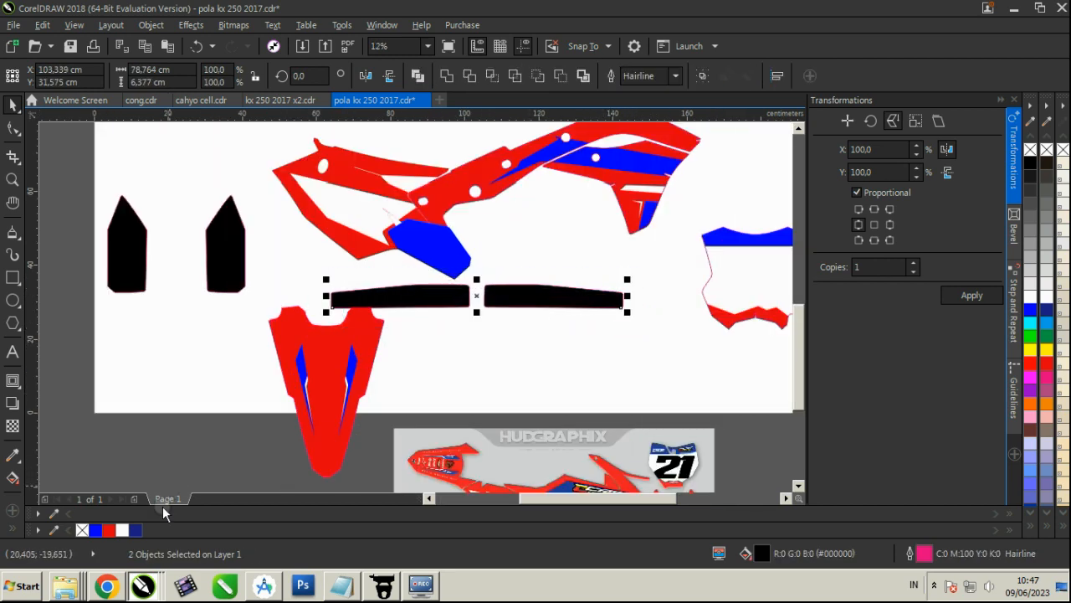
pyautogui.click(109, 530)
pyautogui.scroll(-1, 449, 304)
pyautogui.moveTo(500, 296); pyautogui.dragTo(619, 210)
pyautogui.click(620, 209)
pyautogui.scroll(-1, 452, 262)
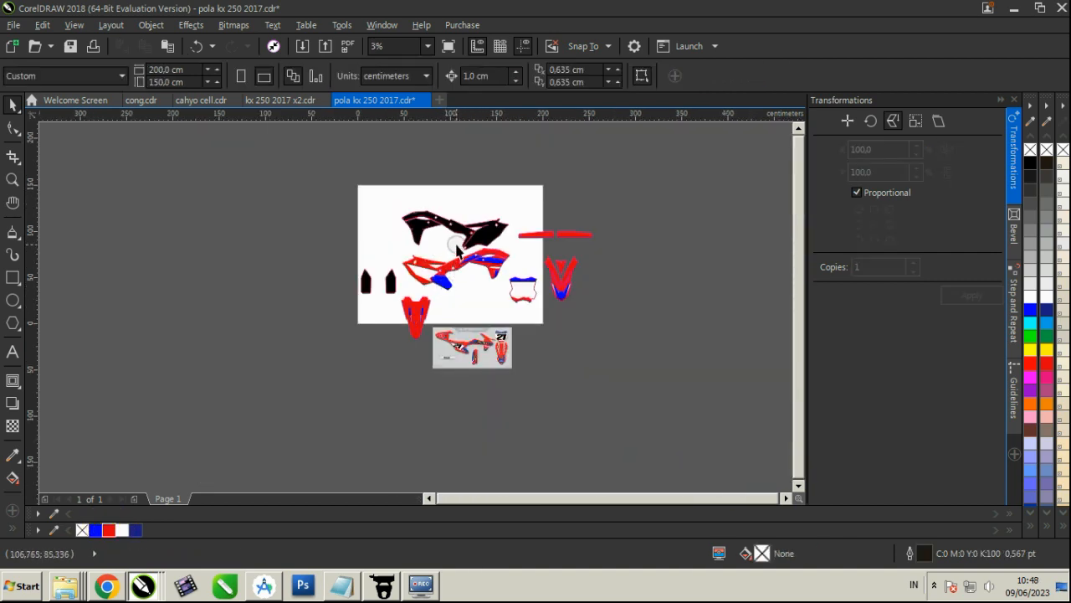
# Move the two pointed fork guard templates below the front plate, fill them red and save the file
pyautogui.scroll(1, 526, 333)
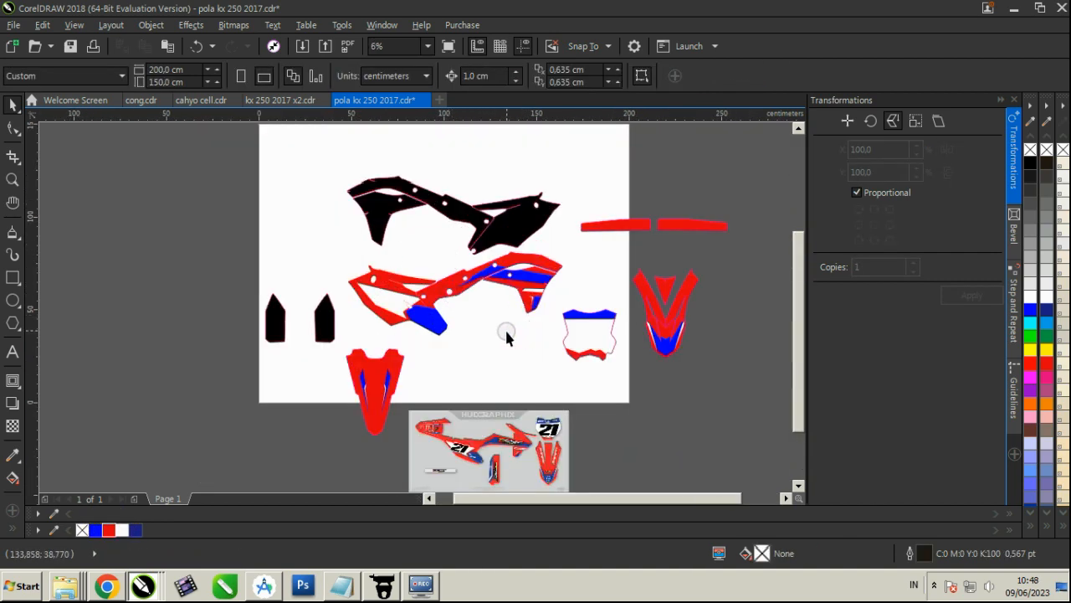
pyautogui.hotkey('ctrl', 's')
pyautogui.click(324, 323)
pyautogui.scroll(1, 299, 320)
pyautogui.keyDown('shift'); pyautogui.click(273, 315); pyautogui.keyUp('shift')
pyautogui.moveTo(272, 315); pyautogui.dragTo(687, 412)
pyautogui.click(108, 530)
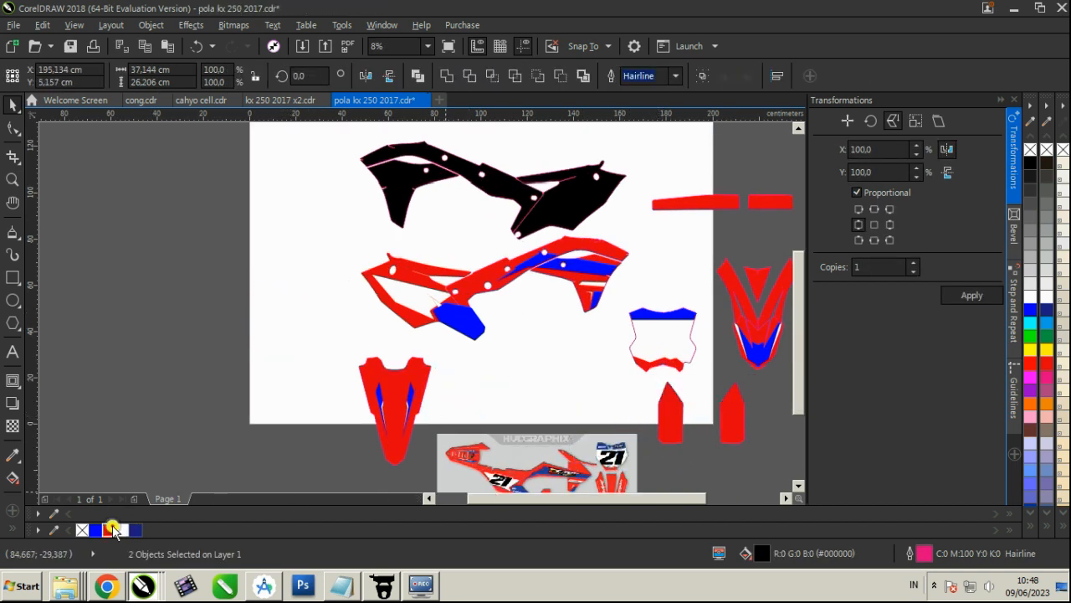
pyautogui.click(236, 345)
pyautogui.click(934, 586)
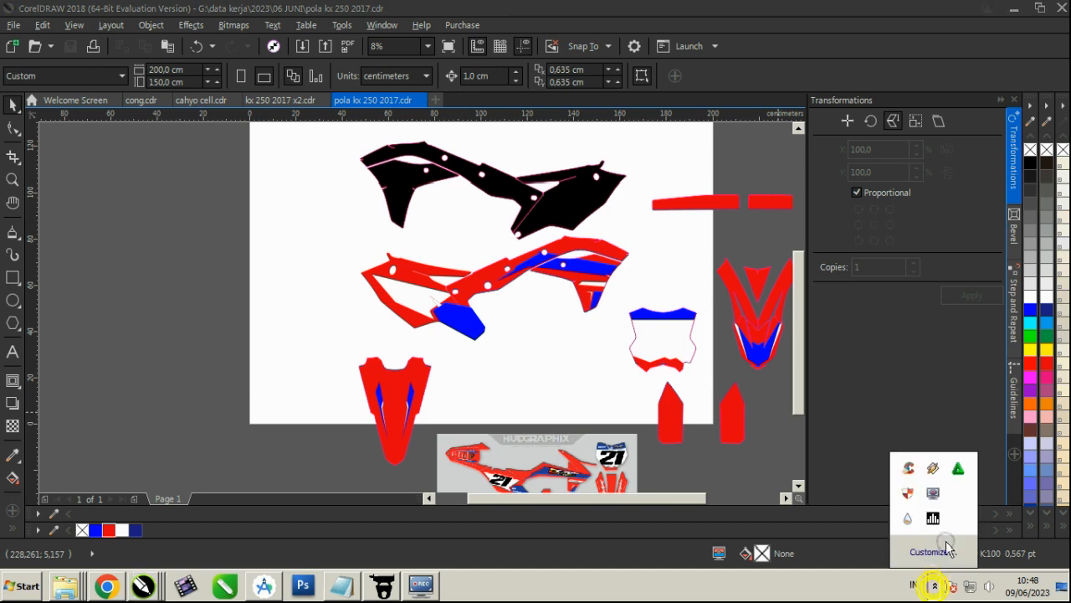
pyautogui.rightClick(932, 517)
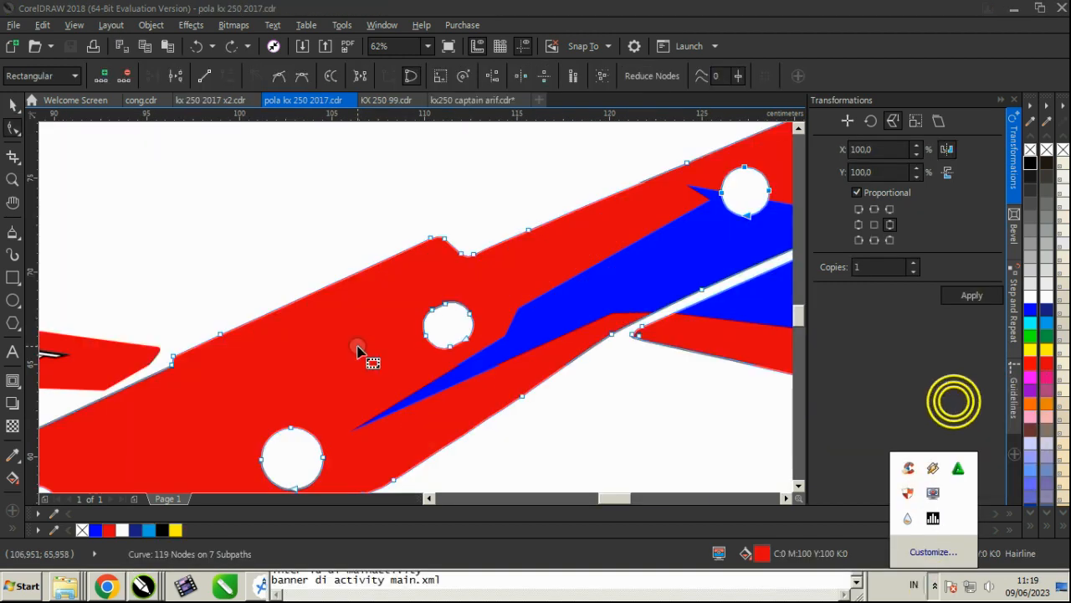
# Delete the nodes of the three lower round bolt holes in the red side panel between the shroud and the rear panel
pyautogui.moveTo(371, 279); pyautogui.dragTo(521, 355)
pyautogui.press('Delete')
pyautogui.scroll(-1, 260, 382)
pyautogui.moveTo(238, 385); pyautogui.dragTo(293, 442)
pyautogui.press('Delete')
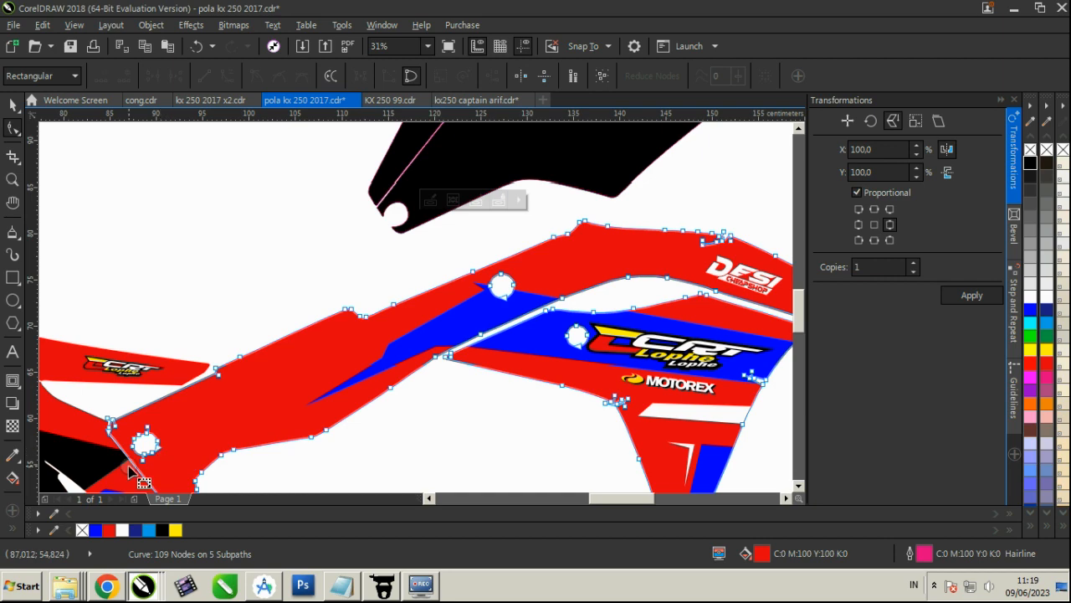
pyautogui.scroll(1, 130, 471)
pyautogui.moveTo(195, 459); pyautogui.dragTo(130, 395)
pyautogui.press('Delete')
pyautogui.scroll(-2, 360, 387)
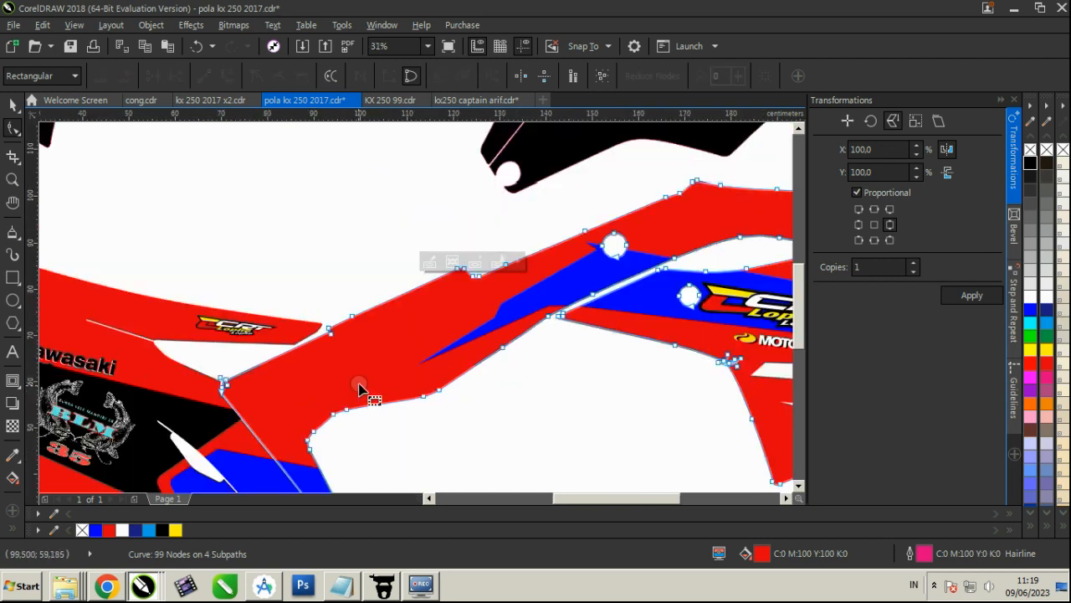
# Delete the nodes of the remaining round bolt holes in the side panel, on the upper blue stripe and beside the shroud's CRT logo
pyautogui.scroll(2, 491, 326)
pyautogui.moveTo(535, 313); pyautogui.dragTo(443, 246)
pyautogui.press('Delete')
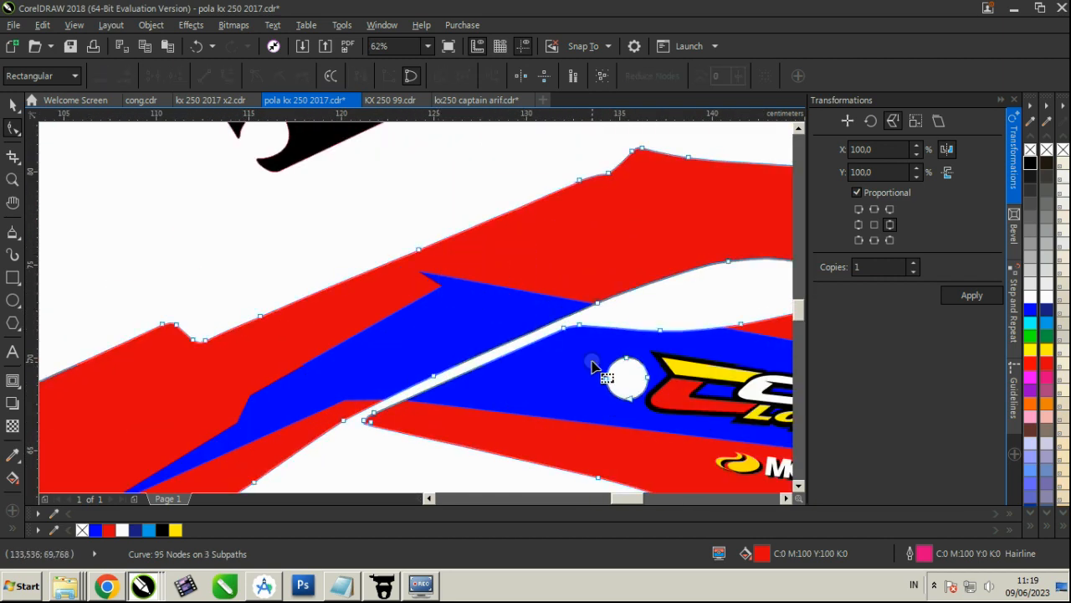
pyautogui.moveTo(594, 355); pyautogui.dragTo(658, 409)
pyautogui.press('Delete')
pyautogui.scroll(-1, 598, 374)
pyautogui.scroll(-1, 615, 389)
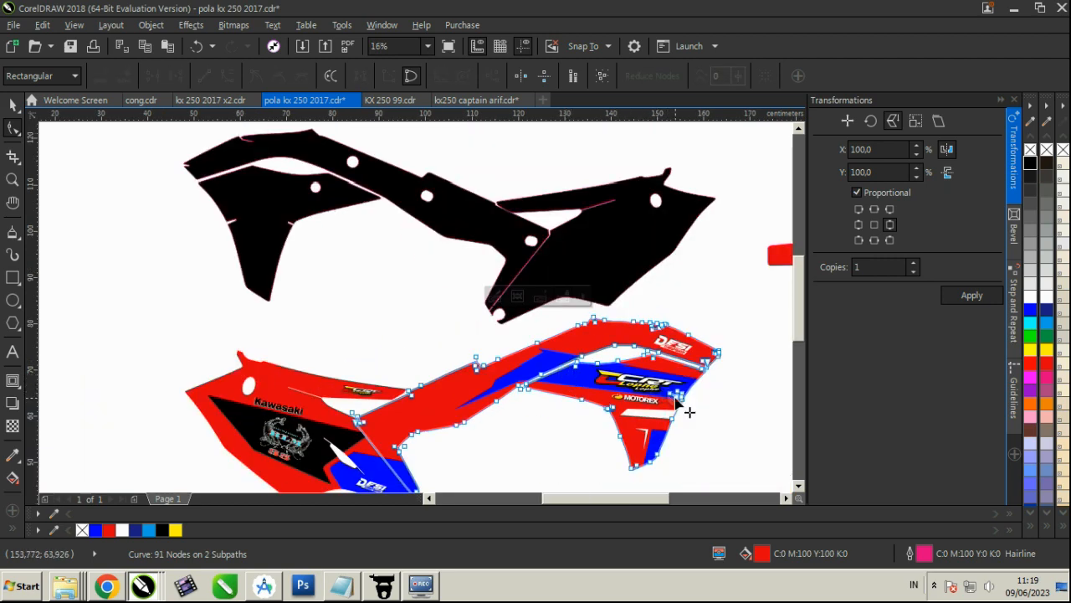
# Delete the nodes of the oval hole above the Kawasaki lettering and of the long slot cutout in the rear panel
pyautogui.scroll(1, 689, 411)
pyautogui.scroll(-1, 350, 371)
pyautogui.scroll(1, 350, 371)
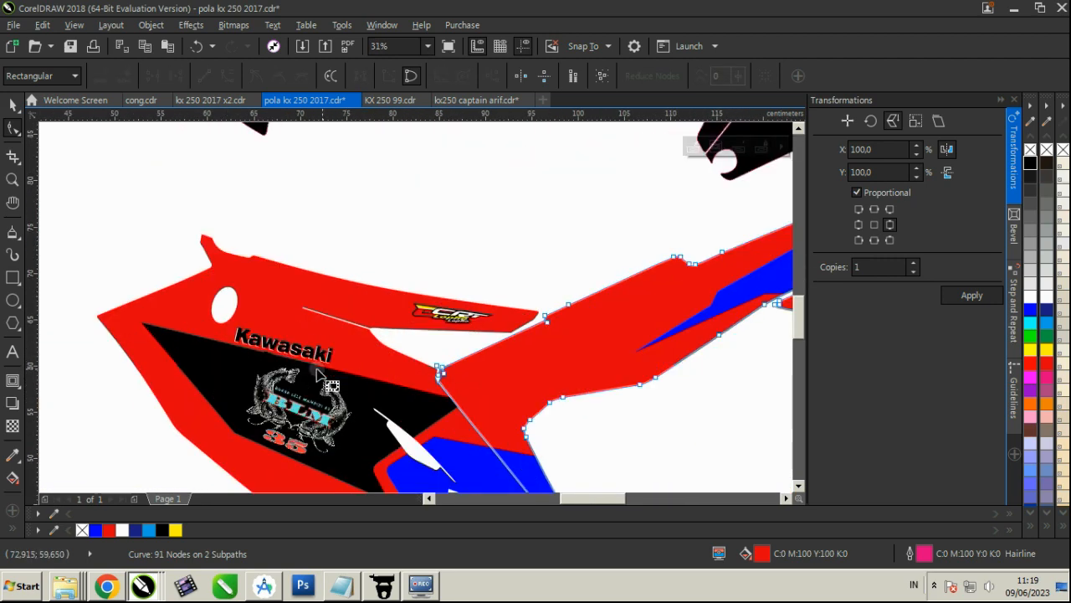
pyautogui.scroll(2, 214, 311)
pyautogui.moveTo(389, 407); pyautogui.dragTo(211, 259)
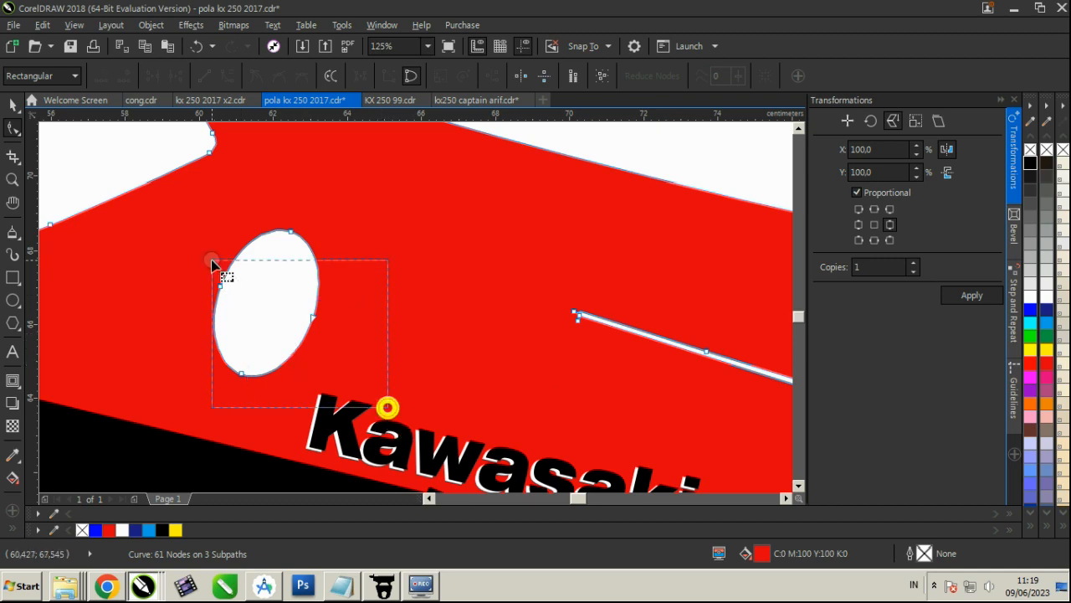
pyautogui.press('Delete')
pyautogui.scroll(-2, 249, 234)
pyautogui.scroll(1, 406, 382)
pyautogui.moveTo(405, 324); pyautogui.dragTo(491, 421)
pyautogui.press('Delete')
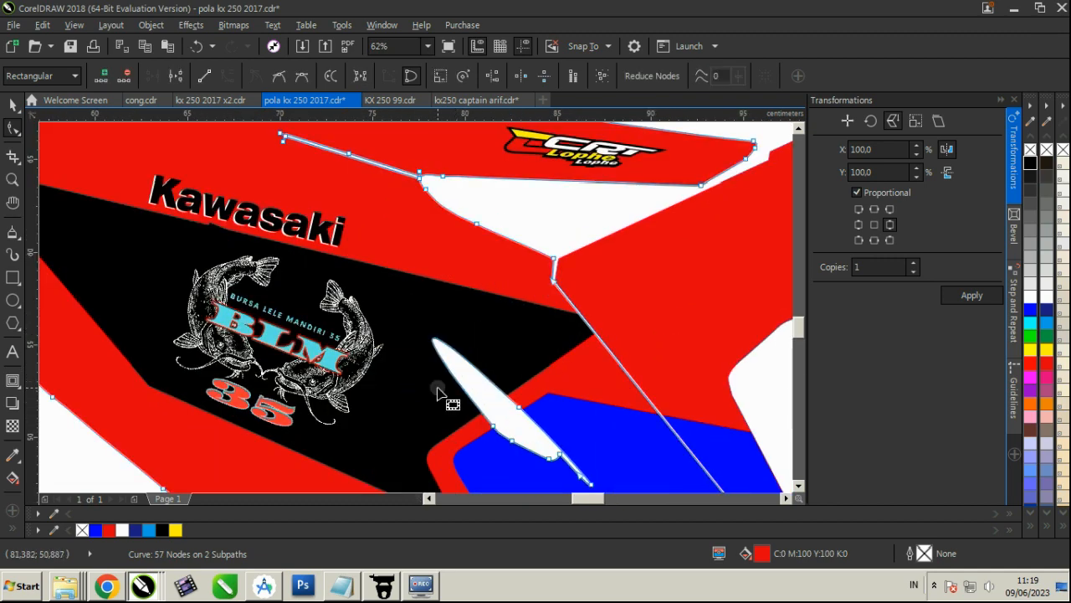
pyautogui.moveTo(402, 359); pyautogui.dragTo(596, 481)
pyautogui.press('Delete')
# Group the nine objects of the red side and rear panel graphic below the black templates
pyautogui.scroll(1, 551, 402)
pyautogui.scroll(-2, 551, 408)
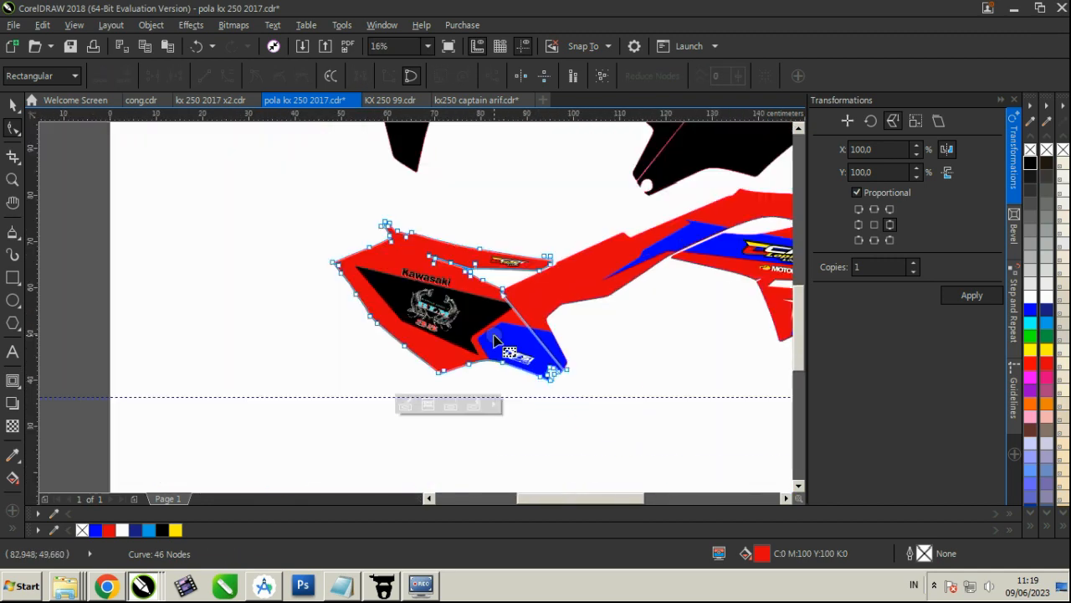
pyautogui.scroll(3, 426, 235)
pyautogui.scroll(-4, 495, 287)
pyautogui.scroll(1, 402, 301)
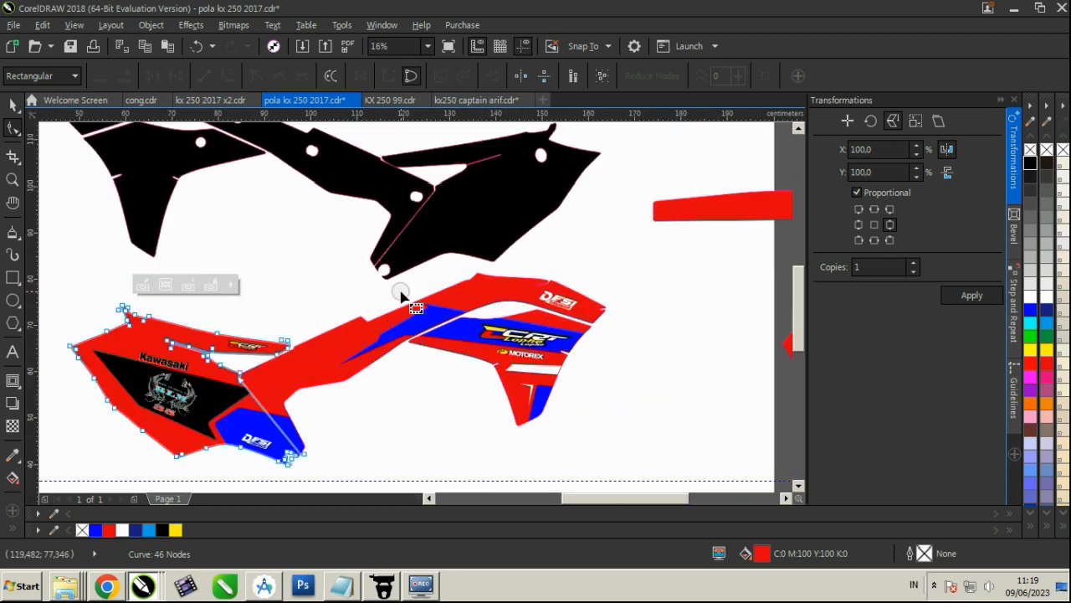
pyautogui.scroll(-1, 421, 310)
pyautogui.click(12, 103)
pyautogui.click(142, 258)
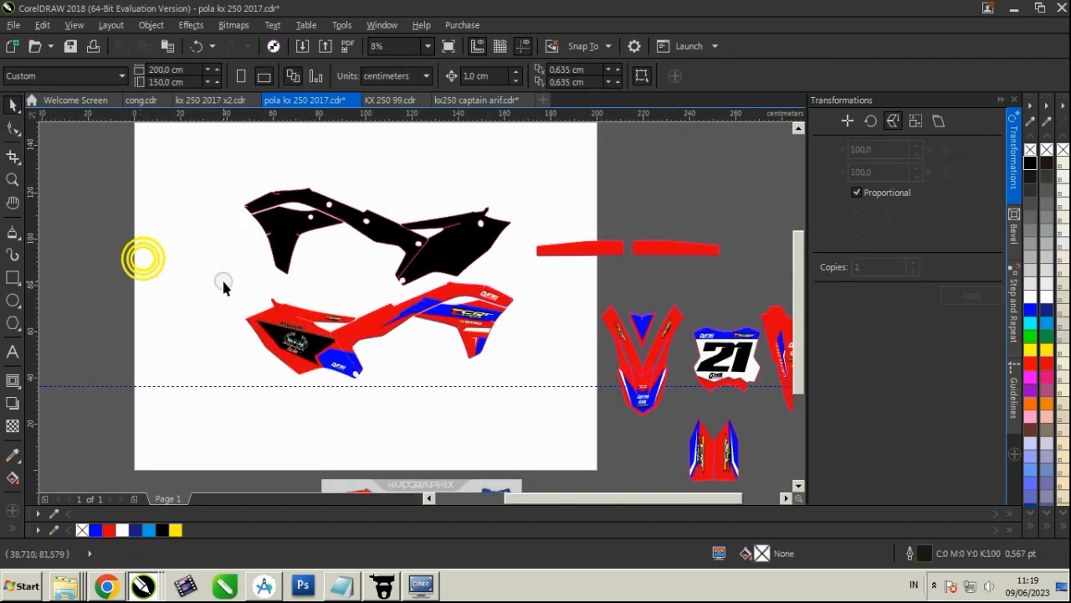
pyautogui.moveTo(525, 390); pyautogui.dragTo(524, 389)
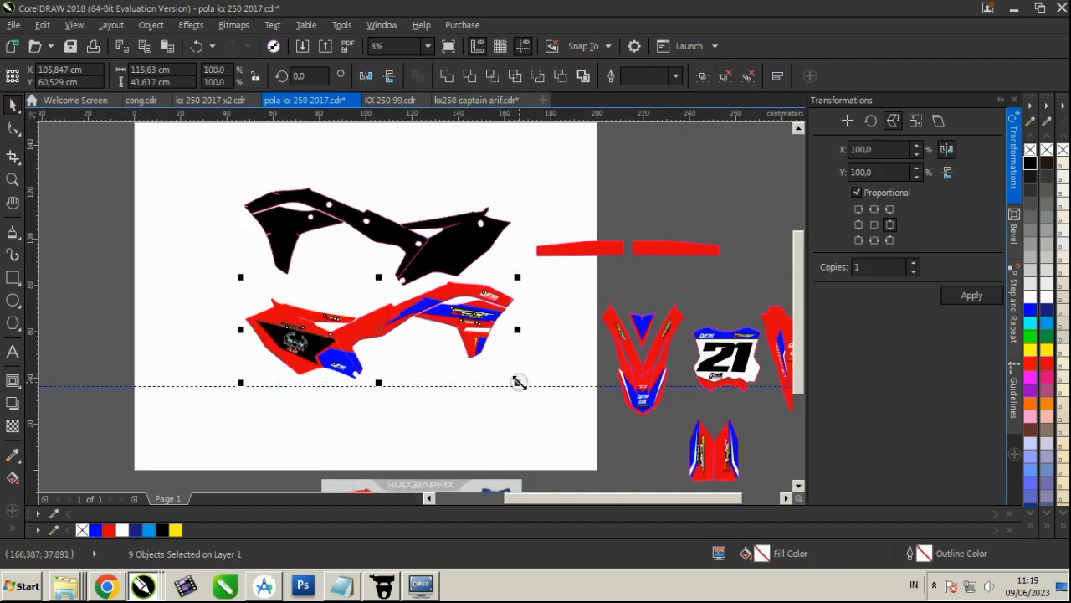
pyautogui.hotkey('ctrl', 'g')
# Preview the grouped side graphic full screen, return to the drawing and clear the selection
pyautogui.scroll(1, 343, 326)
pyautogui.rightClick(310, 238)
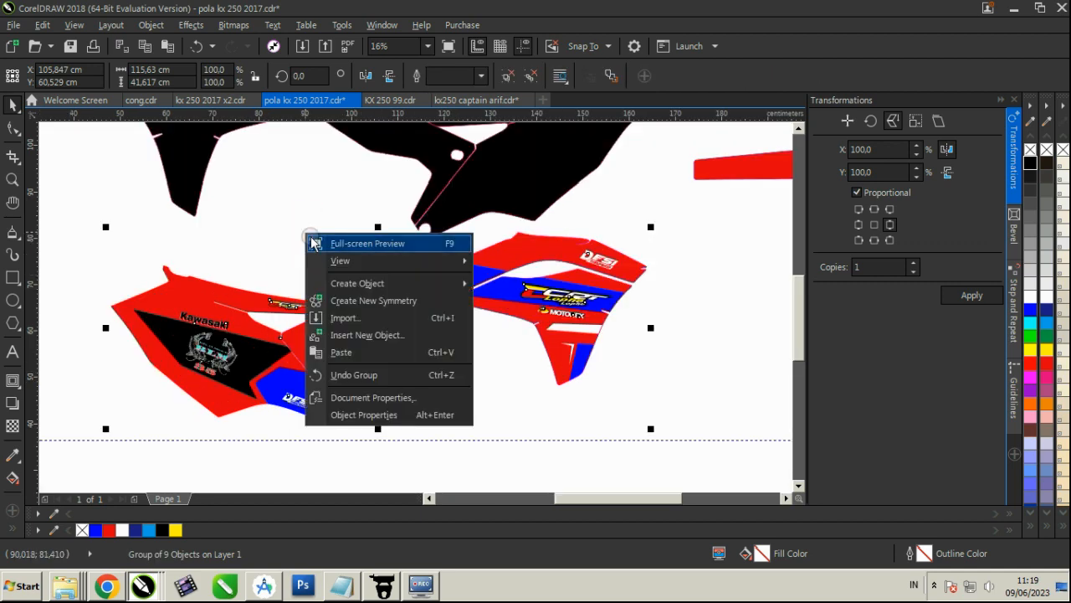
pyautogui.click(315, 243)
pyautogui.click(310, 239)
pyautogui.click(318, 216)
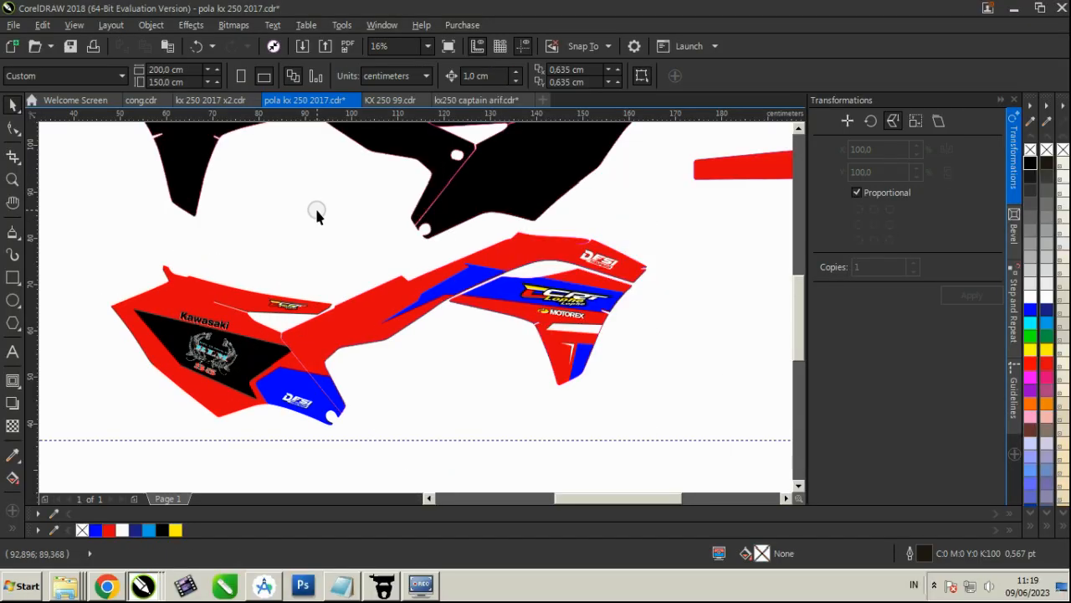
# Try to mirror the grouped side graphic horizontally about its centre without copies and lay it over the black template
pyautogui.scroll(-1, 316, 216)
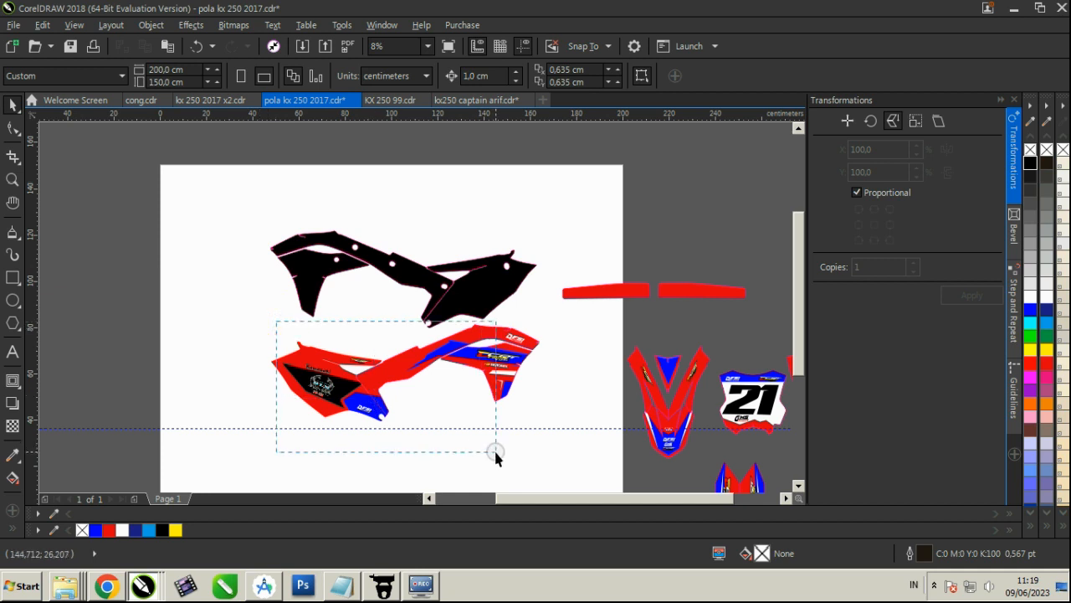
pyautogui.moveTo(245, 308); pyautogui.dragTo(246, 307)
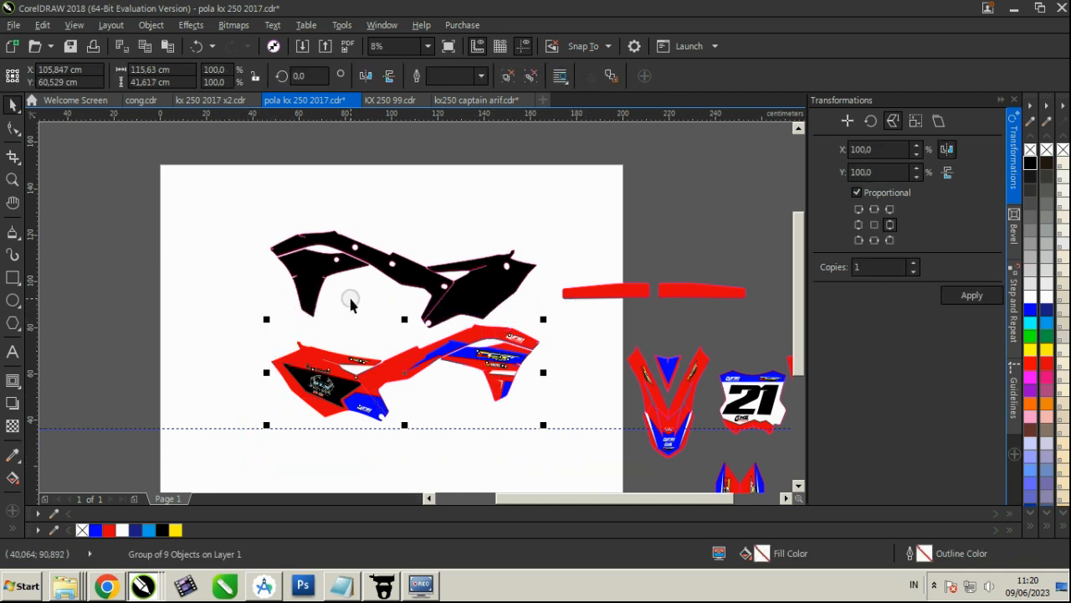
pyautogui.click(873, 225)
pyautogui.click(969, 294)
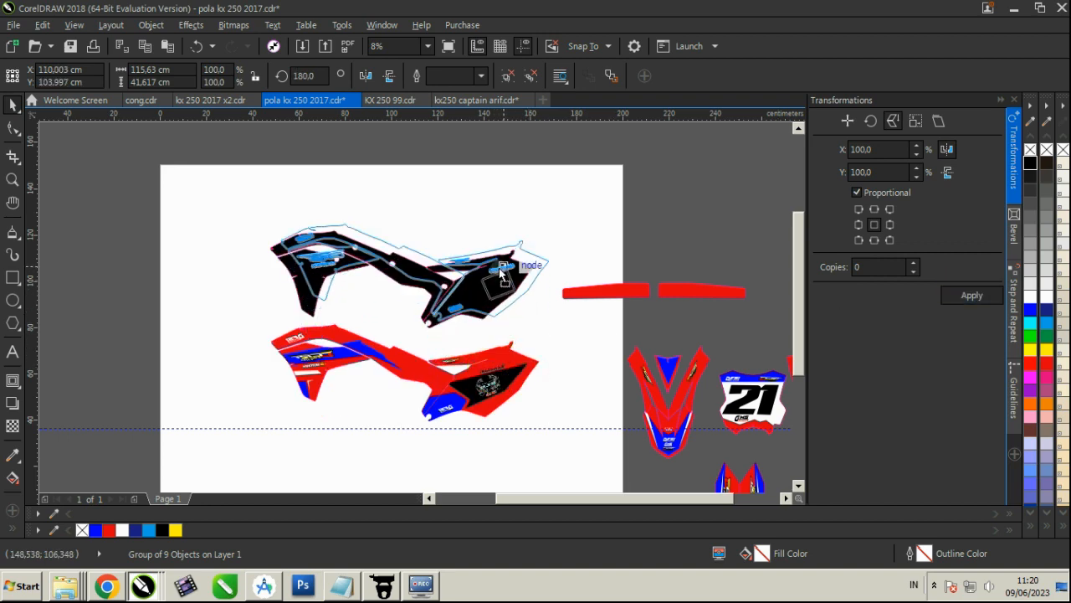
pyautogui.moveTo(502, 272); pyautogui.dragTo(502, 272)
pyautogui.scroll(3, 485, 289)
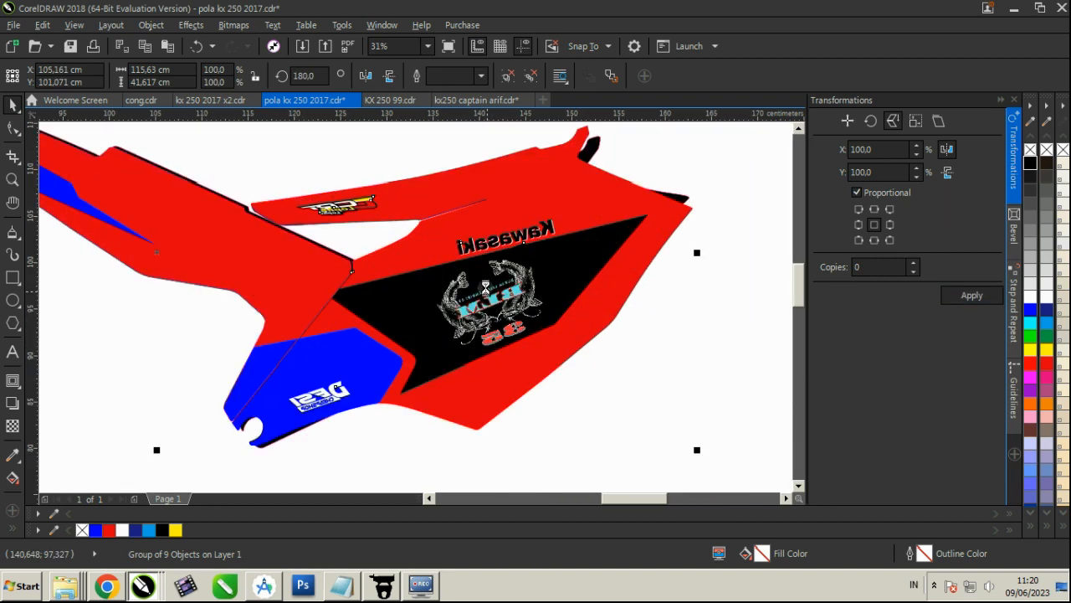
pyautogui.scroll(-3, 485, 289)
pyautogui.click(605, 252)
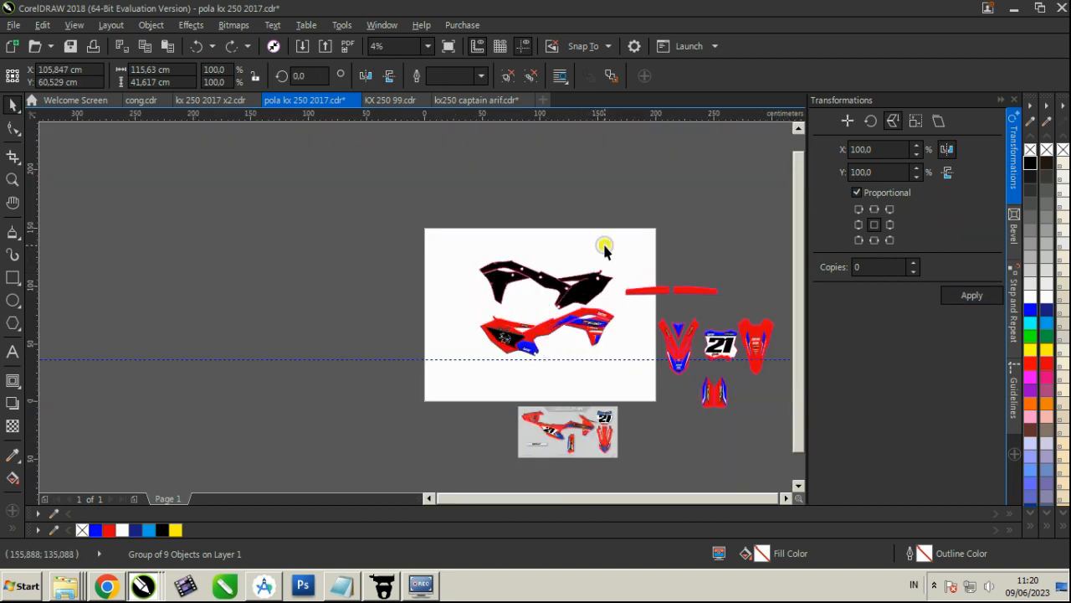
# Move the black side panel templates up off the page
pyautogui.scroll(1, 604, 260)
pyautogui.moveTo(292, 215); pyautogui.dragTo(631, 357)
pyautogui.scroll(-1, 547, 287)
pyautogui.moveTo(550, 291); pyautogui.dragTo(524, 178)
pyautogui.click(653, 236)
pyautogui.scroll(1, 646, 310)
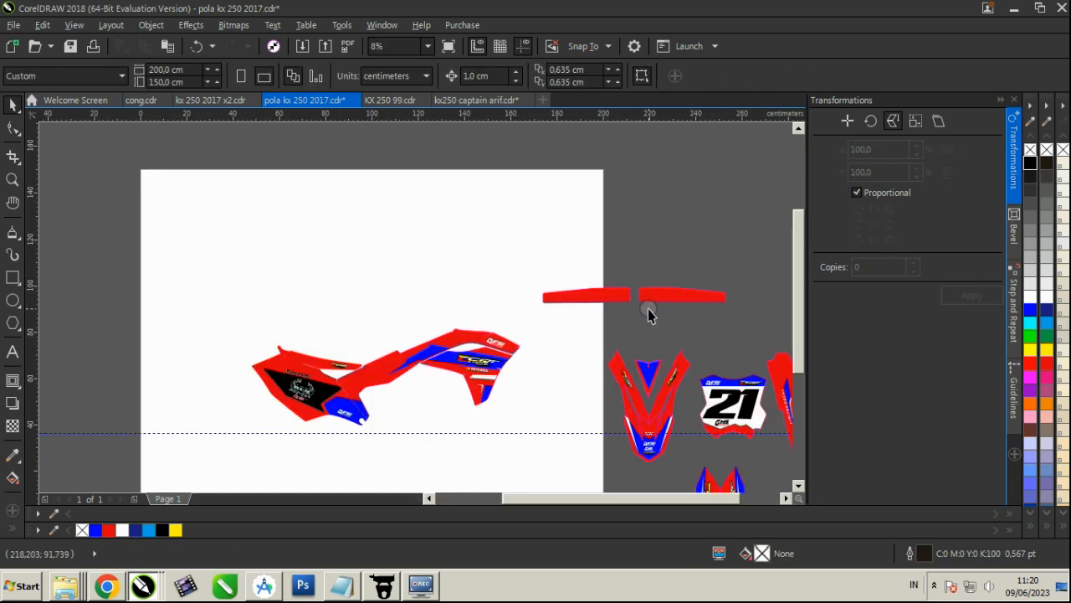
# Check the reference image and fill the two long red swingarm strips white
pyautogui.scroll(-1, 646, 310)
pyautogui.scroll(1, 547, 438)
pyautogui.scroll(2, 424, 454)
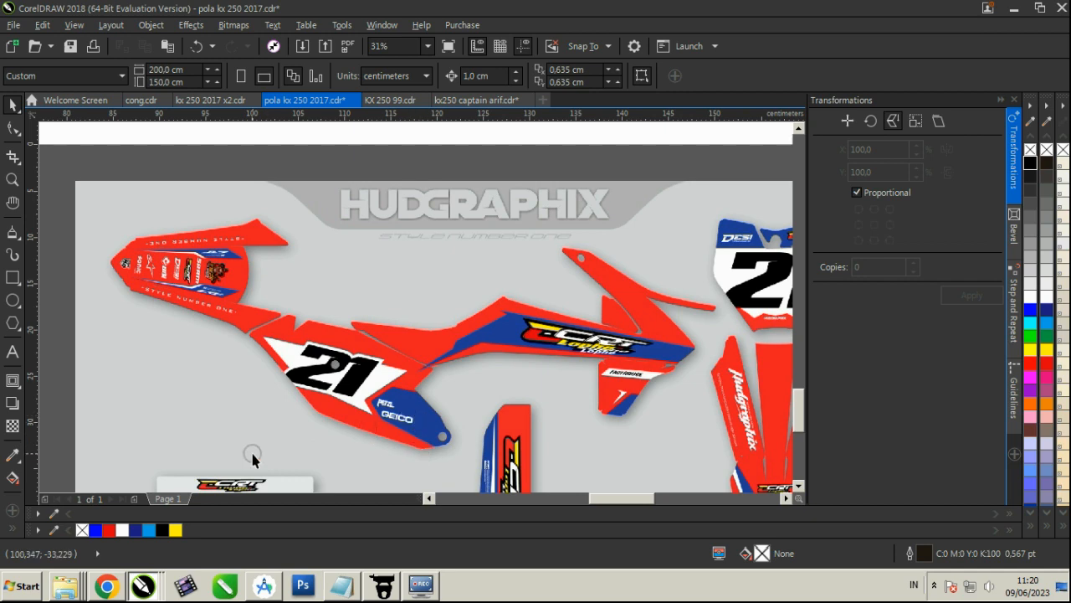
pyautogui.scroll(-2, 251, 460)
pyautogui.scroll(1, 543, 247)
pyautogui.scroll(1, 536, 139)
pyautogui.click(529, 194)
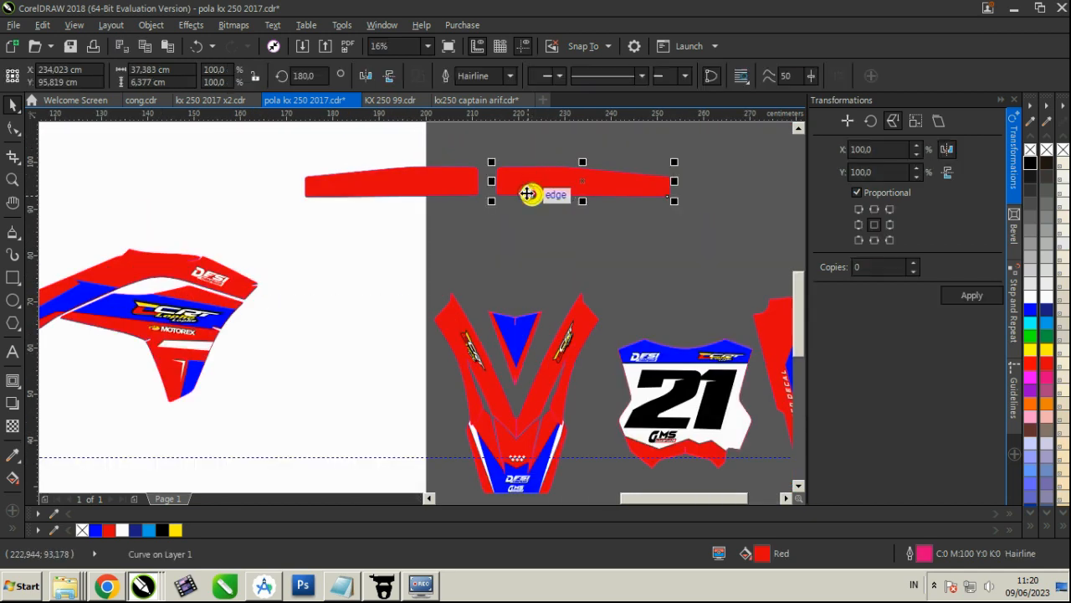
pyautogui.keyDown('shift'); pyautogui.click(440, 178); pyautogui.keyUp('shift')
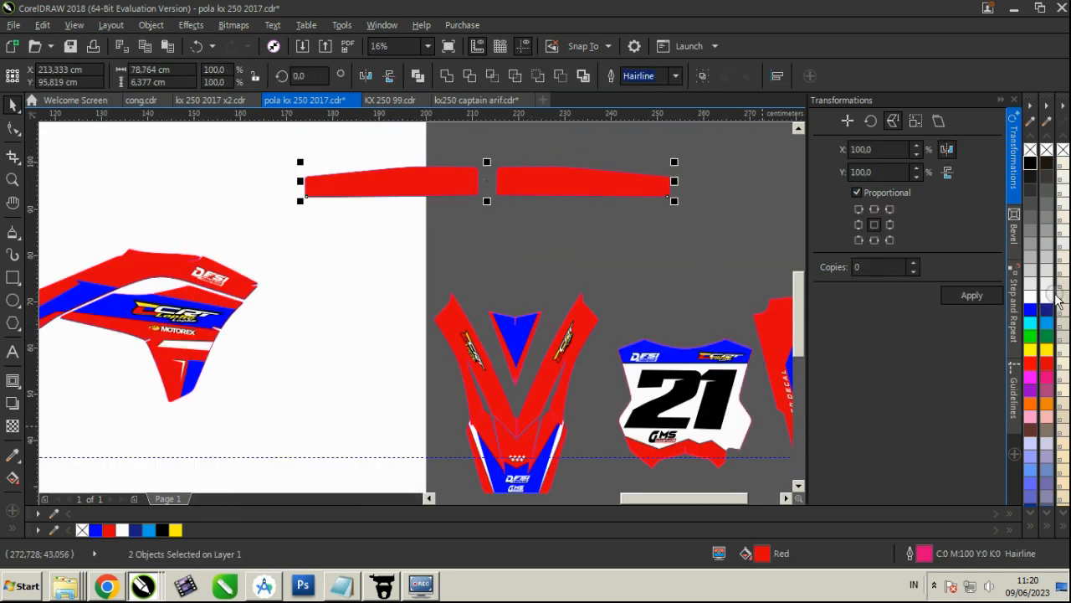
pyautogui.click(688, 286)
pyautogui.moveTo(675, 247); pyautogui.dragTo(276, 123)
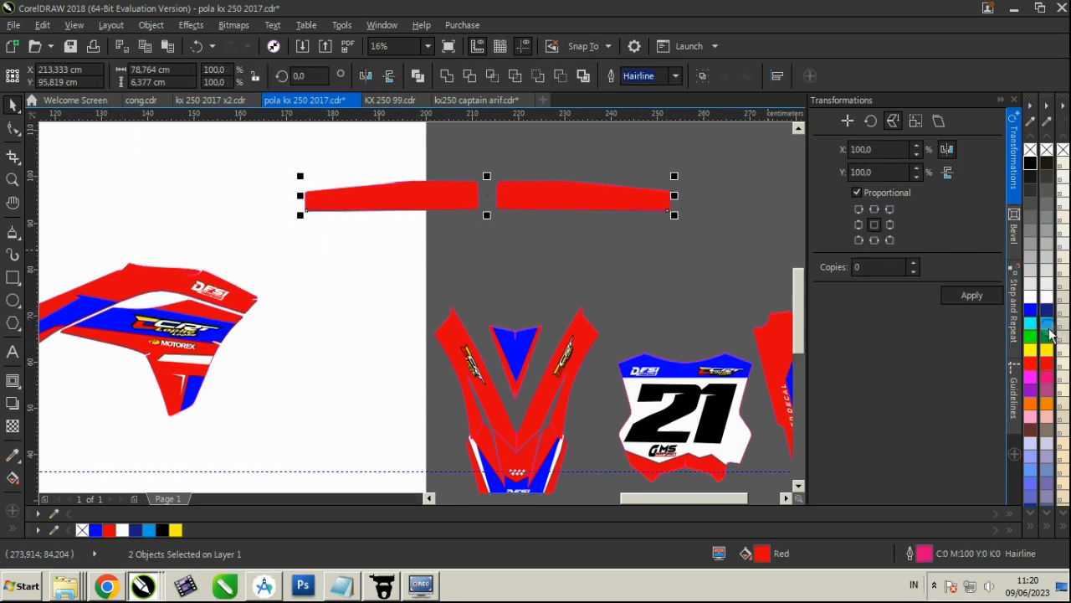
pyautogui.click(1043, 300)
pyautogui.click(605, 287)
# Place a copy of the number plate's CRT Lophe logo on the swingarm strip farther from the page, enlarged to about 20.5 cm wide
pyautogui.scroll(-1, 631, 347)
pyautogui.scroll(2, 659, 360)
pyautogui.moveTo(656, 298)
pyautogui.mouseDown()
pyautogui.moveTo(781, 392)
pyautogui.moveTo(661, 283)
pyautogui.mouseUp()
pyautogui.scroll(-2, 752, 378)
pyautogui.hotkey('ctrl', 'z')
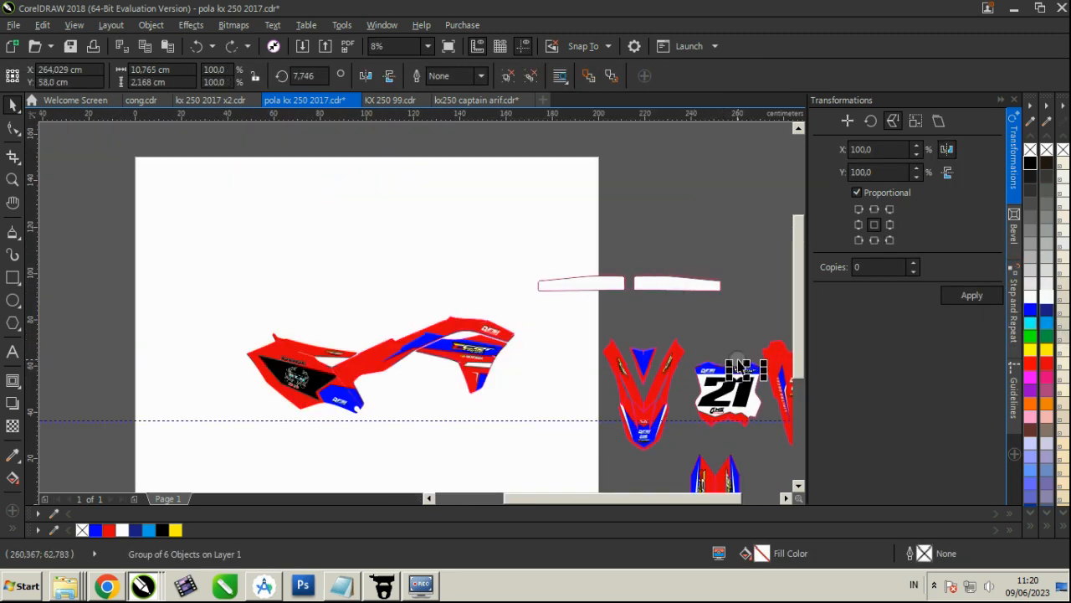
pyautogui.moveTo(739, 368); pyautogui.dragTo(749, 333)
pyautogui.scroll(3, 658, 282)
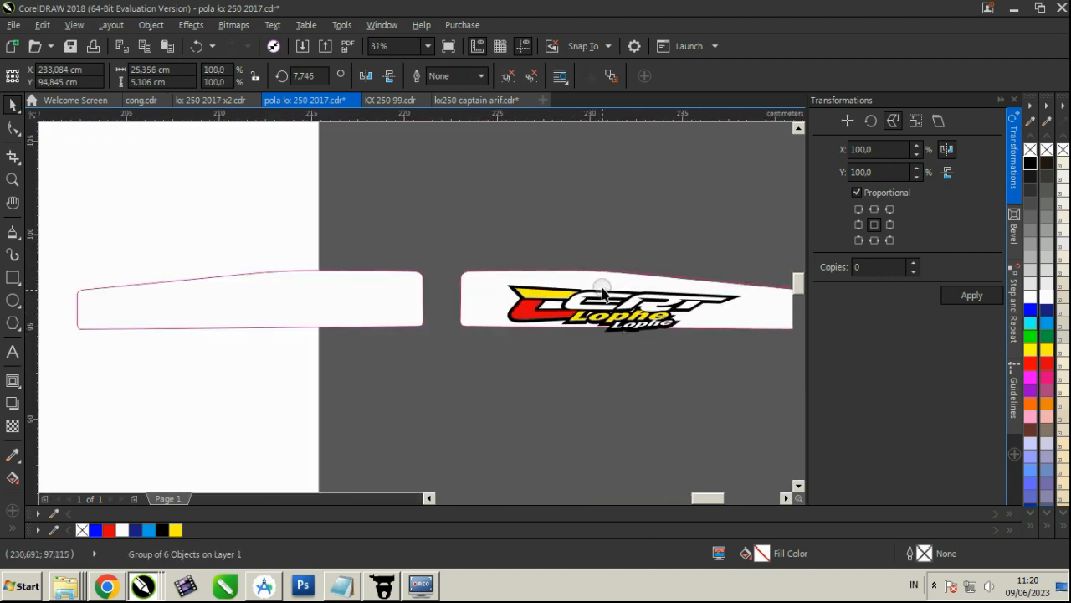
pyautogui.scroll(2, 600, 293)
pyautogui.moveTo(600, 292)
pyautogui.mouseDown()
pyautogui.moveTo(565, 287)
pyautogui.moveTo(607, 274)
pyautogui.mouseUp()
pyautogui.scroll(-2, 611, 289)
# Copy the CRT Lophe logo onto the swingarm strip overlapping the page edge and adjust its position
pyautogui.moveTo(494, 301); pyautogui.dragTo(336, 316)
pyautogui.scroll(-2, 471, 329)
pyautogui.scroll(2, 376, 307)
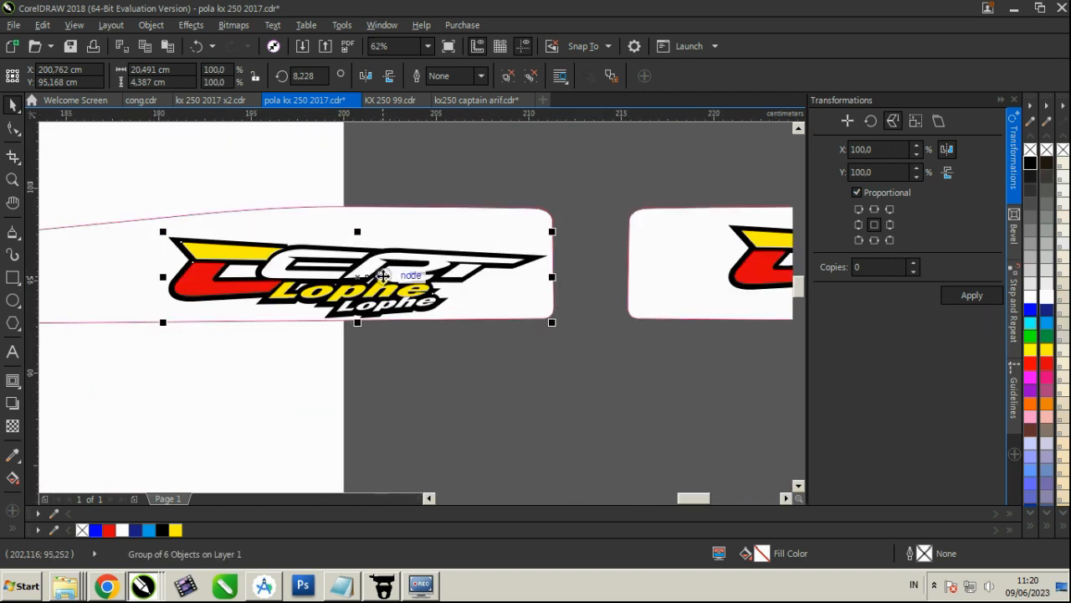
pyautogui.moveTo(383, 276); pyautogui.dragTo(317, 266)
pyautogui.scroll(-2, 356, 295)
pyautogui.click(447, 350)
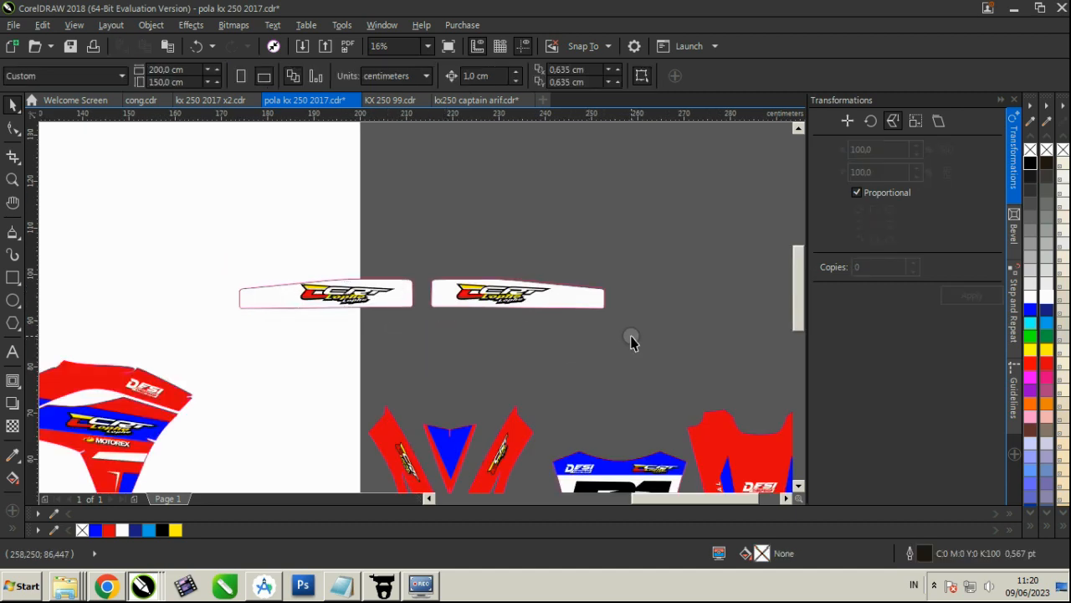
# Delete both swingarm strips together with their CRT Lophe logos
pyautogui.click(591, 302)
pyautogui.press('Delete')
pyautogui.moveTo(606, 352); pyautogui.dragTo(212, 245)
pyautogui.press('Delete')
pyautogui.scroll(-2, 513, 243)
pyautogui.scroll(2, 602, 270)
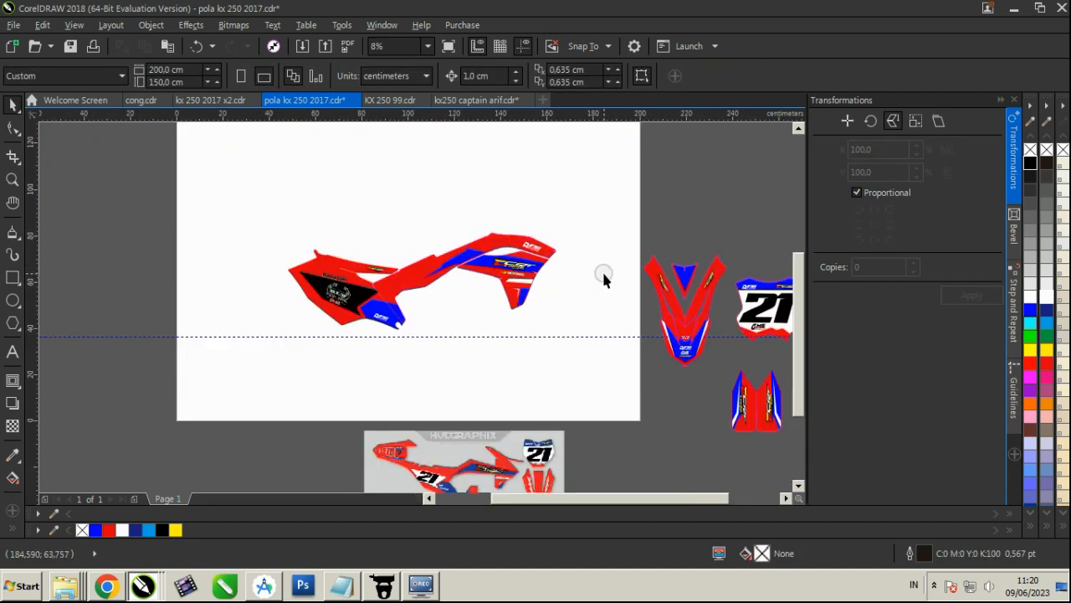
# Move the grouped side graphic above the front fender pieces and the reference image off the opposite side of the page
pyautogui.scroll(-3, 616, 282)
pyautogui.scroll(1, 508, 257)
pyautogui.moveTo(525, 278); pyautogui.dragTo(686, 234)
pyautogui.moveTo(409, 263); pyautogui.dragTo(546, 384)
pyautogui.moveTo(343, 361)
pyautogui.mouseDown()
pyautogui.moveTo(542, 406)
pyautogui.moveTo(407, 344)
pyautogui.mouseUp()
pyautogui.press('Delete')
pyautogui.rightClick(499, 376)
pyautogui.click(526, 408)
pyautogui.moveTo(525, 408); pyautogui.dragTo(311, 312)
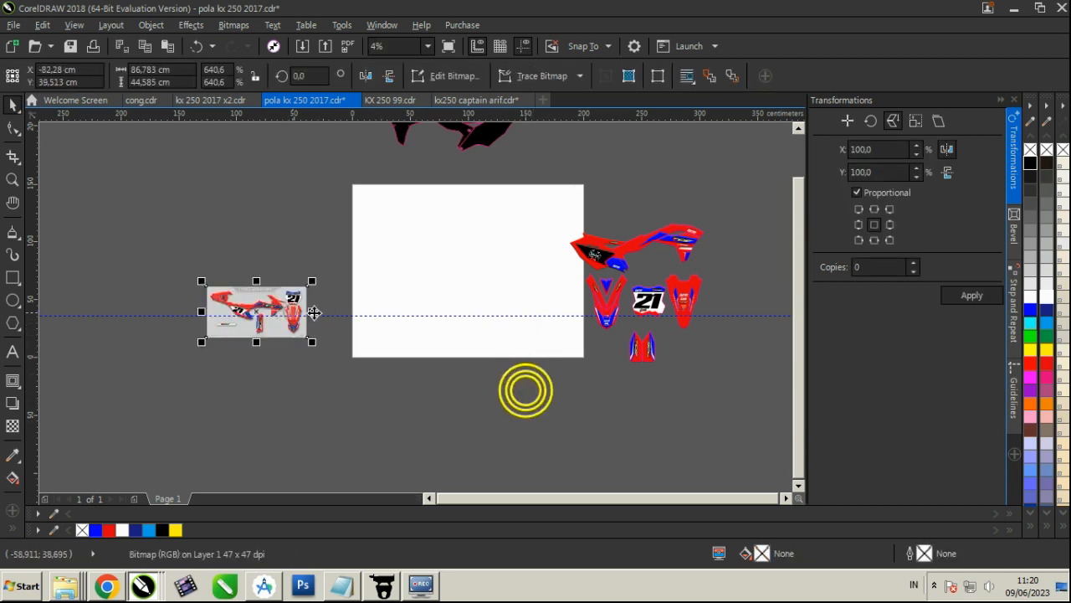
# Move the whole set of coloured graphics about 81 cm farther away from the page and preview it full screen
pyautogui.scroll(2, 777, 227)
pyautogui.scroll(-2, 328, 247)
pyautogui.moveTo(525, 419); pyautogui.dragTo(526, 420)
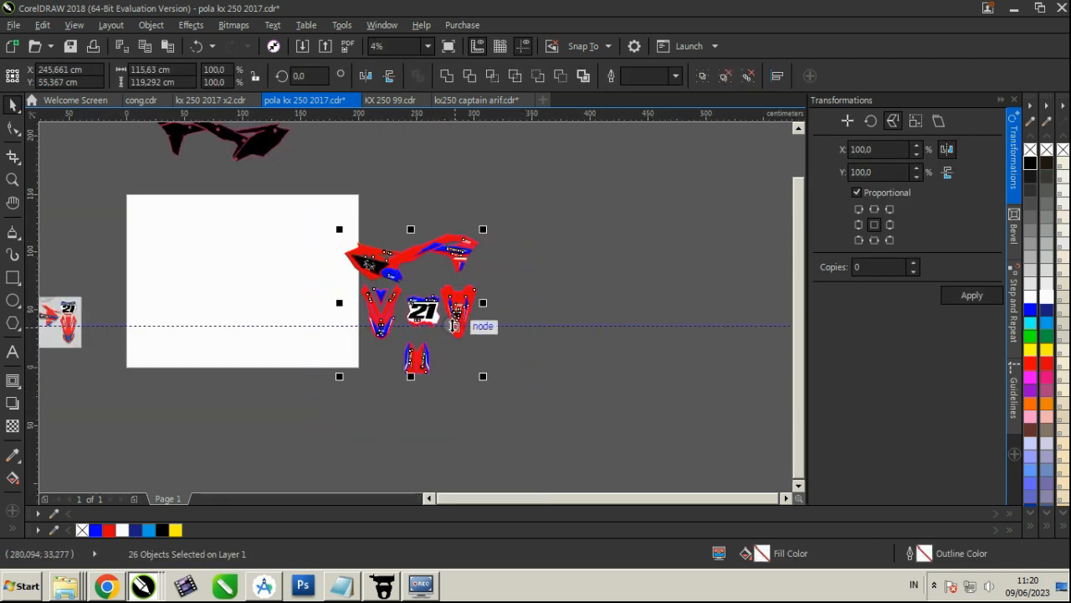
pyautogui.moveTo(454, 322); pyautogui.dragTo(548, 322)
pyautogui.scroll(2, 557, 300)
pyautogui.scroll(-2, 558, 300)
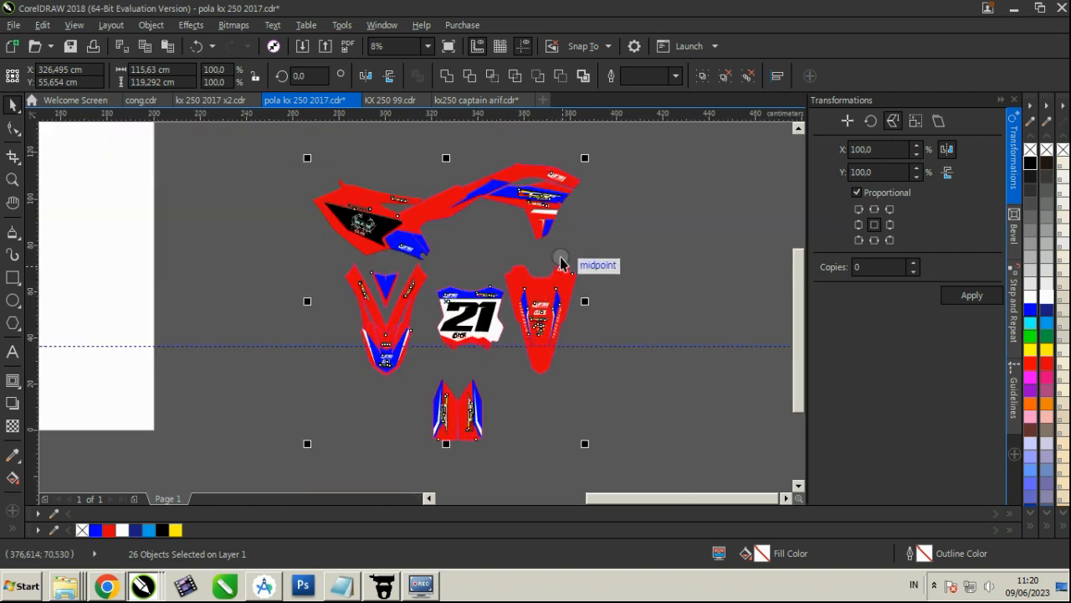
pyautogui.rightClick(579, 225)
pyautogui.click(591, 237)
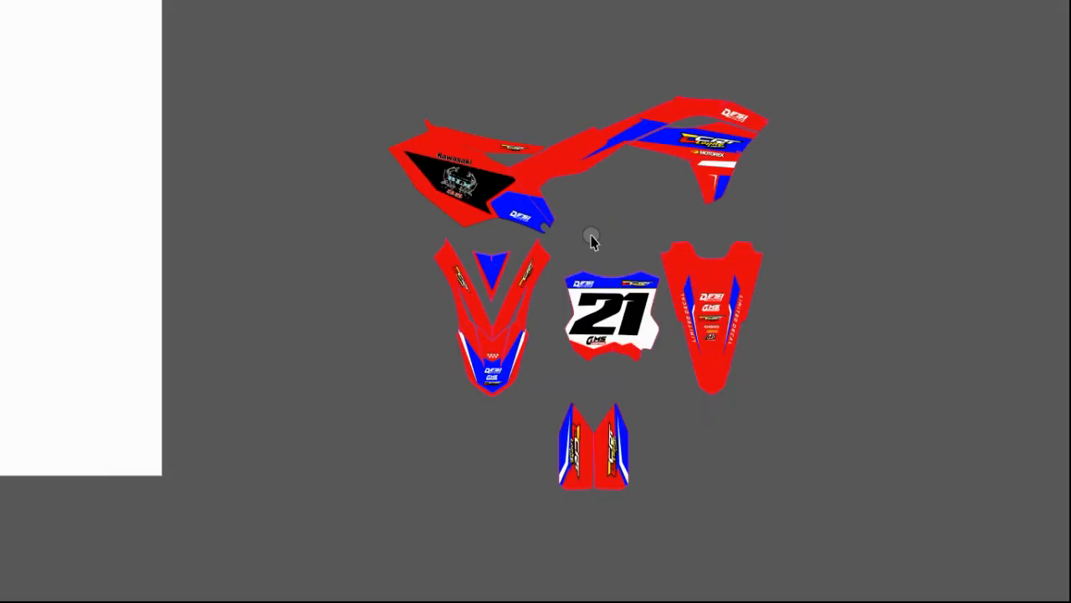